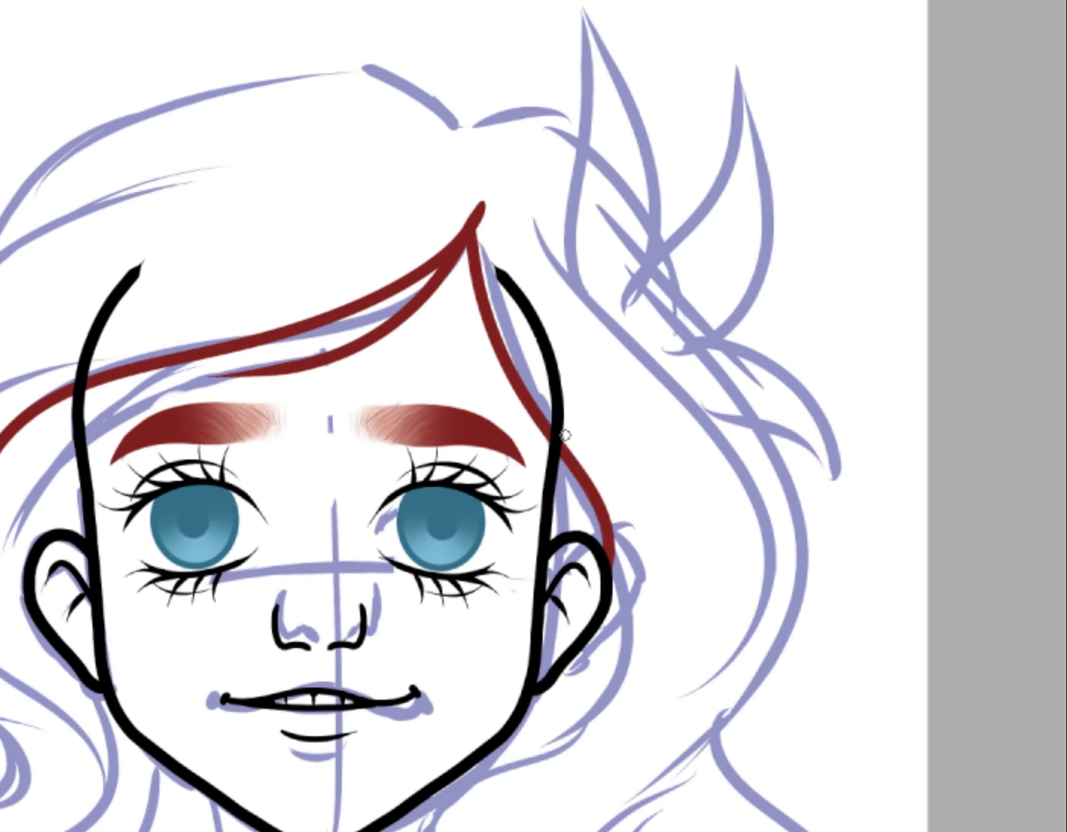
- Undo the parting, second fringe and right-side hair strokes back to the main fringe line
{"action": "key", "text": "ctrl+z"}
{"action": "mouse_move", "coordinate": [476, 24]}
{"action": "left_mouse_down"}
{"action": "mouse_move", "coordinate": [550, 642]}
{"action": "mouse_move", "coordinate": [511, 209]}
{"action": "left_mouse_up"}
{"action": "key", "text": "ctrl+z"}
{"action": "key", "text": "ctrl+z"}
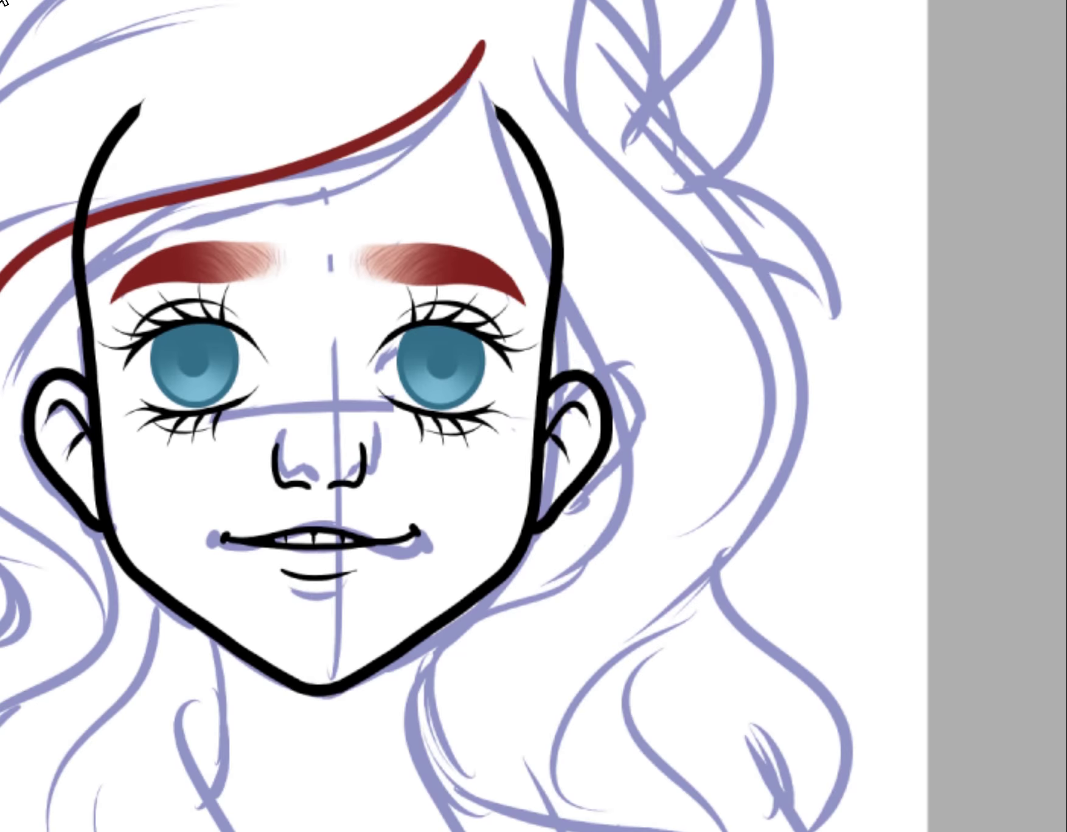
{"action": "key", "text": "ctrl+z"}
- Draw the main fringe line and the swept hair's outer contour in dark red, with strands just inside the outer contour
{"action": "left_click_drag", "start_coordinate": [666, 43], "coordinate": [124, 420]}
{"action": "left_click_drag", "start_coordinate": [526, 86], "coordinate": [346, 618]}
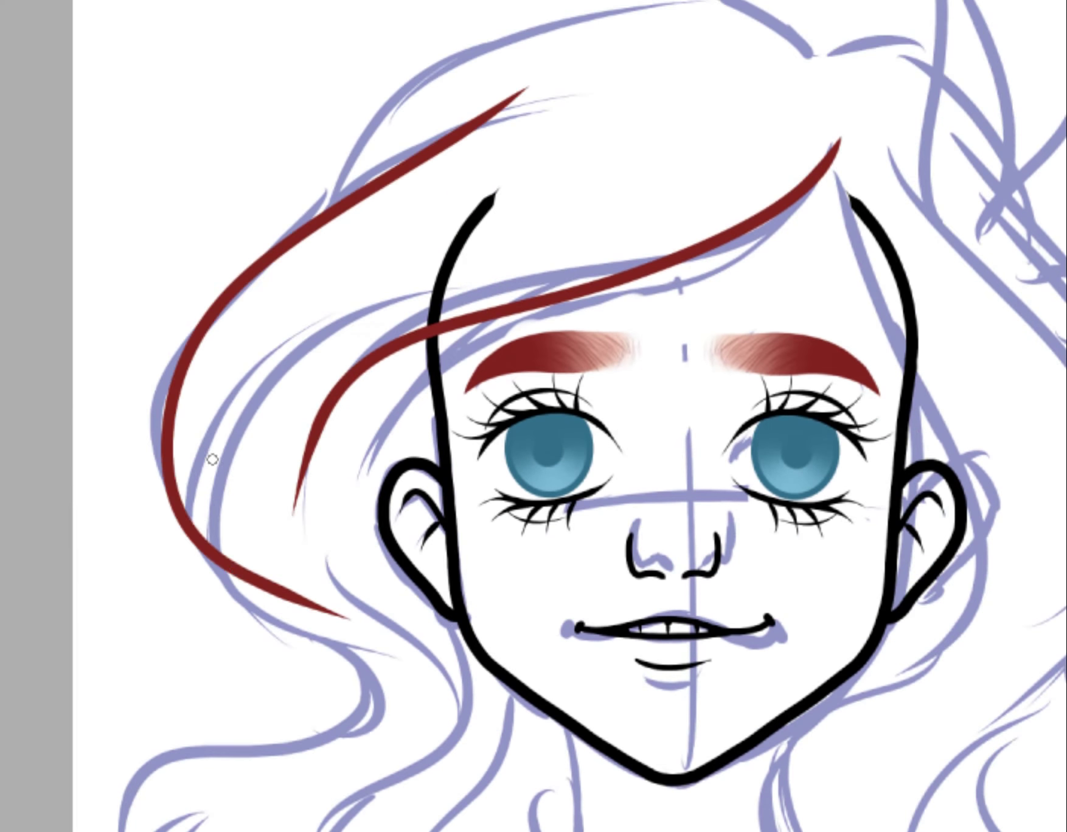
{"action": "left_click_drag", "start_coordinate": [402, 200], "coordinate": [177, 480]}
{"action": "left_click_drag", "start_coordinate": [377, 253], "coordinate": [183, 517]}
- Draw the crown contour up to the parting and add two short strand lines above the fringe
{"action": "scroll", "coordinate": [548, 161], "scroll_direction": "up", "scroll_amount": 3}
{"action": "left_click_drag", "start_coordinate": [775, 109], "coordinate": [812, 182]}
{"action": "left_click_drag", "start_coordinate": [812, 116], "coordinate": [371, 267]}
{"action": "key", "text": "ctrl+z"}
{"action": "mouse_move", "coordinate": [360, 322]}
{"action": "left_mouse_down"}
{"action": "mouse_move", "coordinate": [759, 134]}
{"action": "mouse_move", "coordinate": [505, 173]}
{"action": "mouse_move", "coordinate": [818, 179]}
{"action": "left_mouse_up"}
{"action": "key", "text": "ctrl+z"}
{"action": "left_click_drag", "start_coordinate": [794, 261], "coordinate": [536, 392]}
{"action": "left_click_drag", "start_coordinate": [708, 270], "coordinate": [636, 320]}
- Draw the upturned curl at the lower end of the swept hair and add short strands inside it
{"action": "scroll", "coordinate": [885, 391], "scroll_direction": "down", "scroll_amount": 5}
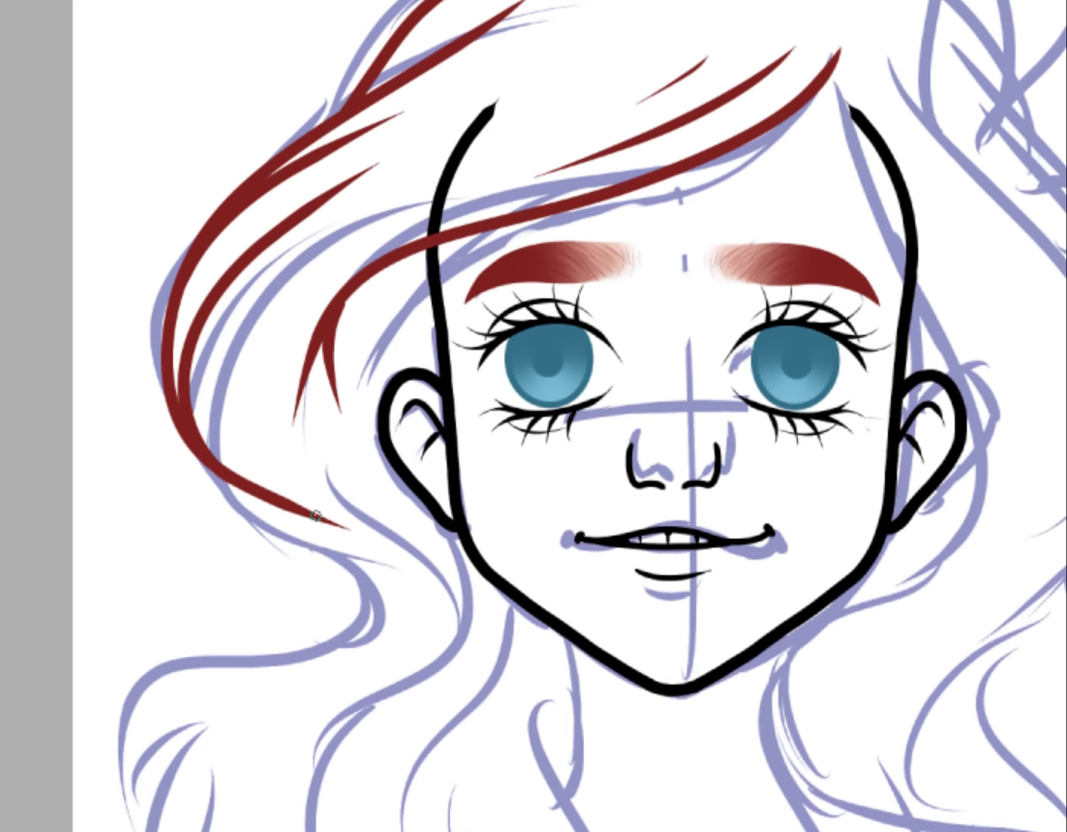
{"action": "left_click_drag", "start_coordinate": [315, 516], "coordinate": [258, 550]}
{"action": "left_click_drag", "start_coordinate": [434, 505], "coordinate": [243, 541]}
{"action": "key", "text": "ctrl+z"}
{"action": "scroll", "coordinate": [231, 491], "scroll_direction": "up", "scroll_amount": 2}
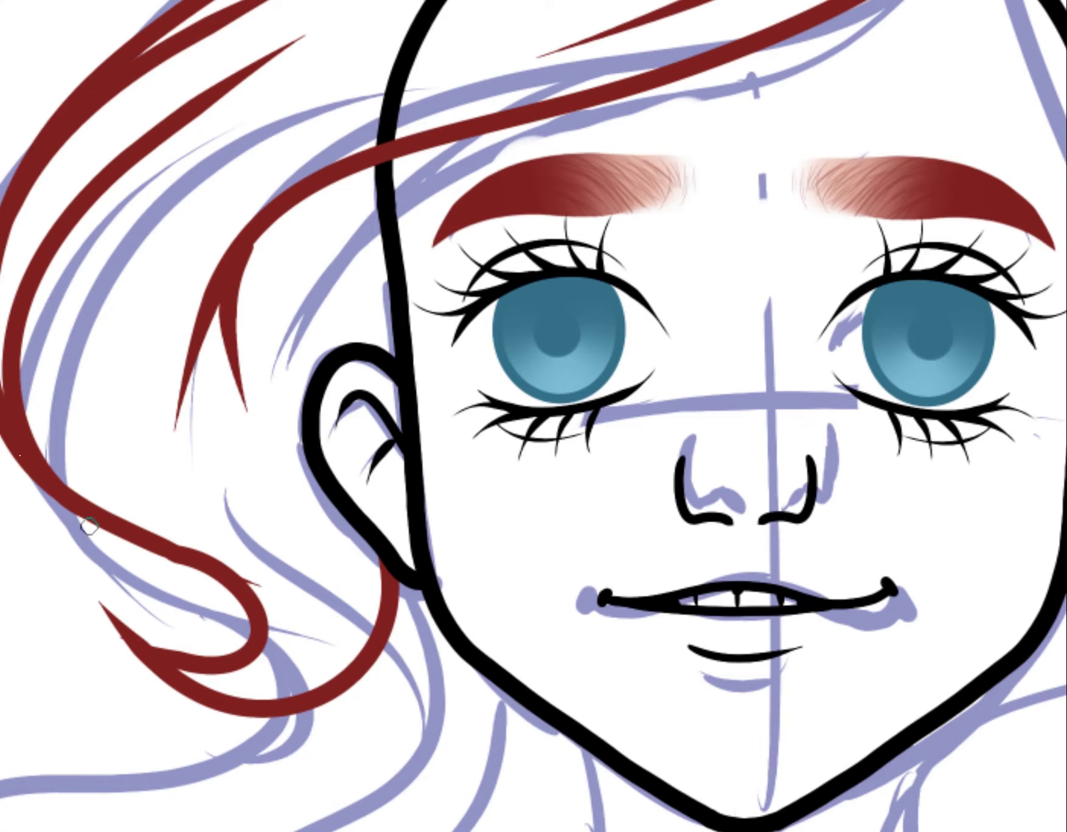
{"action": "scroll", "coordinate": [530, 417], "scroll_direction": "left", "scroll_amount": 3}
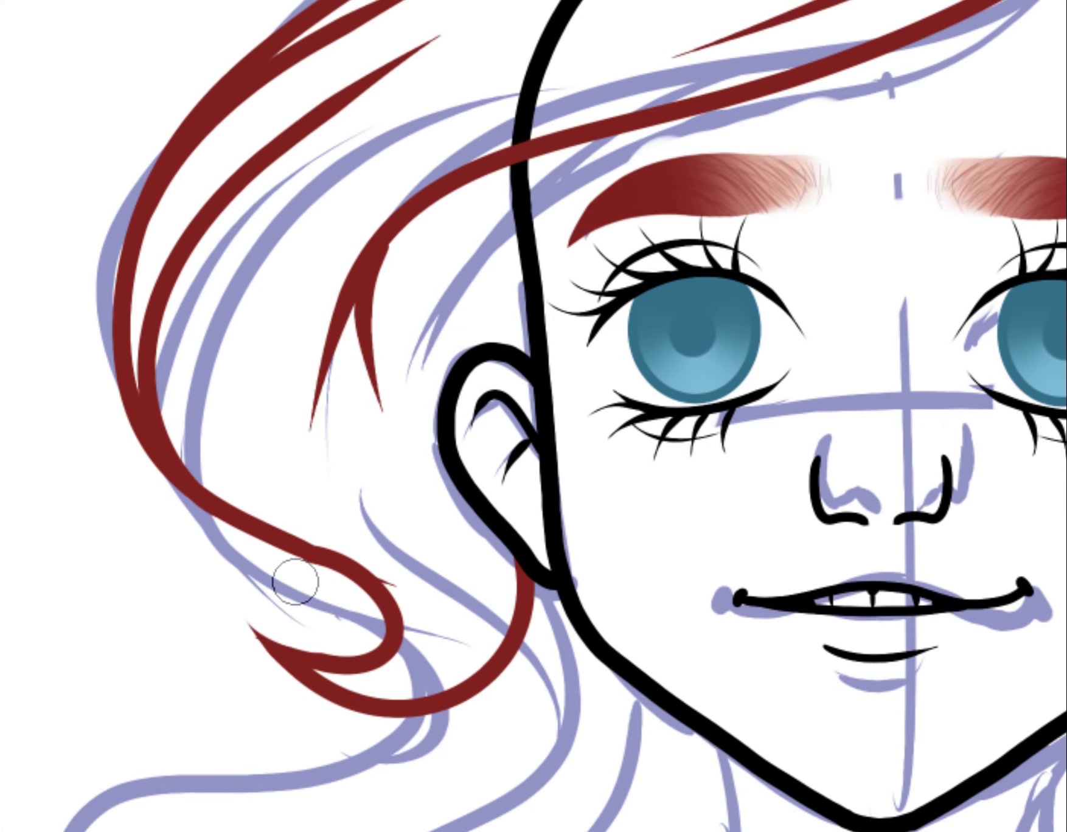
{"action": "mouse_move", "coordinate": [365, 568]}
{"action": "left_mouse_down"}
{"action": "mouse_move", "coordinate": [240, 401]}
{"action": "mouse_move", "coordinate": [263, 387]}
{"action": "left_mouse_up"}
{"action": "key", "text": "ctrl+z"}
{"action": "left_click_drag", "start_coordinate": [484, 521], "coordinate": [451, 667]}
- Draw a forked strand curving down from the end of the fringe beside the left ear
{"action": "left_click_drag", "start_coordinate": [514, 230], "coordinate": [417, 301]}
{"action": "key", "text": "ctrl+z"}
{"action": "mouse_move", "coordinate": [510, 185]}
{"action": "left_mouse_down"}
{"action": "mouse_move", "coordinate": [419, 323]}
{"action": "mouse_move", "coordinate": [423, 453]}
{"action": "left_mouse_up"}
{"action": "key", "text": "ctrl+z"}
{"action": "left_click_drag", "start_coordinate": [374, 234], "coordinate": [326, 444]}
{"action": "key", "text": "ctrl+minus"}
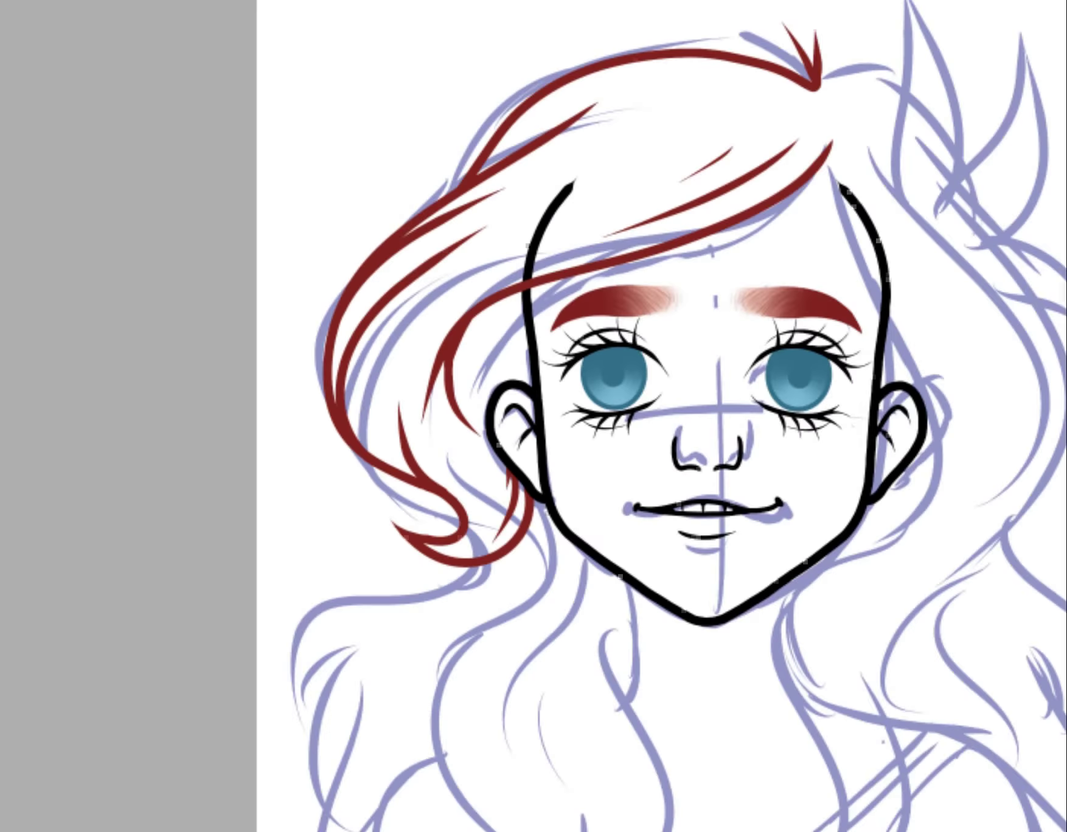
- Draw the wavy lock falling from behind the left ear to the chest, with both contours and a middle strand
{"action": "key", "text": "ctrl+plus"}
{"action": "scroll", "coordinate": [1046, 7], "scroll_direction": "down", "scroll_amount": 5}
{"action": "left_click_drag", "start_coordinate": [561, 129], "coordinate": [392, 601]}
{"action": "key", "text": "m"}
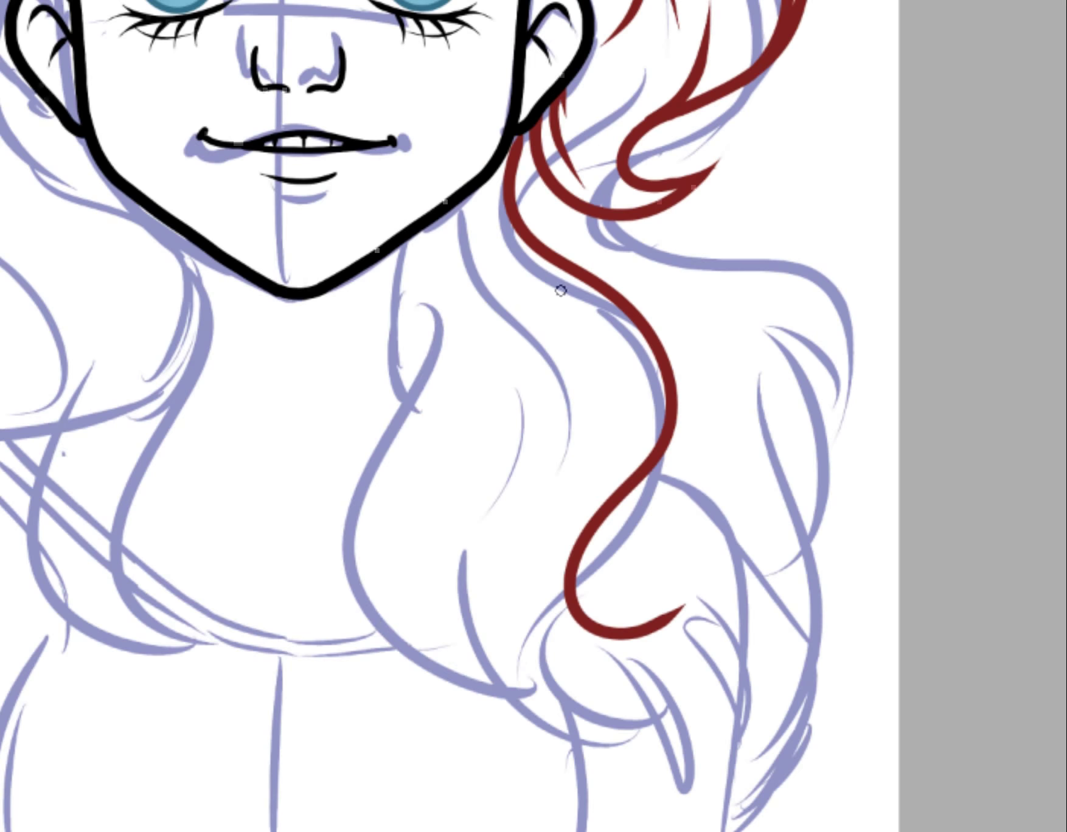
{"action": "left_click_drag", "start_coordinate": [418, 291], "coordinate": [676, 605]}
{"action": "left_click_drag", "start_coordinate": [466, 201], "coordinate": [520, 520]}
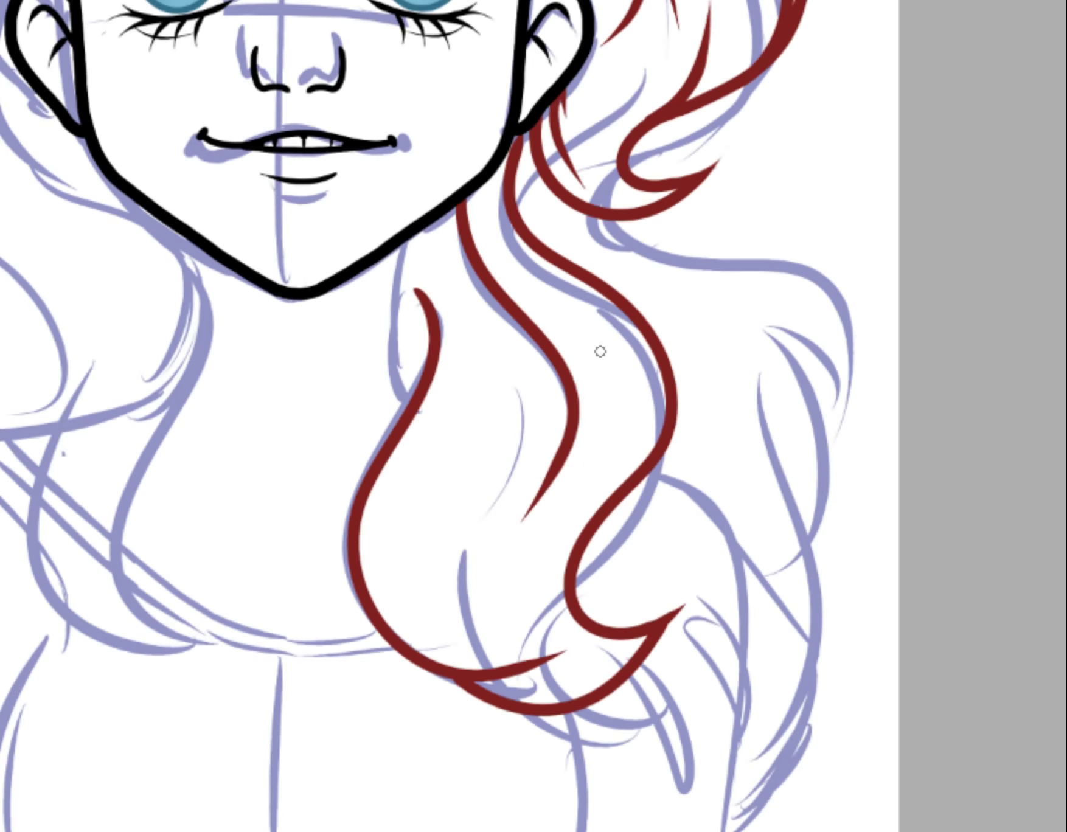
- Add thin detail strands in the middle and the curled tip of the wavy chest lock
{"action": "left_click_drag", "start_coordinate": [600, 352], "coordinate": [584, 468]}
{"action": "left_click_drag", "start_coordinate": [629, 343], "coordinate": [626, 429]}
{"action": "left_click_drag", "start_coordinate": [445, 540], "coordinate": [538, 636]}
{"action": "left_click_drag", "start_coordinate": [478, 453], "coordinate": [447, 615]}
{"action": "key", "text": "m"}
- Try to draw an outer lock sweeping from beneath the curl over the left shoulder
{"action": "left_click_drag", "start_coordinate": [458, 222], "coordinate": [203, 453]}
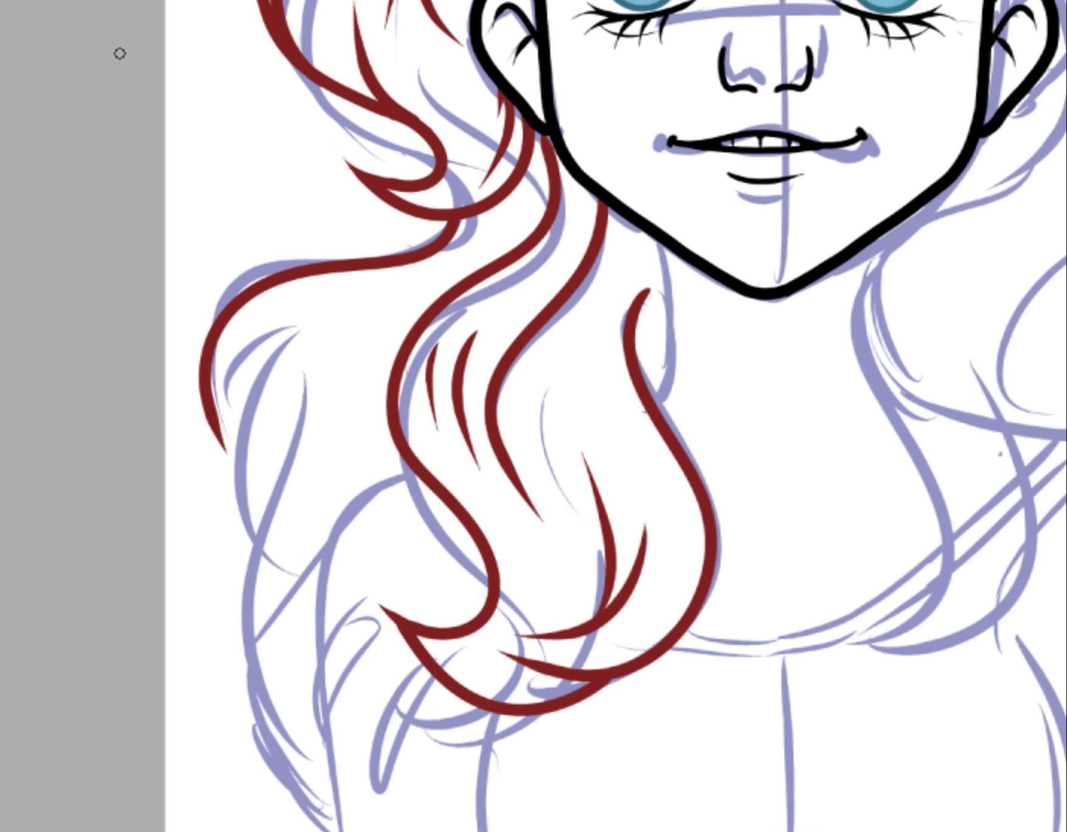
{"action": "left_click_drag", "start_coordinate": [304, 321], "coordinate": [226, 487]}
{"action": "scroll", "coordinate": [201, 343], "scroll_direction": "down", "scroll_amount": 3}
{"action": "key", "text": "ctrl+z"}
{"action": "key", "text": "ctrl+z"}
{"action": "scroll", "coordinate": [411, 57], "scroll_direction": "down", "scroll_amount": 3}
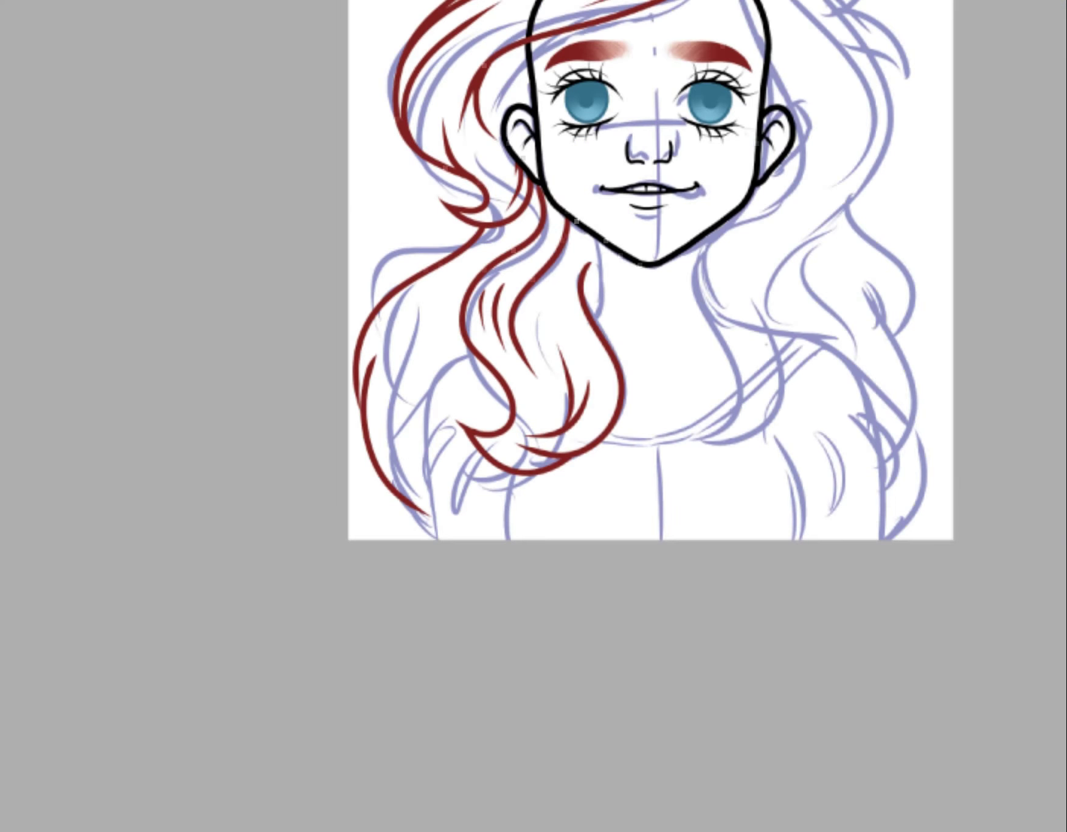
- Try a longer S-shaped outer lock from the curl to the canvas's lower edge, and undo its strokes
{"action": "scroll", "coordinate": [411, 58], "scroll_direction": "up", "scroll_amount": 3}
{"action": "left_click_drag", "start_coordinate": [450, 38], "coordinate": [255, 362]}
{"action": "mouse_move", "coordinate": [255, 365]}
{"action": "left_mouse_down"}
{"action": "mouse_move", "coordinate": [262, 395]}
{"action": "mouse_move", "coordinate": [240, 481]}
{"action": "left_mouse_up"}
{"action": "key", "text": "ctrl+z"}
{"action": "left_click_drag", "start_coordinate": [261, 392], "coordinate": [313, 660]}
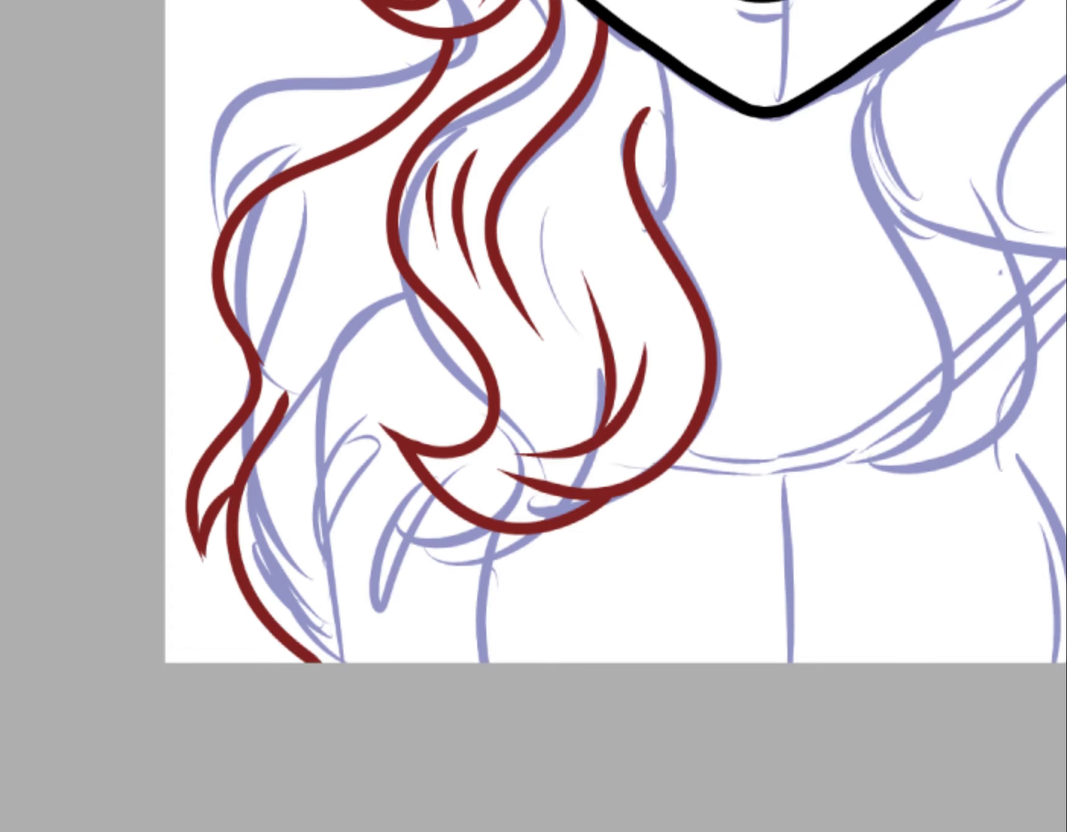
{"action": "key", "text": "ctrl+z"}
{"action": "key", "text": "ctrl+z"}
{"action": "left_click_drag", "start_coordinate": [261, 351], "coordinate": [205, 412]}
{"action": "left_click_drag", "start_coordinate": [210, 417], "coordinate": [315, 543]}
{"action": "key", "text": "minus"}
{"action": "key", "text": "ctrl+z"}
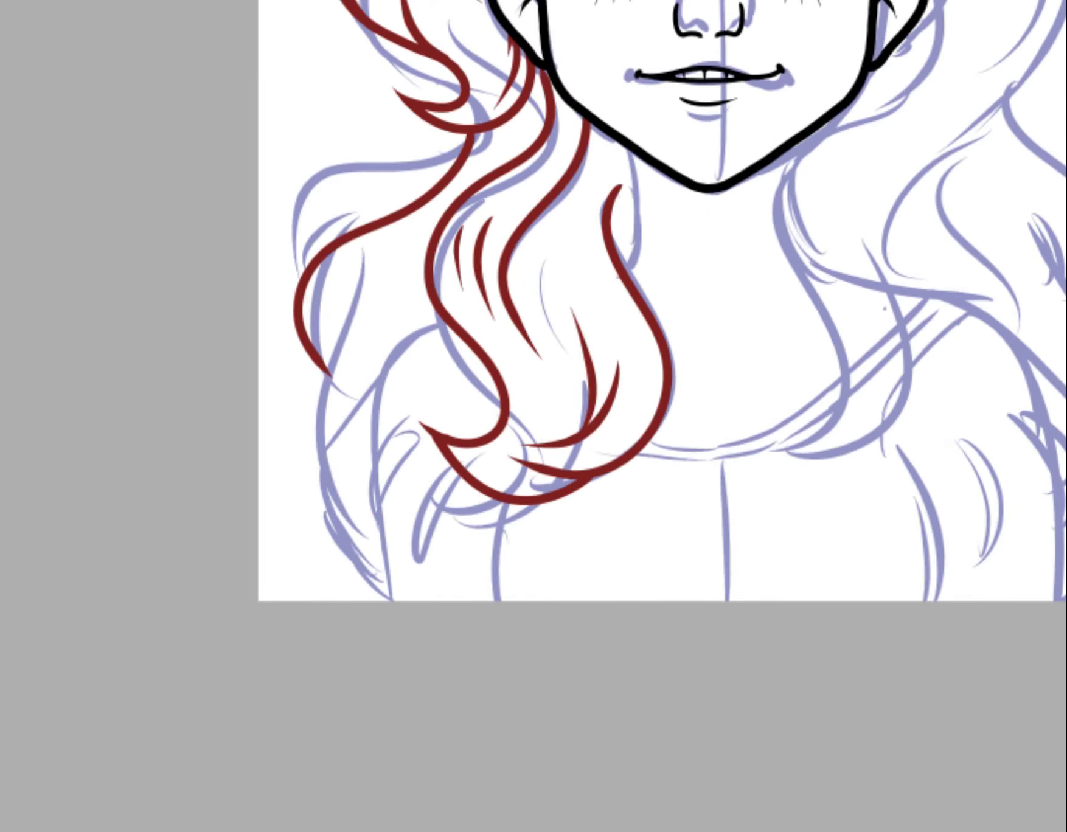
{"action": "key", "text": "ctrl+z"}
- Check the hair in a mirrored view and redraw the outer lock from beneath the curl past the shoulder
{"action": "scroll", "coordinate": [602, 377], "scroll_direction": "up", "scroll_amount": 4}
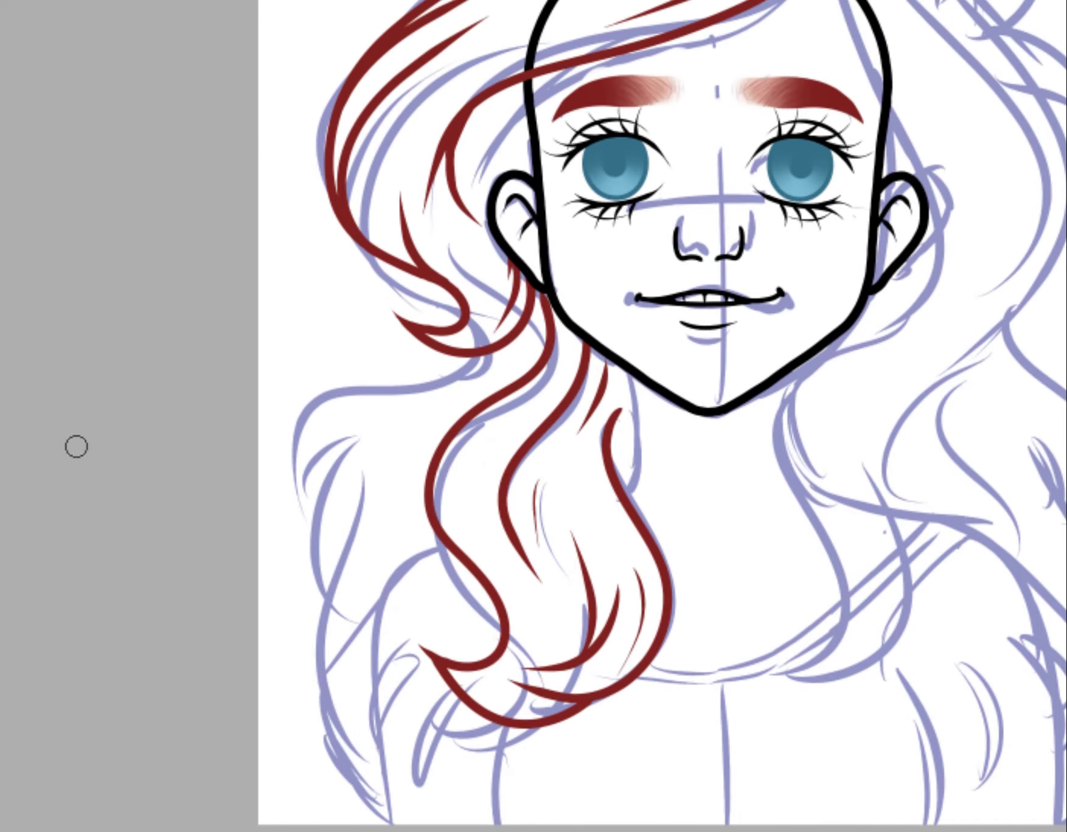
{"action": "key", "text": "m"}
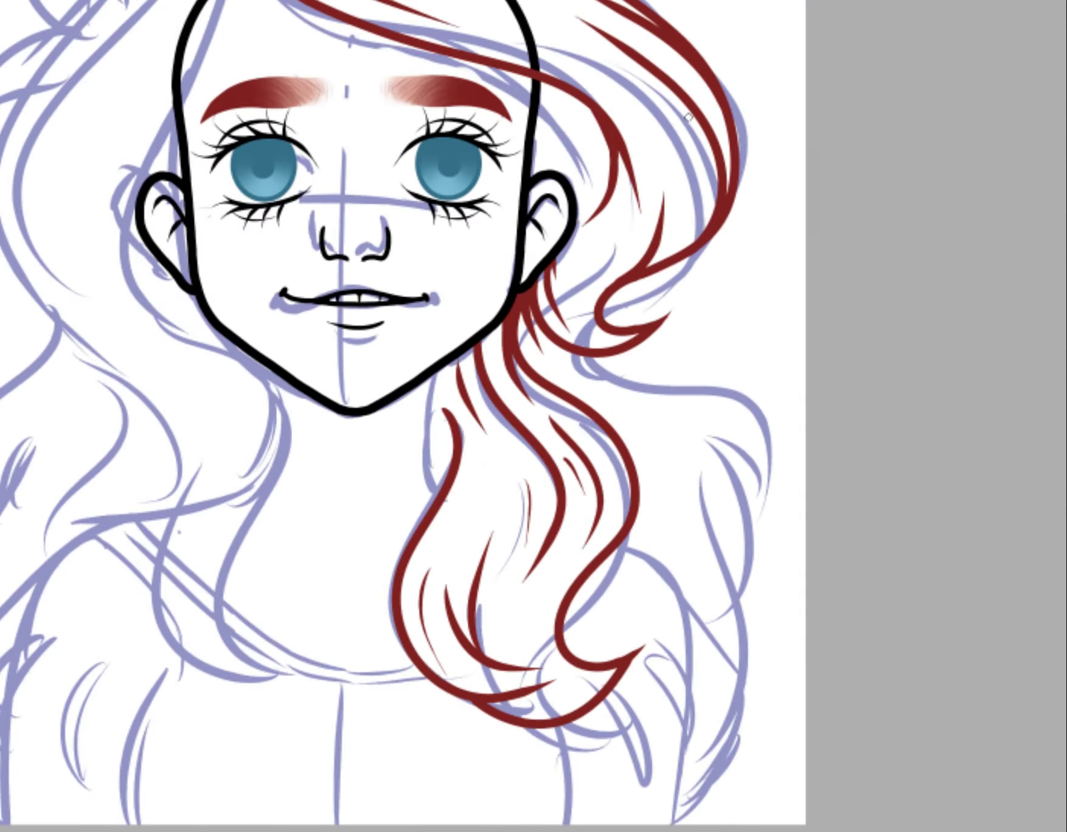
{"action": "key", "text": "m"}
{"action": "scroll", "coordinate": [662, 416], "scroll_direction": "down", "scroll_amount": 2}
{"action": "scroll", "coordinate": [270, 389], "scroll_direction": "up", "scroll_amount": 2}
{"action": "mouse_move", "coordinate": [541, 186]}
{"action": "left_mouse_down"}
{"action": "mouse_move", "coordinate": [285, 425]}
{"action": "mouse_move", "coordinate": [302, 511]}
{"action": "left_mouse_up"}
{"action": "mouse_move", "coordinate": [368, 371]}
{"action": "left_mouse_down"}
{"action": "mouse_move", "coordinate": [362, 623]}
{"action": "mouse_move", "coordinate": [404, 730]}
{"action": "mouse_move", "coordinate": [389, 760]}
{"action": "left_mouse_up"}
{"action": "scroll", "coordinate": [389, 760], "scroll_direction": "down", "scroll_amount": 3}
{"action": "scroll", "coordinate": [436, 321], "scroll_direction": "up", "scroll_amount": 3}
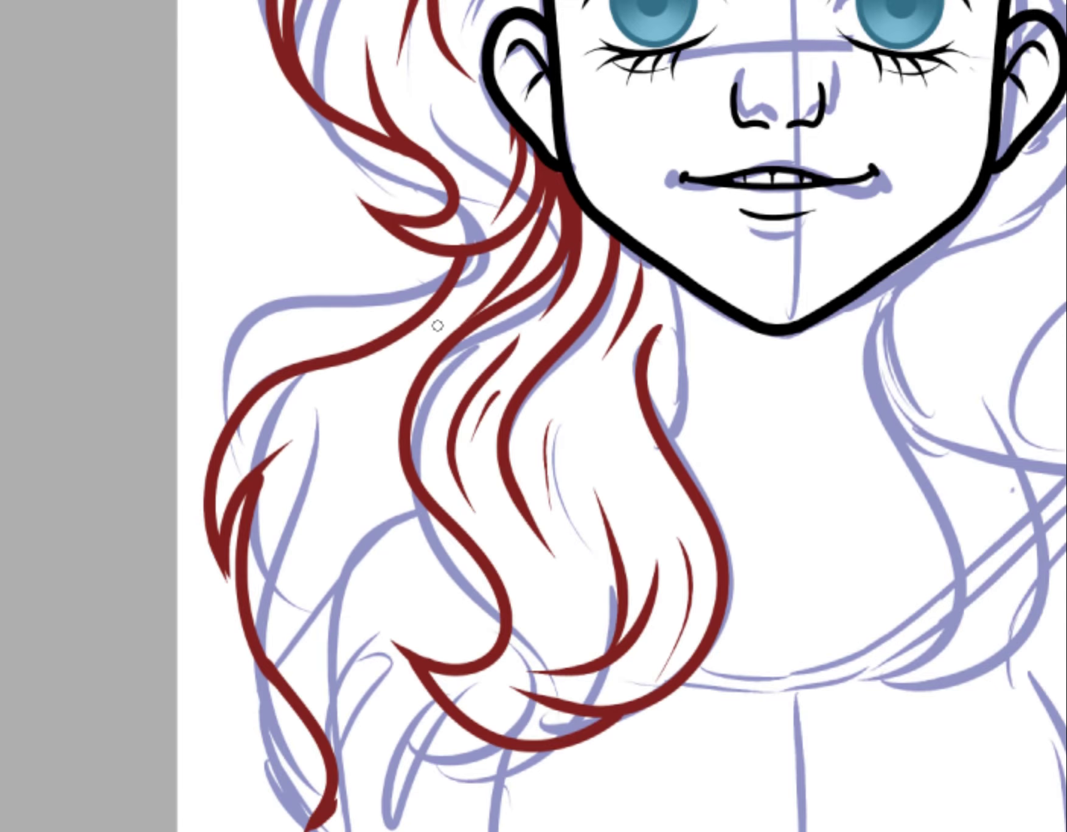
- Try additional strands along the inner side of the outer shoulder lock and undo them
{"action": "left_click_drag", "start_coordinate": [302, 609], "coordinate": [396, 399]}
{"action": "mouse_move", "coordinate": [363, 587]}
{"action": "left_mouse_down"}
{"action": "mouse_move", "coordinate": [399, 398]}
{"action": "mouse_move", "coordinate": [274, 639]}
{"action": "left_mouse_up"}
{"action": "scroll", "coordinate": [621, 416], "scroll_direction": "down", "scroll_amount": 3}
{"action": "key", "text": "ctrl+z"}
{"action": "left_click_drag", "start_coordinate": [385, 354], "coordinate": [280, 657]}
{"action": "key", "text": "ctrl+z"}
{"action": "key", "text": "ctrl+z"}
{"action": "key", "text": "ctrl+z"}
- Try a different pair of strokes between the curl and the shoulder for the outer lock, and undo them
{"action": "left_click_drag", "start_coordinate": [325, 486], "coordinate": [402, 219]}
{"action": "mouse_move", "coordinate": [398, 443]}
{"action": "left_mouse_down"}
{"action": "mouse_move", "coordinate": [392, 247]}
{"action": "mouse_move", "coordinate": [344, 607]}
{"action": "left_mouse_up"}
{"action": "scroll", "coordinate": [343, 607], "scroll_direction": "down", "scroll_amount": 2}
{"action": "key", "text": "ctrl+z"}
{"action": "key", "text": "ctrl+z"}
{"action": "key", "text": "ctrl+z"}
{"action": "key", "text": "ctrl+z"}
- Draw the outer lock as long parallel waves reaching the canvas's lower edge, with inner strands at the shoulder
{"action": "scroll", "coordinate": [343, 607], "scroll_direction": "up", "scroll_amount": 2}
{"action": "scroll", "coordinate": [608, 365], "scroll_direction": "up", "scroll_amount": 3}
{"action": "mouse_move", "coordinate": [298, 830]}
{"action": "left_mouse_down"}
{"action": "mouse_move", "coordinate": [449, 230]}
{"action": "mouse_move", "coordinate": [304, 660]}
{"action": "mouse_move", "coordinate": [377, 686]}
{"action": "left_mouse_up"}
{"action": "scroll", "coordinate": [888, 112], "scroll_direction": "down", "scroll_amount": 4}
{"action": "scroll", "coordinate": [490, 219], "scroll_direction": "up", "scroll_amount": 3}
{"action": "left_click_drag", "start_coordinate": [391, 422], "coordinate": [372, 590]}
{"action": "scroll", "coordinate": [669, 368], "scroll_direction": "down", "scroll_amount": 3}
{"action": "left_click_drag", "start_coordinate": [279, 423], "coordinate": [289, 678]}
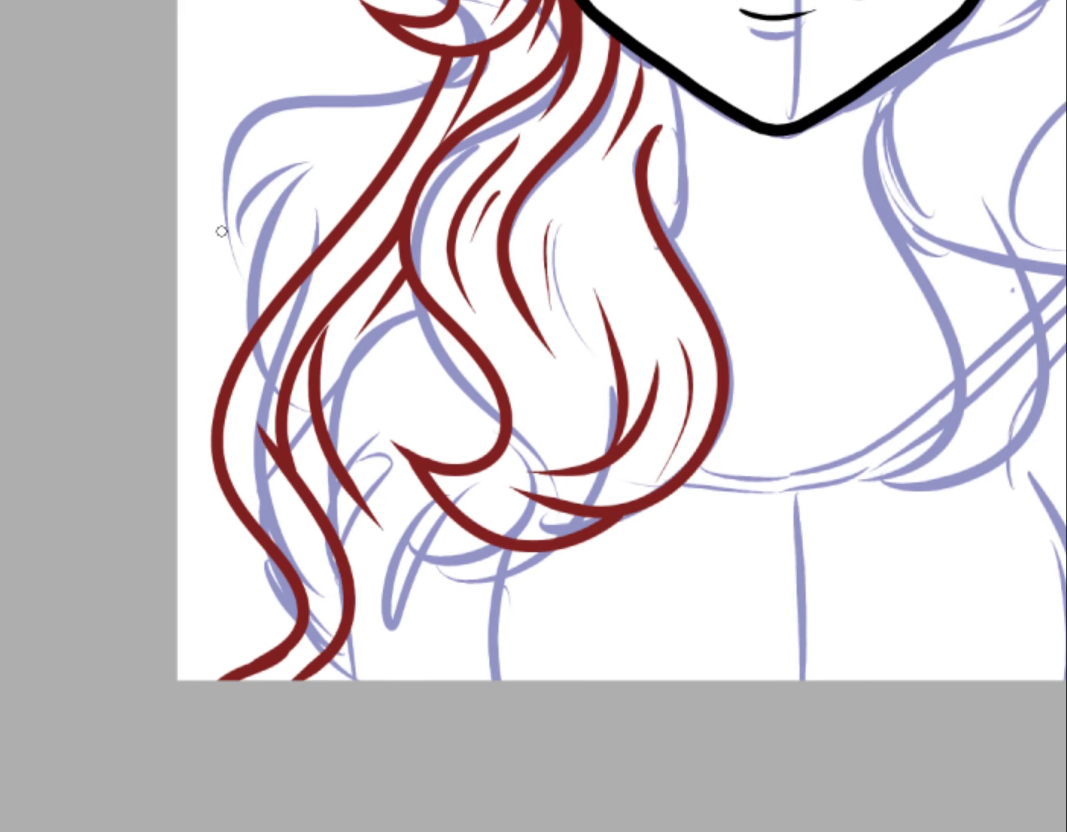
- Retry the inner wave of the outer lock, and undo the shoulder lock strokes
{"action": "key", "text": "ctrl+z"}
{"action": "scroll", "coordinate": [509, 181], "scroll_direction": "up", "scroll_amount": 2}
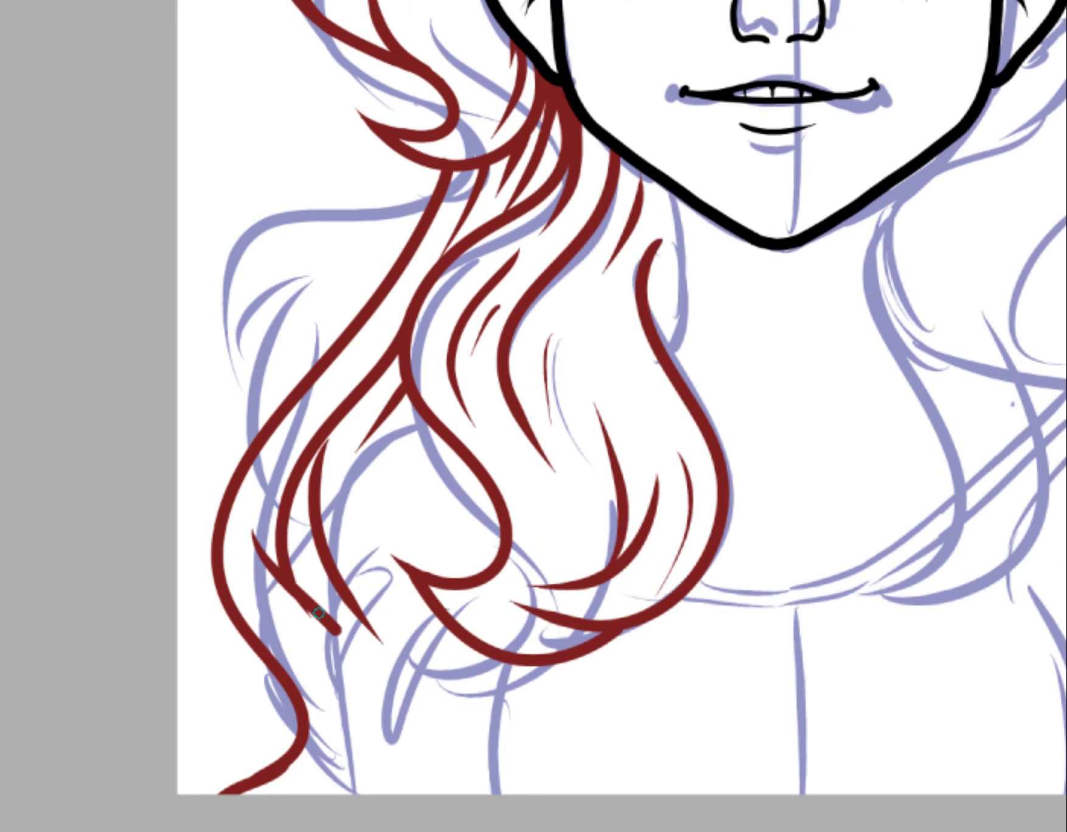
{"action": "left_click_drag", "start_coordinate": [341, 630], "coordinate": [365, 784]}
{"action": "scroll", "coordinate": [321, 388], "scroll_direction": "down", "scroll_amount": 3}
{"action": "key", "text": "ctrl+z"}
{"action": "key", "text": "ctrl+z"}
{"action": "key", "text": "ctrl+z"}
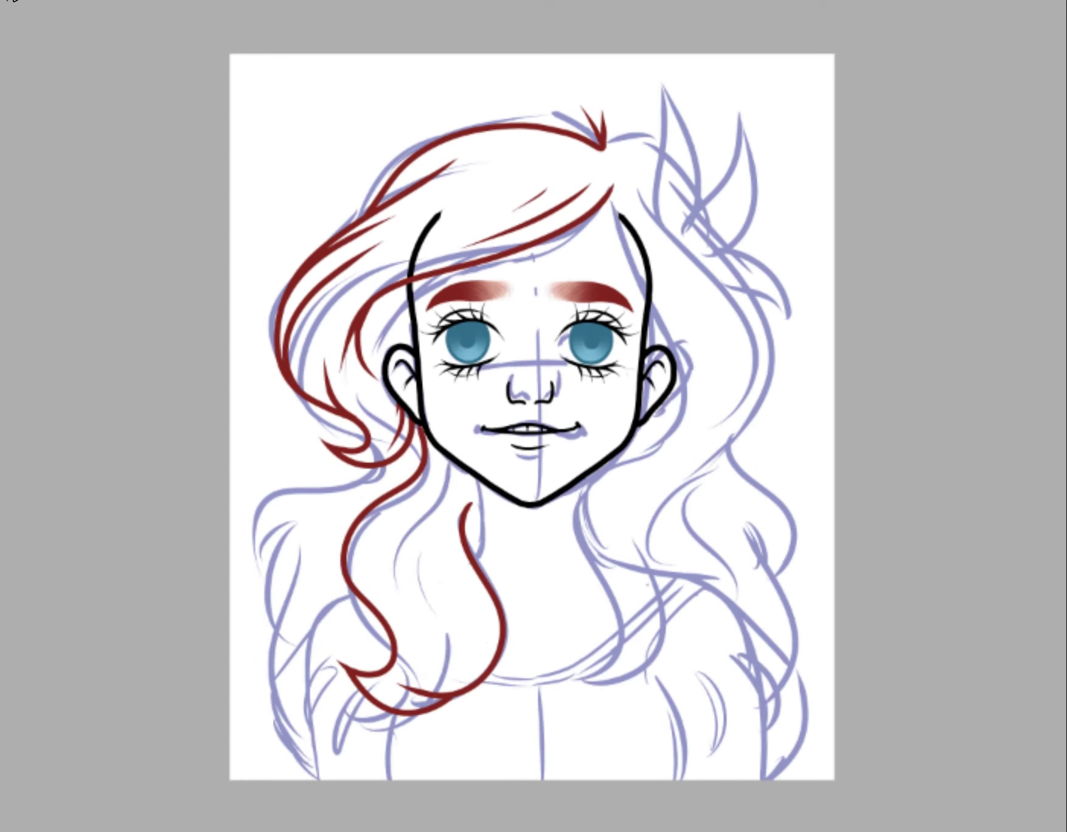
- Undo the remaining chest lock, curl and crown strokes back to the main fringe line
{"action": "scroll", "coordinate": [523, 433], "scroll_direction": "up", "scroll_amount": 2}
{"action": "scroll", "coordinate": [533, 416], "scroll_direction": "down", "scroll_amount": 3}
{"action": "scroll", "coordinate": [534, 415], "scroll_direction": "left", "scroll_amount": 3}
{"action": "scroll", "coordinate": [678, 416], "scroll_direction": "up", "scroll_amount": 4}
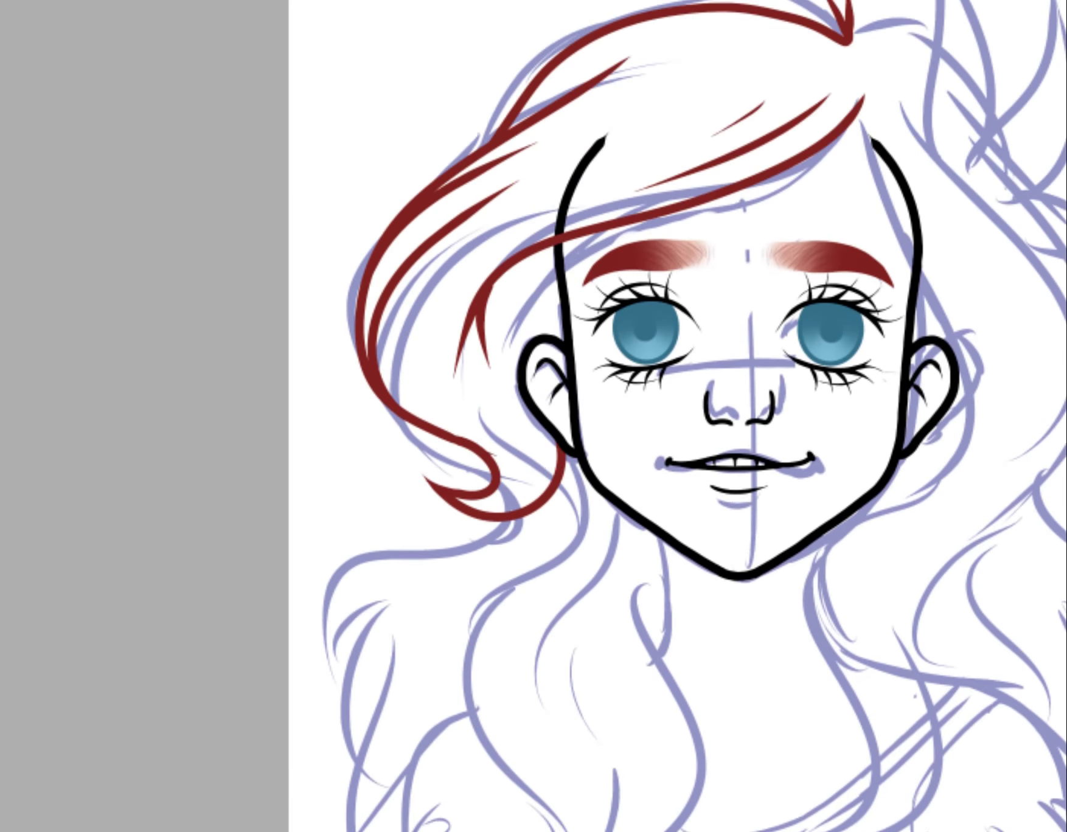
{"action": "key", "text": "ctrl+z"}
{"action": "key", "text": "ctrl+z"}
- Draw a wider outer contour for the swept hair, with an inner strand and a crown contour above it
{"action": "mouse_move", "coordinate": [621, 55]}
{"action": "left_mouse_down"}
{"action": "mouse_move", "coordinate": [399, 426]}
{"action": "mouse_move", "coordinate": [528, 421]}
{"action": "left_mouse_up"}
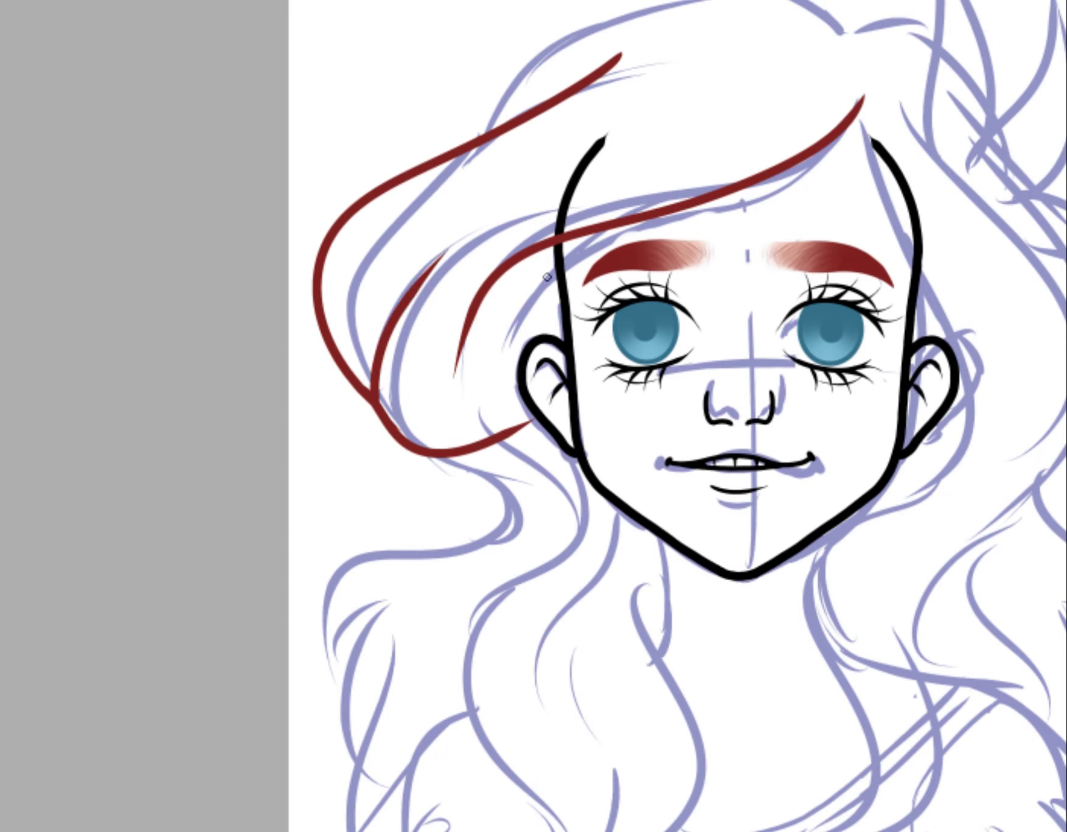
{"action": "key", "text": "ctrl+z"}
{"action": "mouse_move", "coordinate": [426, 213]}
{"action": "left_mouse_down"}
{"action": "mouse_move", "coordinate": [359, 388]}
{"action": "mouse_move", "coordinate": [510, 202]}
{"action": "left_mouse_up"}
{"action": "left_click_drag", "start_coordinate": [506, 201], "coordinate": [688, 113]}
{"action": "left_click_drag", "start_coordinate": [521, 86], "coordinate": [857, 25]}
{"action": "scroll", "coordinate": [688, 416], "scroll_direction": "up", "scroll_amount": 1}
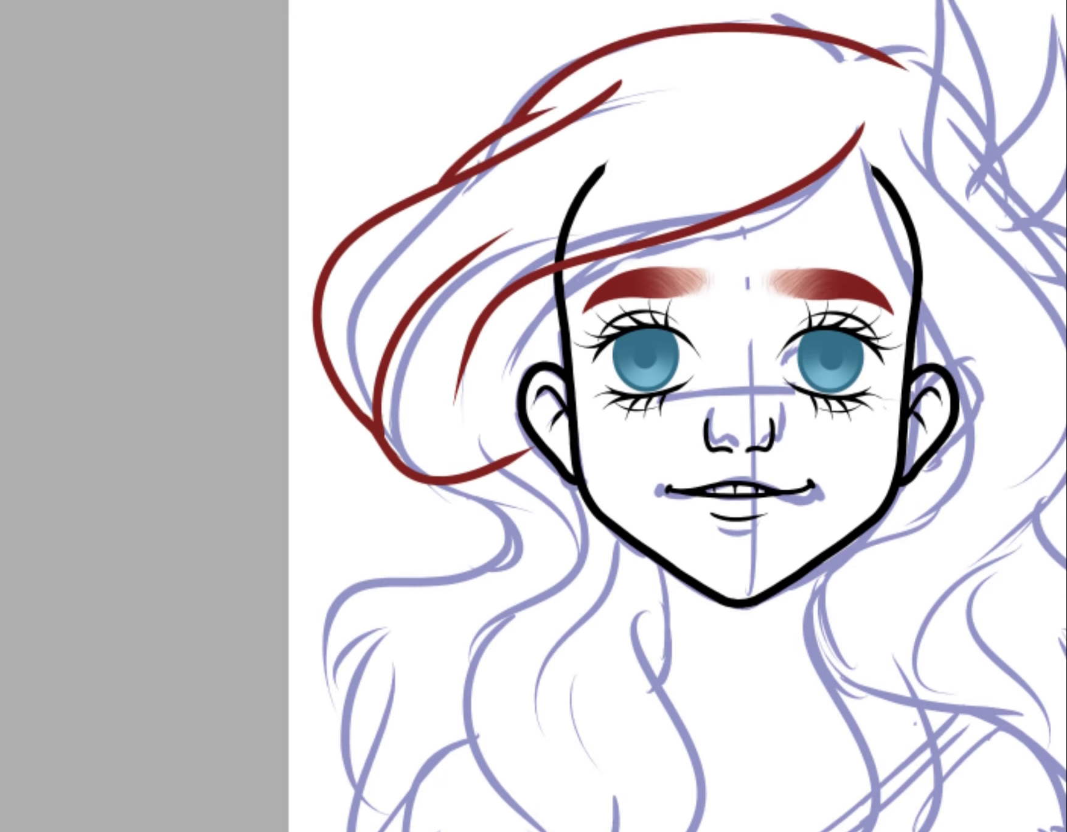
- Undo the wide outer contour, the crown contour and the previous fringe strokes
{"action": "key", "text": "ctrl+z"}
{"action": "key", "text": "ctrl+z"}
{"action": "key", "text": "ctrl+z"}
{"action": "key", "text": "ctrl+z"}
{"action": "key", "text": "ctrl+z"}
{"action": "key", "text": "ctrl+z"}
- Redraw the fringe line and the swept hair's outer contour, adding a second strand that curves outside the left ear
{"action": "scroll", "coordinate": [533, 416], "scroll_direction": "down", "scroll_amount": 2}
{"action": "left_click_drag", "start_coordinate": [596, 268], "coordinate": [298, 471]}
{"action": "left_click_drag", "start_coordinate": [398, 179], "coordinate": [313, 584]}
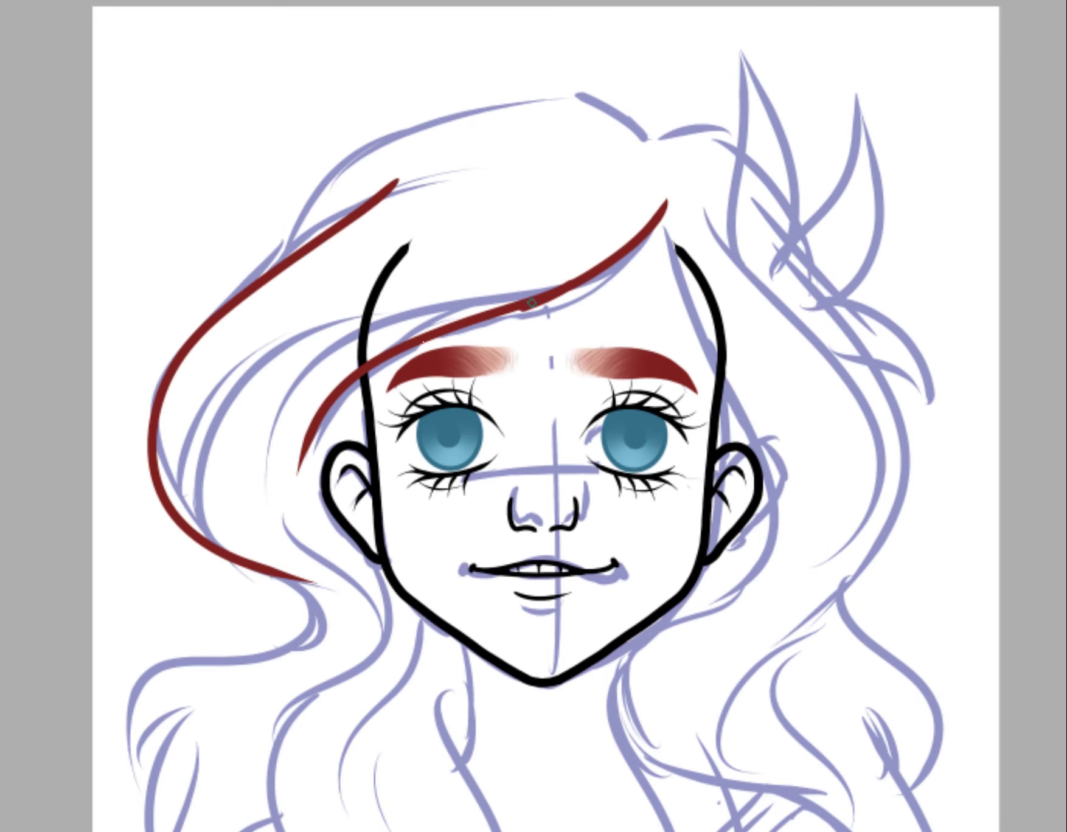
{"action": "left_click_drag", "start_coordinate": [529, 307], "coordinate": [282, 517]}
- Draw the crown contour with an upward flick at the parting, and add strands fanning out from the parting
{"action": "left_click_drag", "start_coordinate": [299, 249], "coordinate": [650, 162]}
{"action": "left_click_drag", "start_coordinate": [638, 58], "coordinate": [666, 146]}
{"action": "mouse_move", "coordinate": [674, 161]}
{"action": "left_mouse_down"}
{"action": "mouse_move", "coordinate": [491, 231]}
{"action": "mouse_move", "coordinate": [419, 310]}
{"action": "left_mouse_up"}
{"action": "left_click_drag", "start_coordinate": [660, 137], "coordinate": [492, 171]}
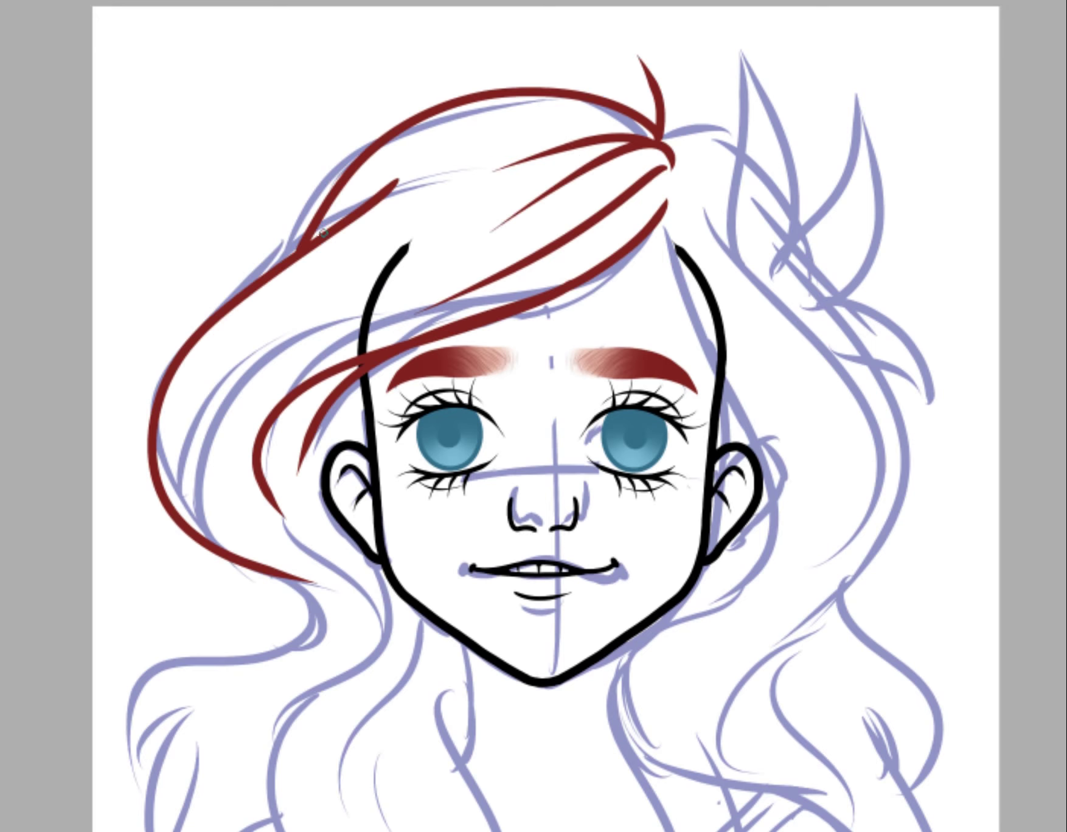
- Check the hair line art in a mirrored view and clear all of the red hair strokes
{"action": "key", "text": "m"}
{"action": "scroll", "coordinate": [805, 47], "scroll_direction": "right", "scroll_amount": 5}
{"action": "left_click_drag", "start_coordinate": [501, 423], "coordinate": [498, 411]}
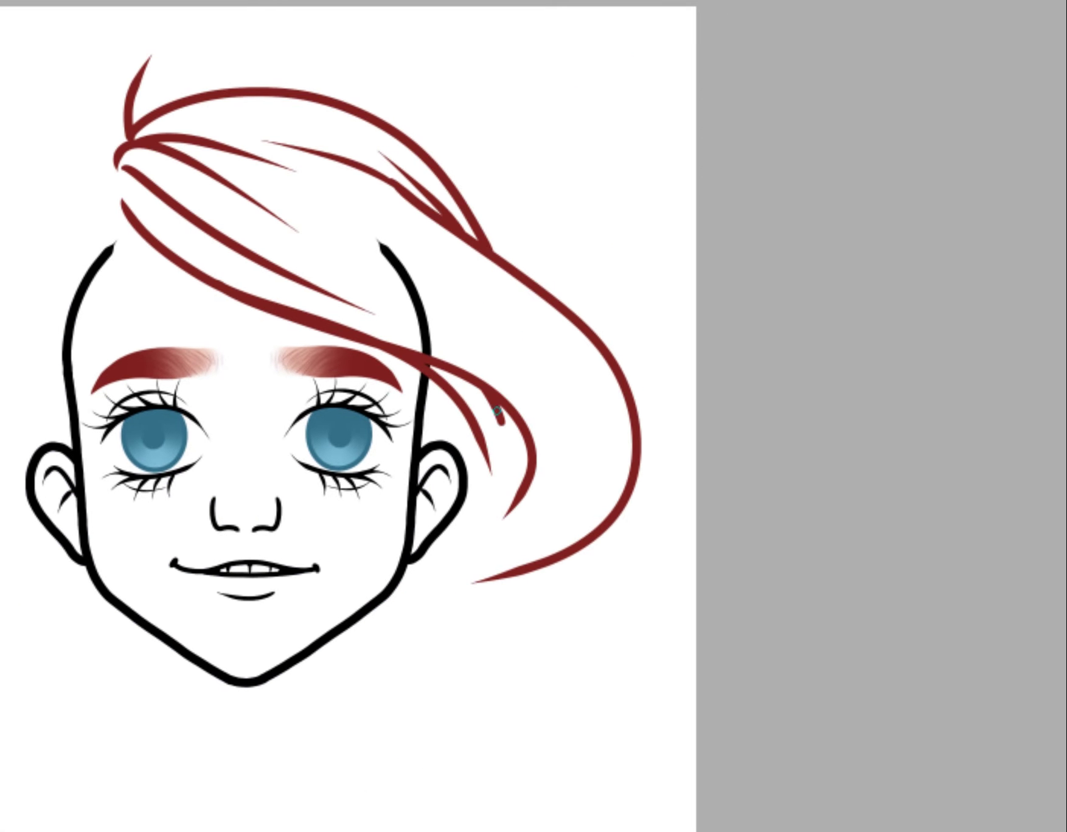
{"action": "key", "text": "ctrl+z"}
{"action": "key", "text": "m"}
{"action": "scroll", "coordinate": [534, 416], "scroll_direction": "down", "scroll_amount": 3}
{"action": "scroll", "coordinate": [533, 416], "scroll_direction": "up", "scroll_amount": 4}
{"action": "key", "text": "Delete"}
- Draw a steep fringe line from the parting across the left brow, and an outer contour around the swept hair
{"action": "left_click_drag", "start_coordinate": [551, 193], "coordinate": [286, 613]}
{"action": "key", "text": "ctrl+z"}
{"action": "left_click_drag", "start_coordinate": [586, 161], "coordinate": [286, 500]}
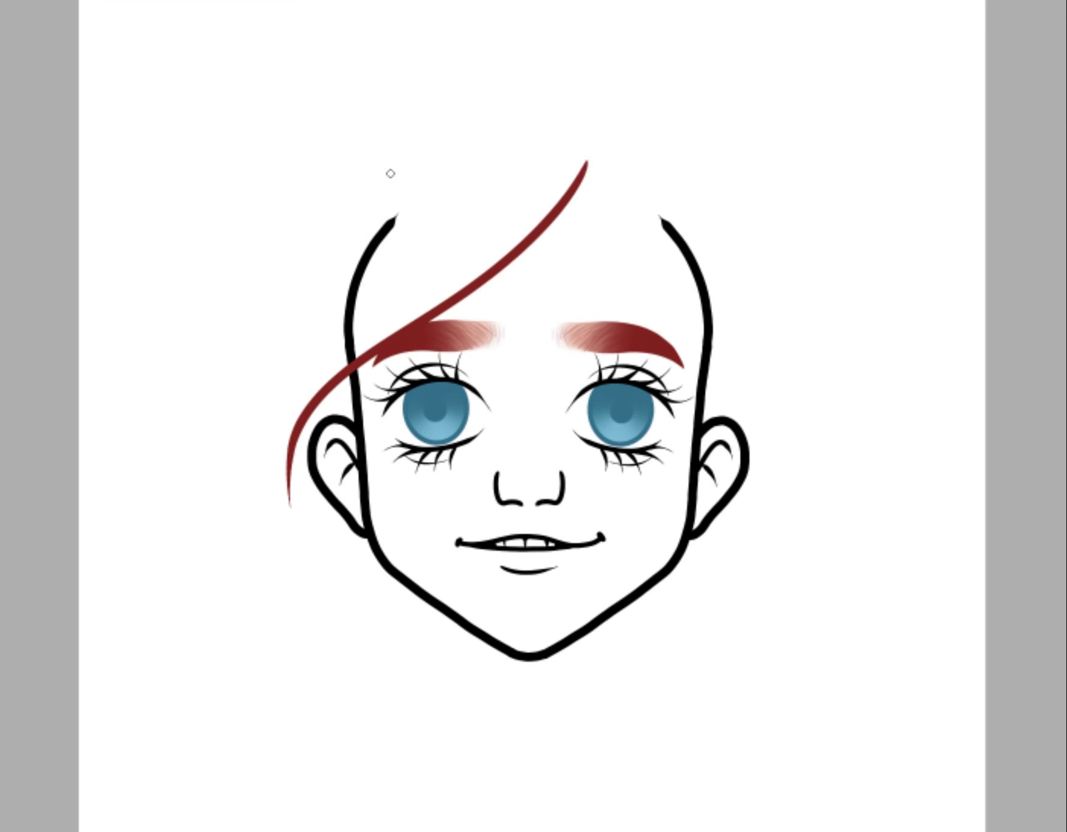
{"action": "left_click_drag", "start_coordinate": [390, 172], "coordinate": [328, 555]}
- Draw the crown contour and parting strands, and add a long strand inside the swept hair
{"action": "left_click_drag", "start_coordinate": [334, 222], "coordinate": [550, 106]}
{"action": "left_click_drag", "start_coordinate": [518, 152], "coordinate": [590, 160]}
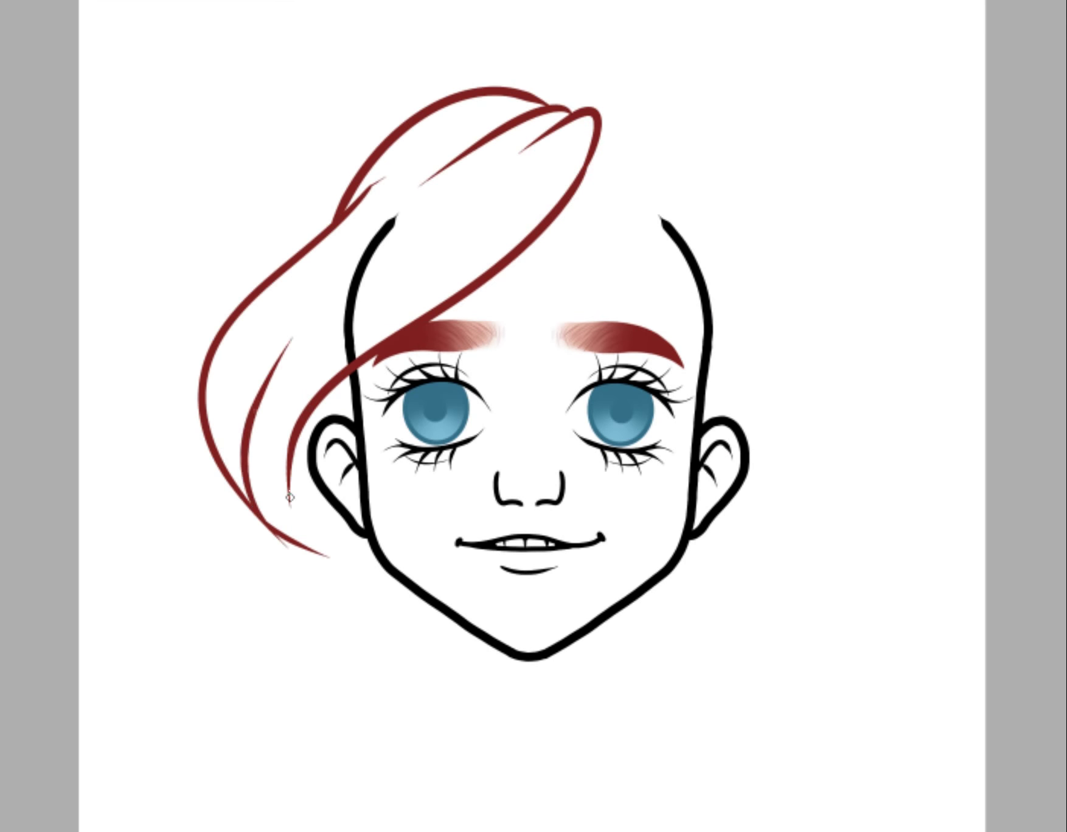
{"action": "key", "text": "ctrl+z"}
{"action": "left_click_drag", "start_coordinate": [328, 308], "coordinate": [239, 487]}
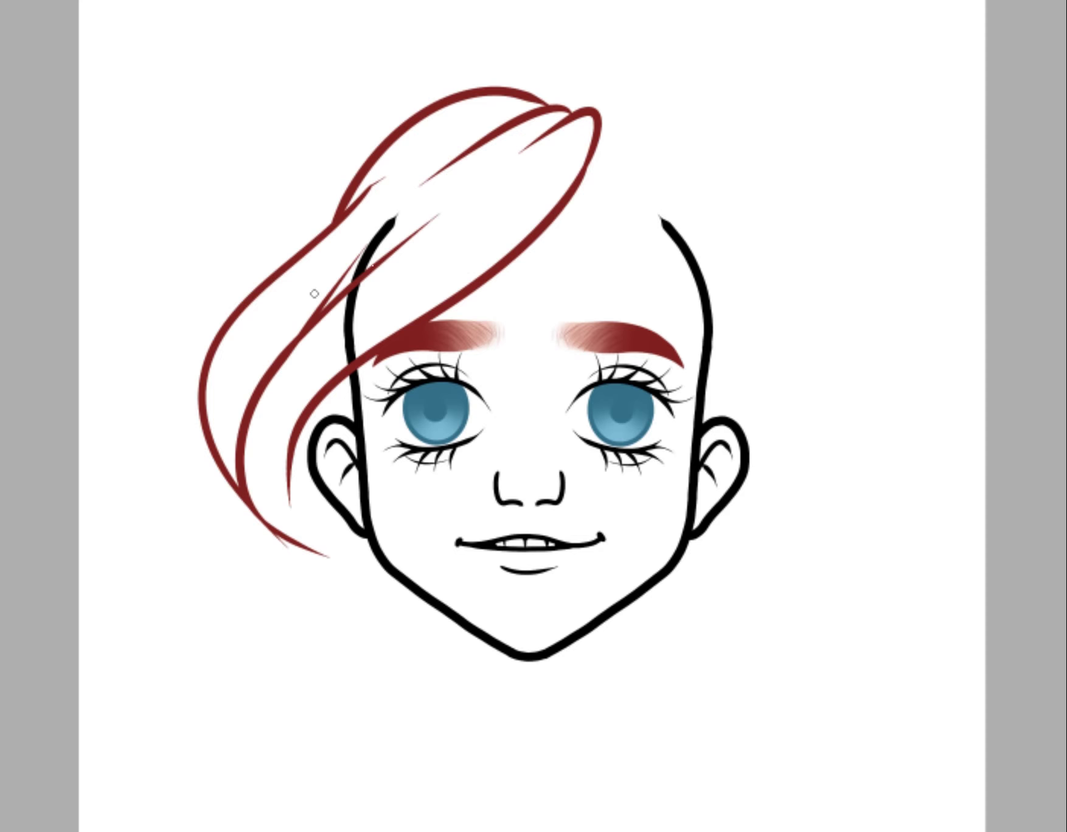
- Clear the hair strokes and redraw the main fringe line along the blue sketch, with a thin flick below it
{"action": "key", "text": "Delete"}
{"action": "mouse_move", "coordinate": [417, 295]}
{"action": "left_mouse_down"}
{"action": "mouse_move", "coordinate": [656, 178]}
{"action": "mouse_move", "coordinate": [248, 433]}
{"action": "left_mouse_up"}
{"action": "key", "text": "ctrl+z"}
{"action": "left_click_drag", "start_coordinate": [614, 234], "coordinate": [290, 447]}
{"action": "key", "text": "ctrl+z"}
{"action": "left_click_drag", "start_coordinate": [521, 301], "coordinate": [646, 202]}
- Draw the parting and crown contour, and continue the outer contour of the swept hair down toward the curl
{"action": "left_click_drag", "start_coordinate": [526, 152], "coordinate": [648, 201]}
{"action": "left_click_drag", "start_coordinate": [632, 137], "coordinate": [271, 219]}
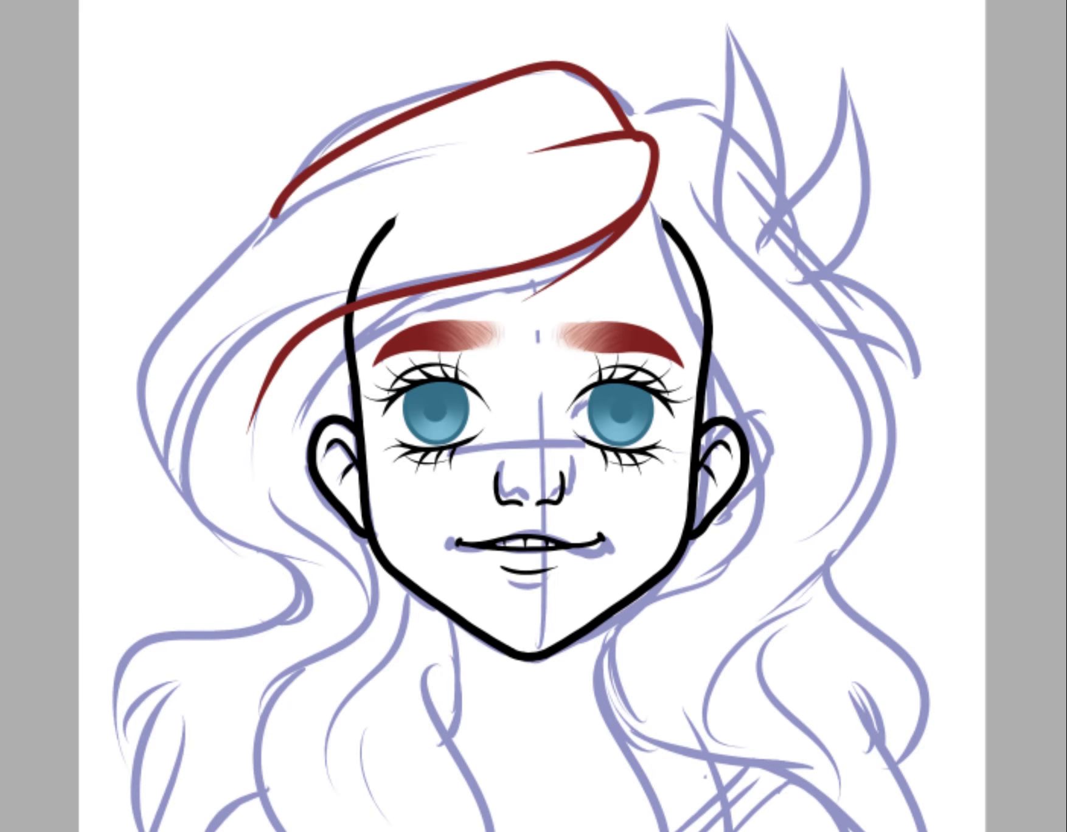
{"action": "left_click_drag", "start_coordinate": [377, 170], "coordinate": [250, 547]}
{"action": "key", "text": "ctrl+z"}
{"action": "left_click_drag", "start_coordinate": [418, 151], "coordinate": [249, 544]}
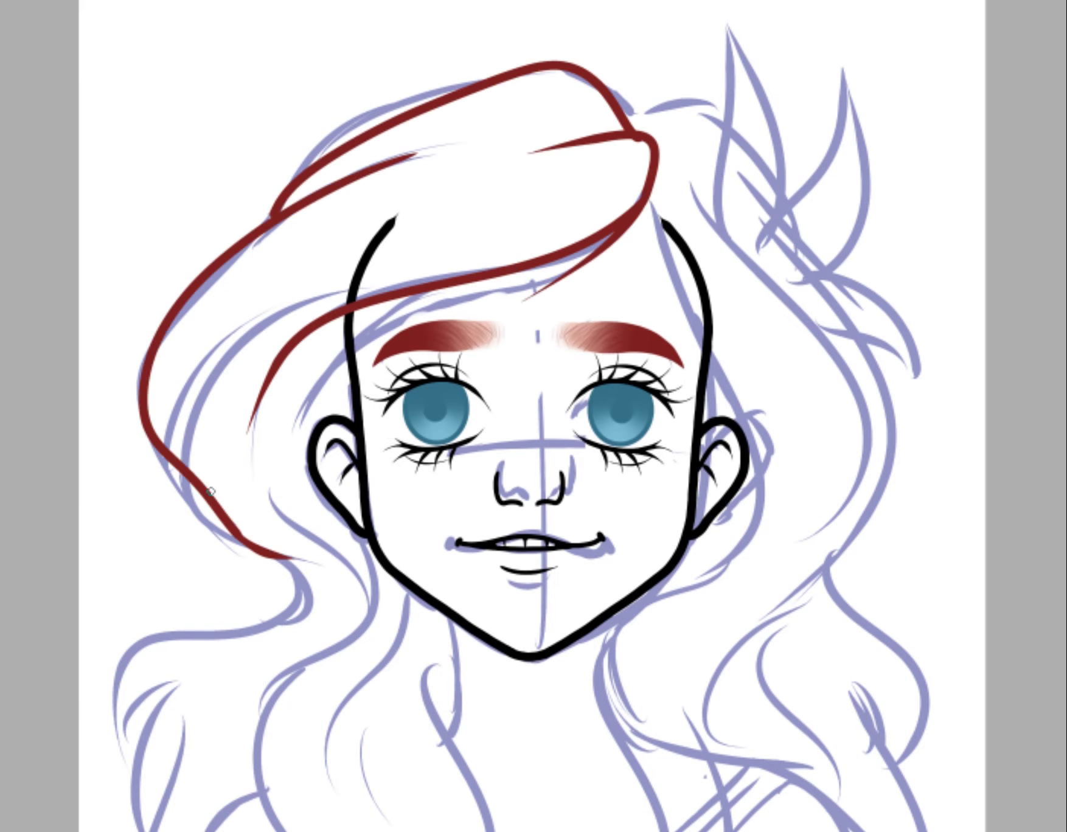
- Add a long thin strand inside the outer contour and short flicks at the parting, undoing the last stray strand
{"action": "mouse_move", "coordinate": [462, 191]}
{"action": "left_mouse_down"}
{"action": "mouse_move", "coordinate": [407, 206]}
{"action": "mouse_move", "coordinate": [177, 338]}
{"action": "left_mouse_up"}
{"action": "left_click_drag", "start_coordinate": [645, 141], "coordinate": [519, 196]}
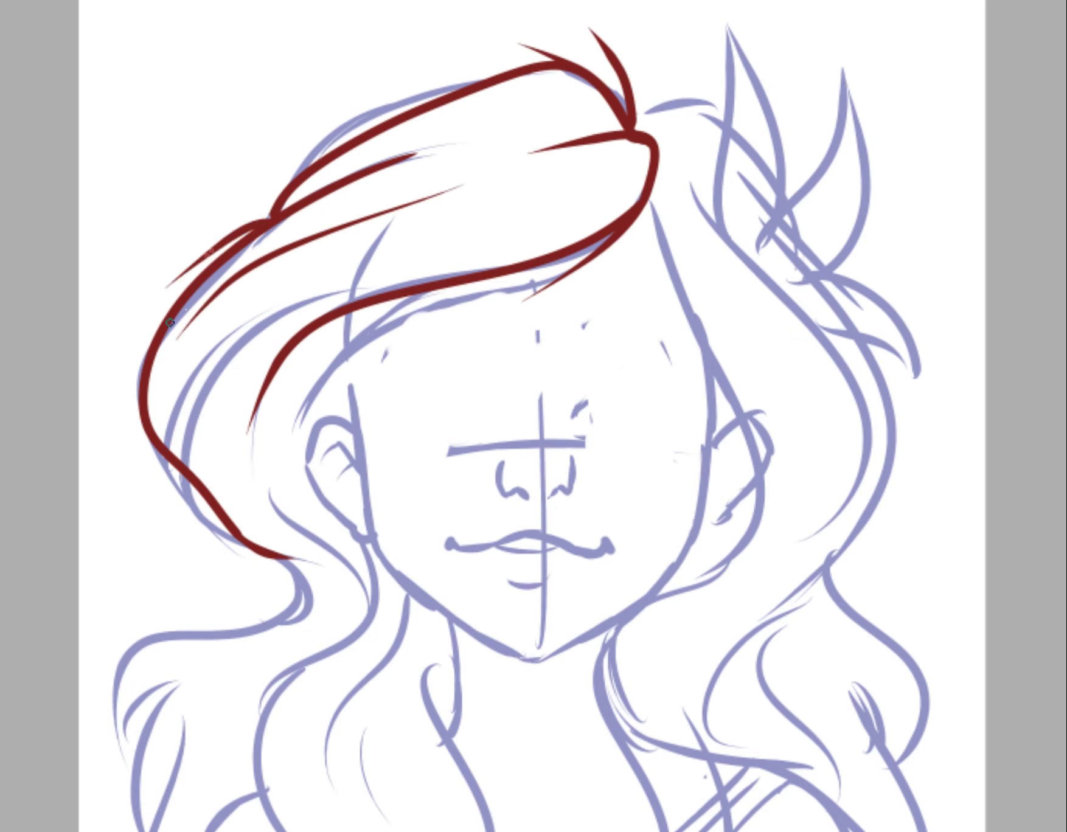
{"action": "key", "text": "ctrl+z"}
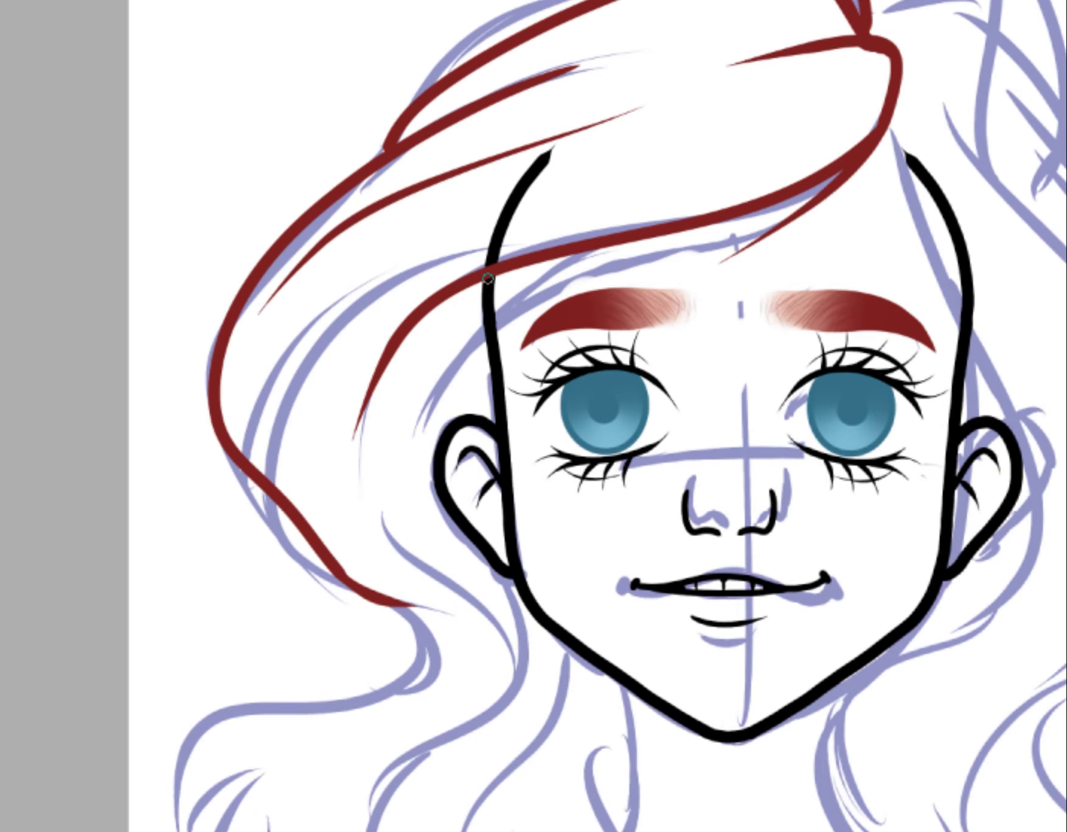
- Draw a forked strand from the left temple curving over the ear below the fringe
{"action": "left_click_drag", "start_coordinate": [486, 331], "coordinate": [405, 461]}
{"action": "left_click_drag", "start_coordinate": [503, 398], "coordinate": [375, 540]}
{"action": "left_click_drag", "start_coordinate": [405, 465], "coordinate": [431, 568]}
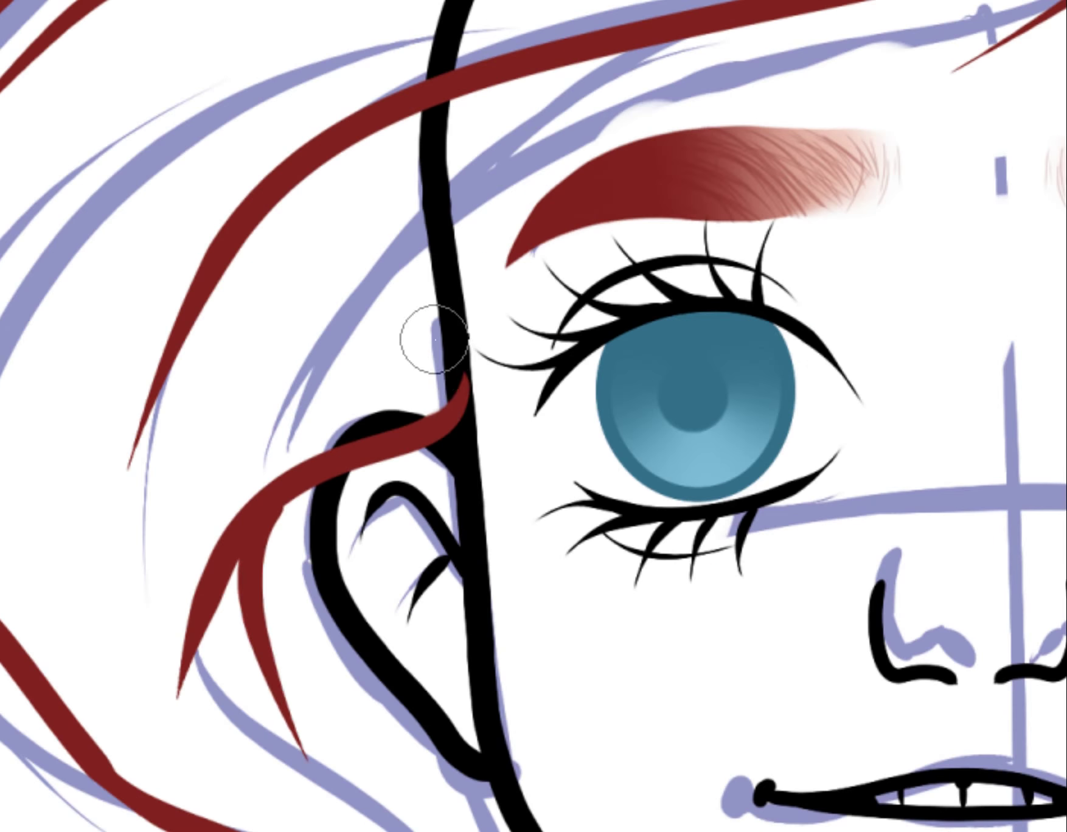
{"action": "key", "text": "ctrl+z"}
{"action": "key", "text": "ctrl+z"}
{"action": "left_click_drag", "start_coordinate": [414, 435], "coordinate": [243, 624]}
{"action": "key", "text": "ctrl+z"}
{"action": "left_click_drag", "start_coordinate": [447, 333], "coordinate": [231, 623]}
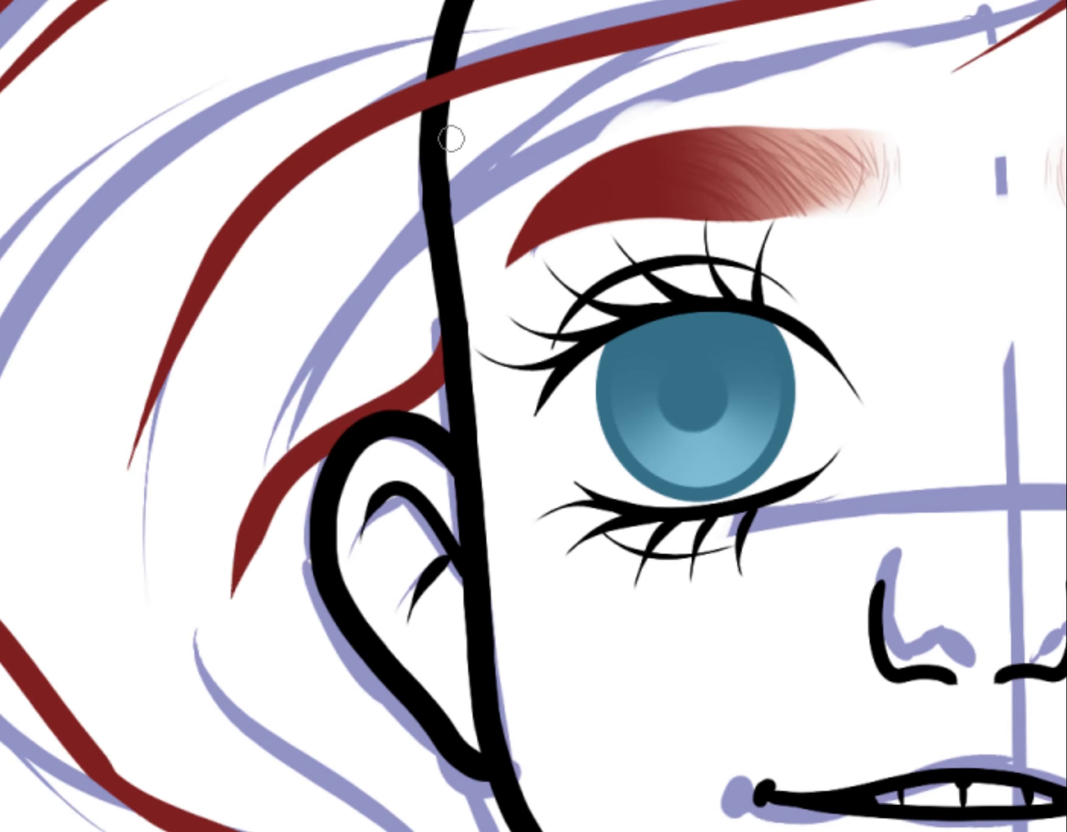
{"action": "key", "text": "ctrl+z"}
{"action": "left_click_drag", "start_coordinate": [434, 155], "coordinate": [262, 343]}
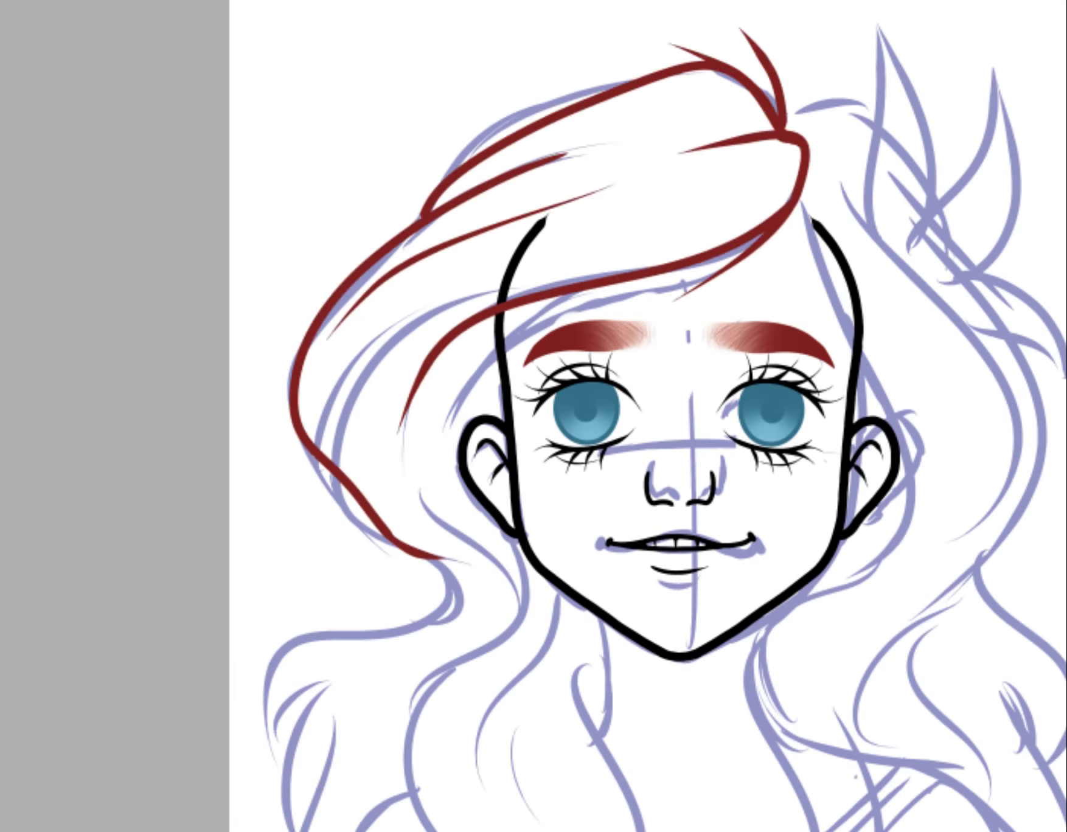
- Clear the red hair lines and rough out the swept fringe, crown and left outer contour in pale red, with curved strands over the ear
{"action": "key", "text": "ctrl+z"}
{"action": "left_click_drag", "start_coordinate": [903, 100], "coordinate": [309, 429]}
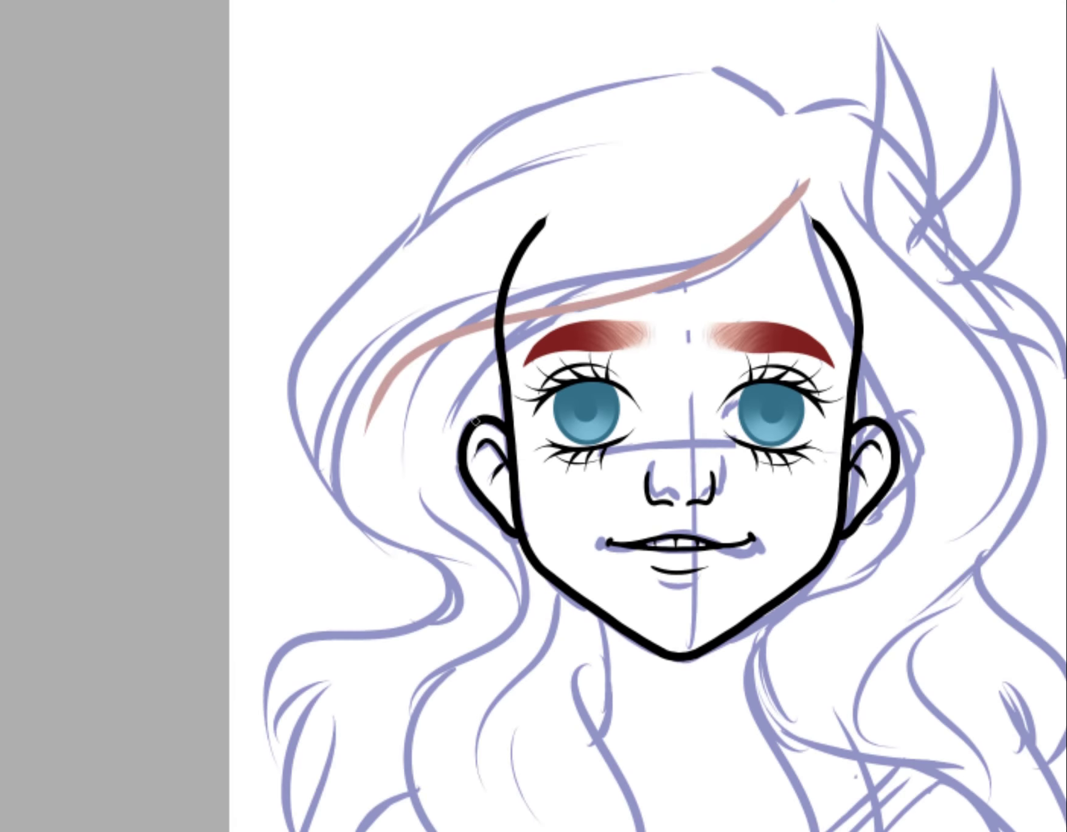
{"action": "left_click_drag", "start_coordinate": [809, 22], "coordinate": [218, 429]}
{"action": "left_click_drag", "start_coordinate": [365, 452], "coordinate": [493, 535]}
{"action": "left_click_drag", "start_coordinate": [667, 91], "coordinate": [529, 148]}
{"action": "mouse_move", "coordinate": [480, 183]}
{"action": "left_mouse_down"}
{"action": "mouse_move", "coordinate": [790, 52]}
{"action": "mouse_move", "coordinate": [687, 188]}
{"action": "left_mouse_up"}
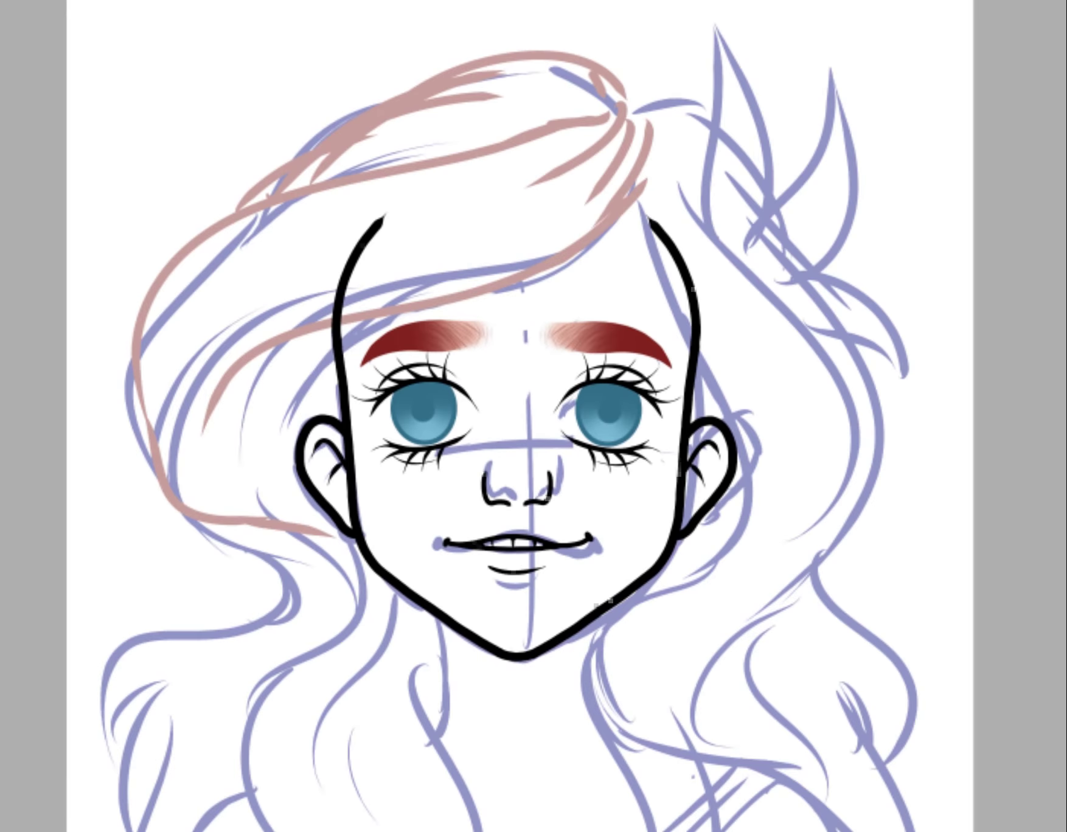
{"action": "left_click_drag", "start_coordinate": [519, 334], "coordinate": [417, 462]}
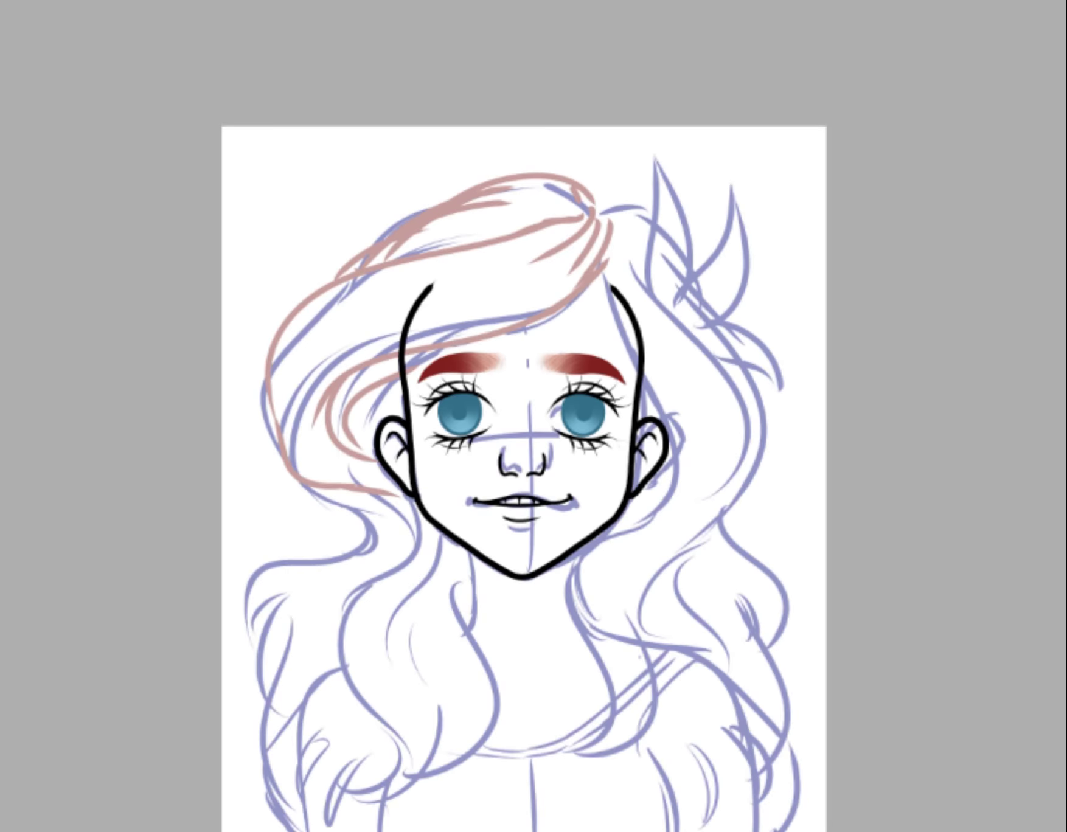
- Rough out the hair right of the parting in pale red, from the face-framing strands to the long outer contour
{"action": "left_click_drag", "start_coordinate": [371, 547], "coordinate": [249, 748]}
{"action": "left_click_drag", "start_coordinate": [640, 254], "coordinate": [610, 358]}
{"action": "left_click_drag", "start_coordinate": [660, 358], "coordinate": [700, 436]}
{"action": "left_click_drag", "start_coordinate": [610, 170], "coordinate": [736, 227]}
{"action": "left_click_drag", "start_coordinate": [727, 249], "coordinate": [796, 531]}
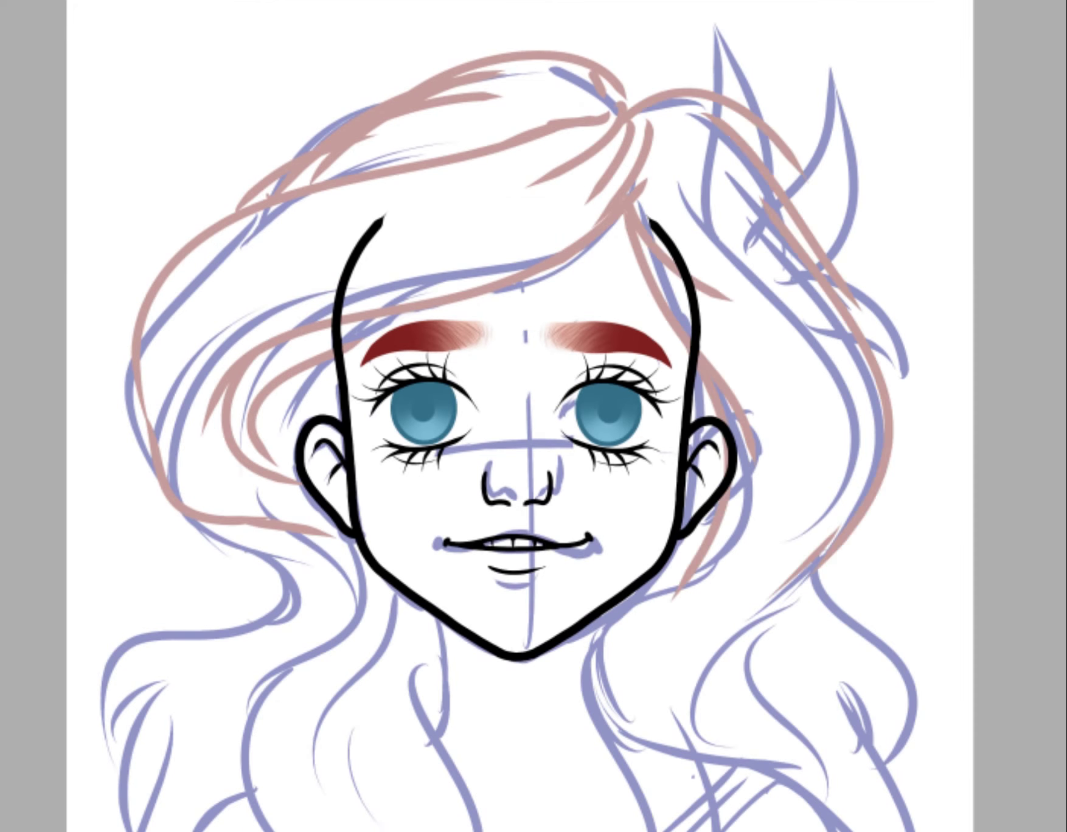
- Ink the main fringe line, the crown and the sweeping left outer contour in dark red over the rough guide
{"action": "left_click_drag", "start_coordinate": [681, 176], "coordinate": [109, 486]}
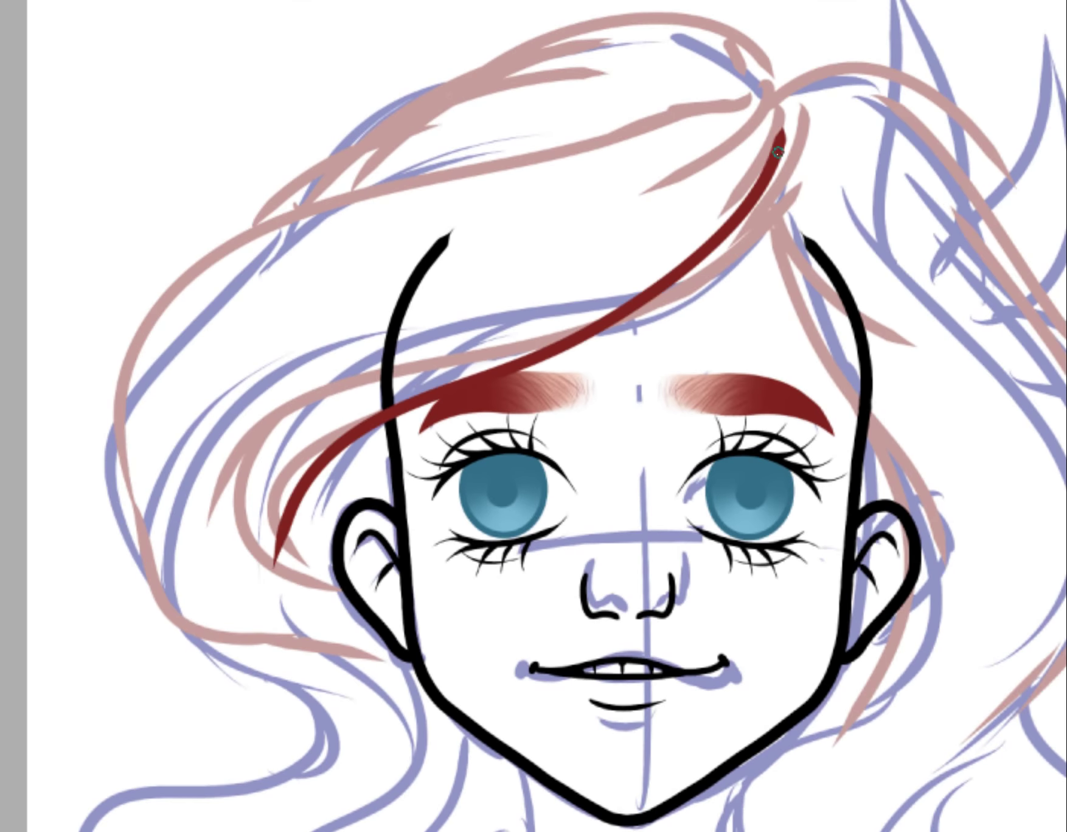
{"action": "left_click_drag", "start_coordinate": [762, 92], "coordinate": [359, 192]}
{"action": "mouse_move", "coordinate": [594, 136]}
{"action": "left_mouse_down"}
{"action": "mouse_move", "coordinate": [125, 480]}
{"action": "mouse_move", "coordinate": [298, 645]}
{"action": "left_mouse_up"}
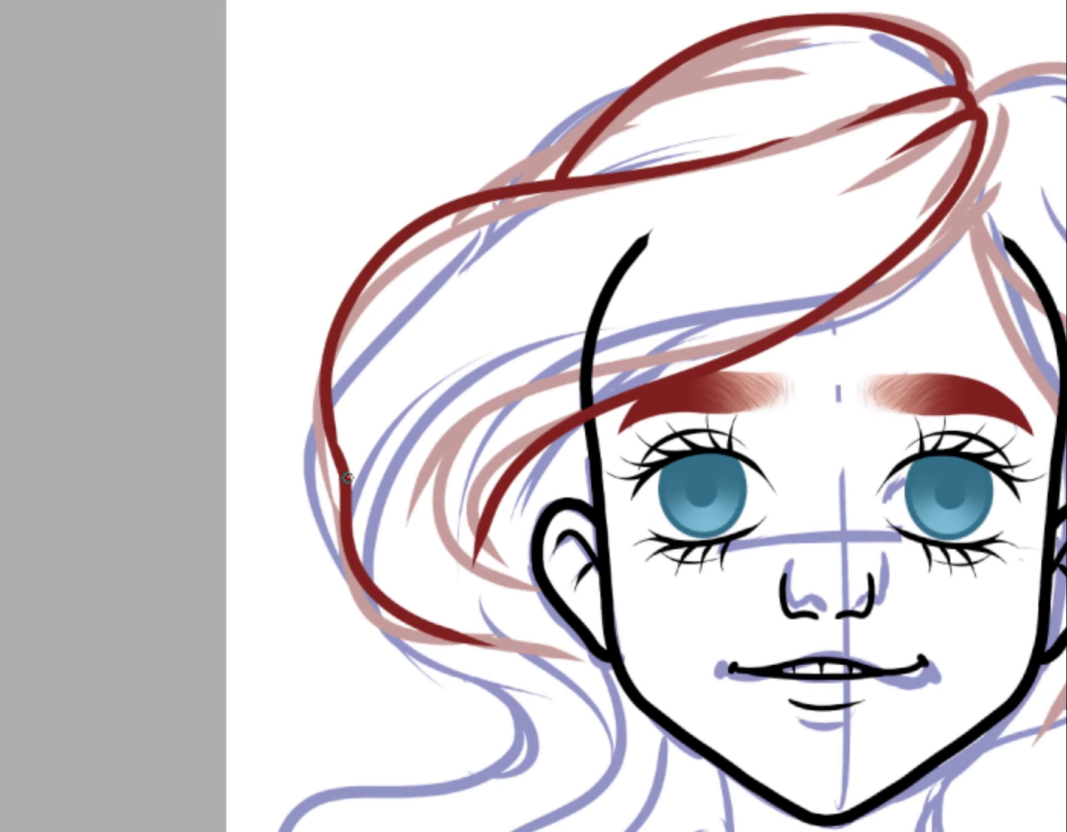
- Add tapered inner strands along the left contour and across the swept fringe
{"action": "mouse_move", "coordinate": [149, 477]}
{"action": "left_mouse_down"}
{"action": "mouse_move", "coordinate": [388, 254]}
{"action": "mouse_move", "coordinate": [335, 459]}
{"action": "left_mouse_up"}
{"action": "left_click_drag", "start_coordinate": [810, 184], "coordinate": [408, 475]}
{"action": "left_click_drag", "start_coordinate": [724, 264], "coordinate": [567, 354]}
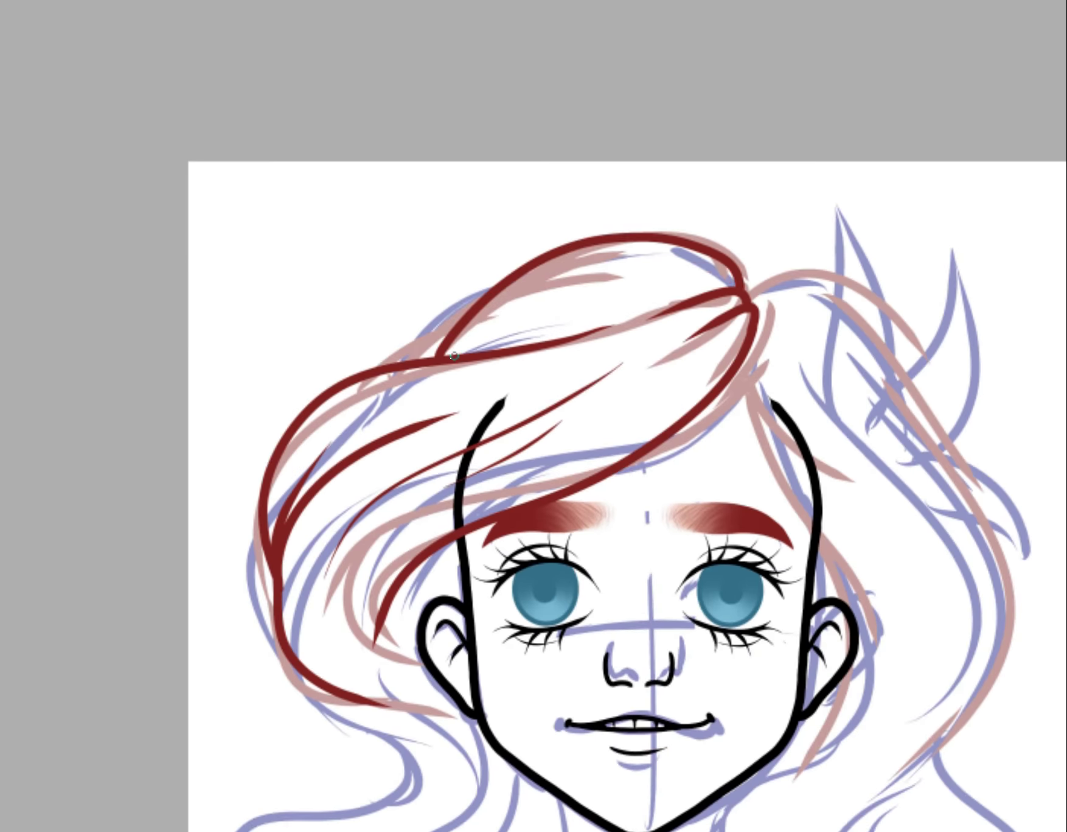
{"action": "scroll", "coordinate": [624, 312], "scroll_direction": "down", "scroll_amount": 3}
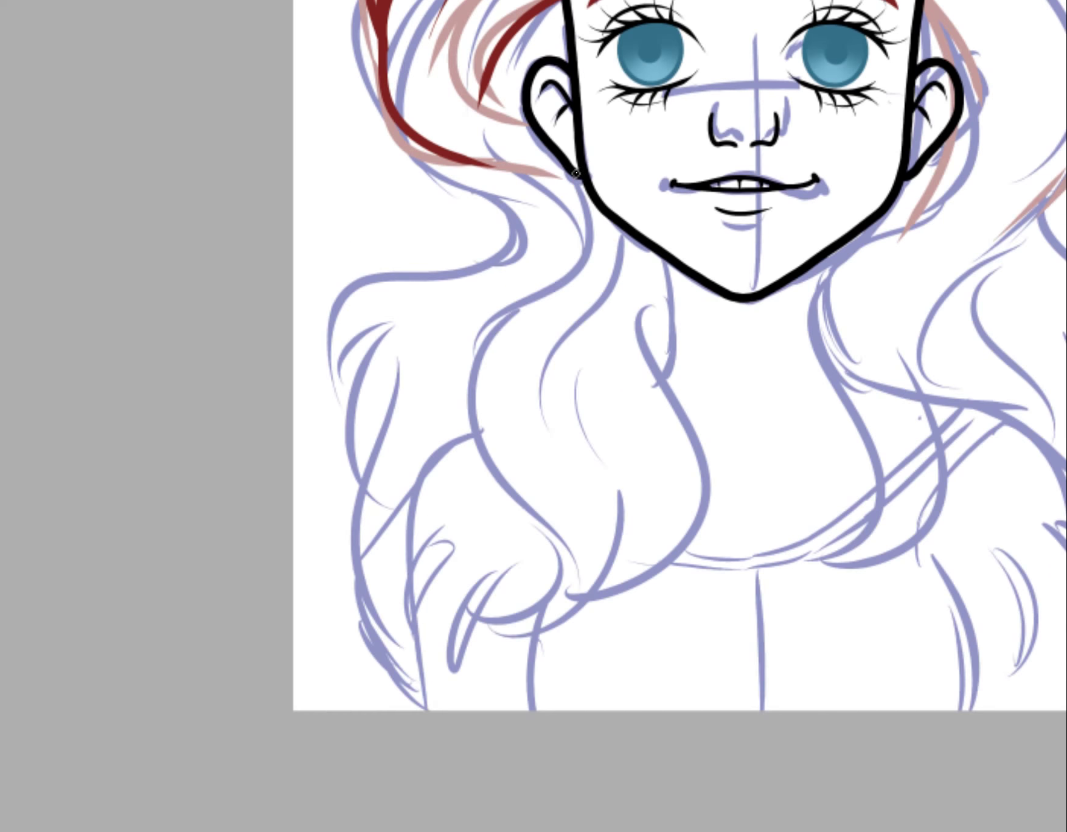
{"action": "left_click_drag", "start_coordinate": [576, 173], "coordinate": [436, 709]}
{"action": "left_click_drag", "start_coordinate": [659, 256], "coordinate": [576, 709]}
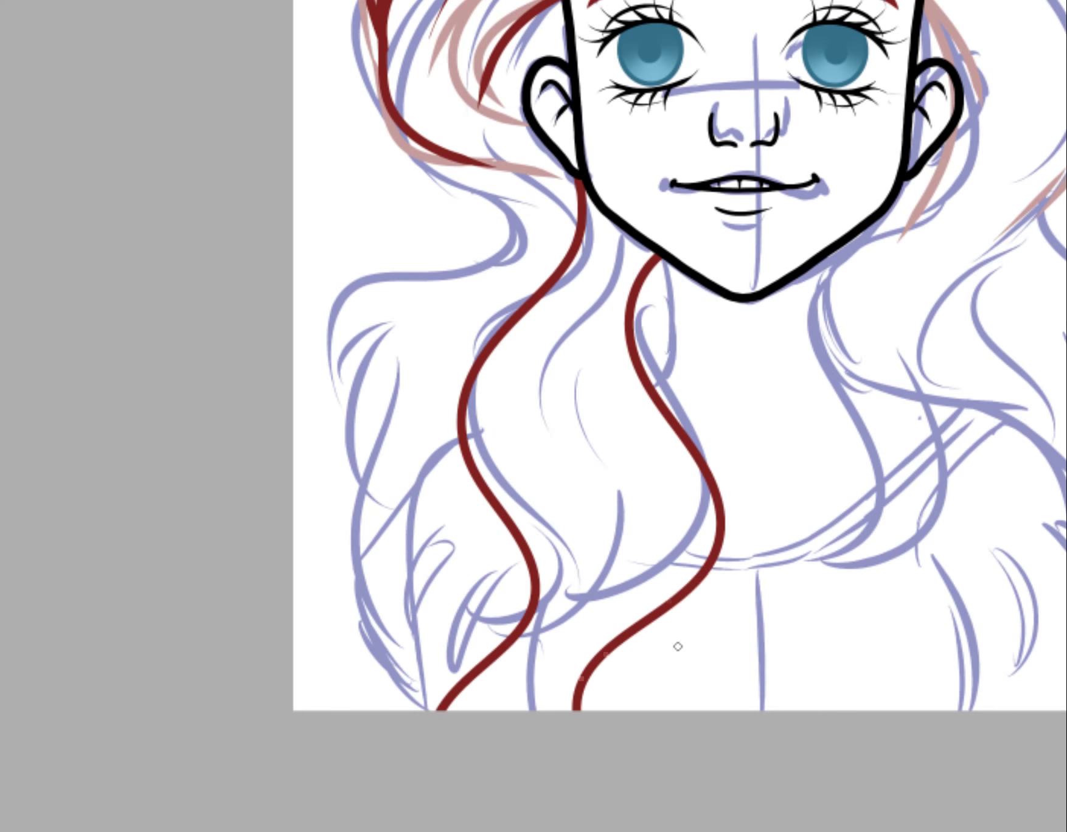
{"action": "left_click_drag", "start_coordinate": [611, 219], "coordinate": [569, 632]}
{"action": "left_click_drag", "start_coordinate": [561, 336], "coordinate": [635, 594]}
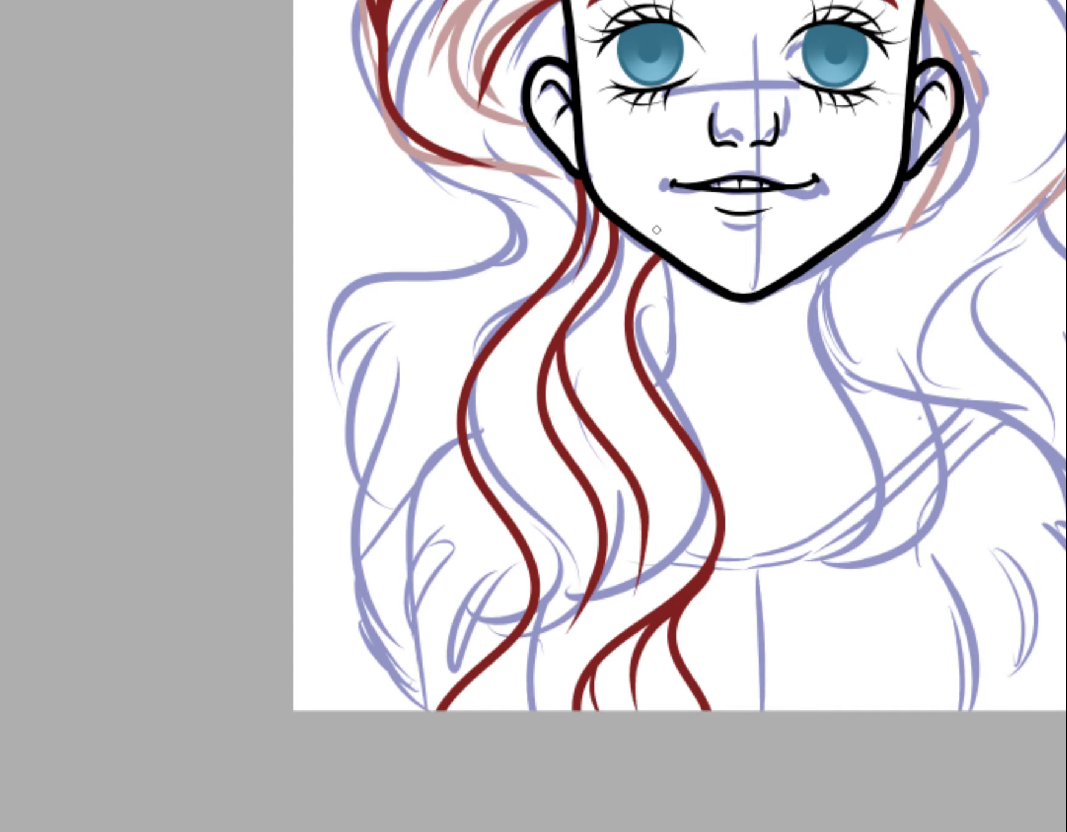
{"action": "scroll", "coordinate": [656, 229], "scroll_direction": "up", "scroll_amount": 5}
{"action": "key", "text": "ctrl+z"}
{"action": "key", "text": "ctrl+z"}
{"action": "key", "text": "ctrl+z"}
{"action": "key", "text": "ctrl+z"}
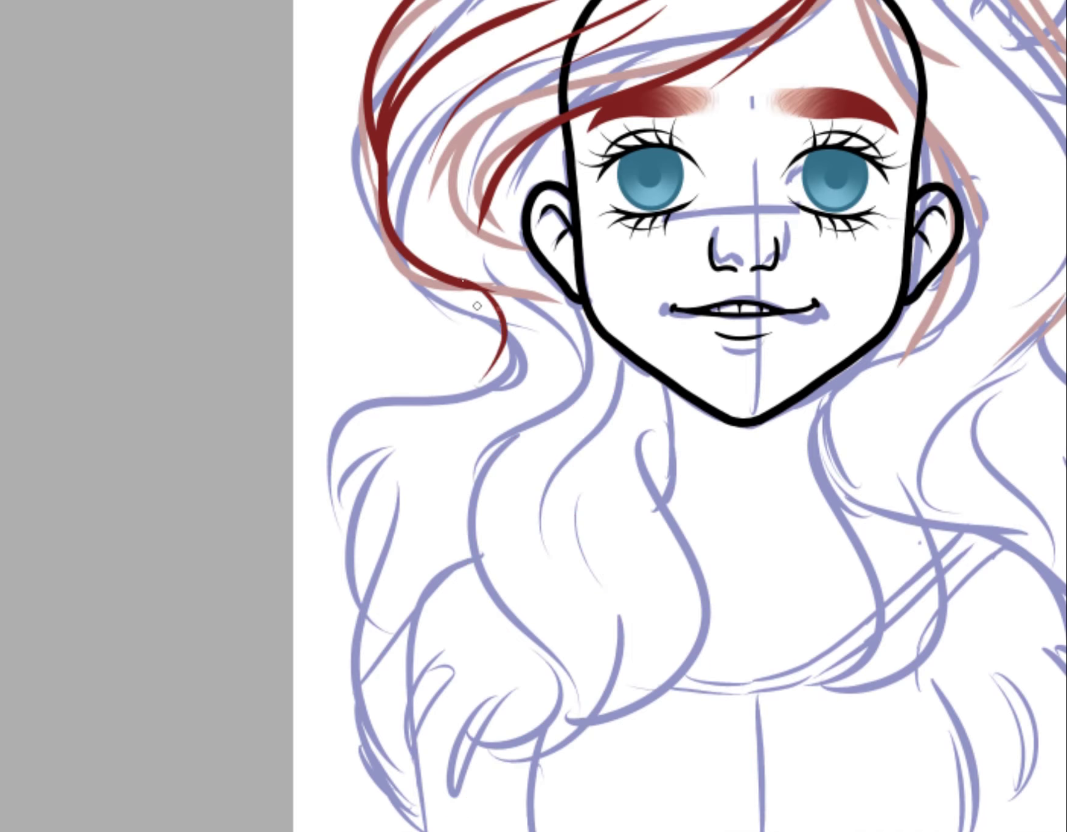
{"action": "key", "text": "ctrl+z"}
{"action": "left_click_drag", "start_coordinate": [463, 279], "coordinate": [441, 523]}
{"action": "left_click_drag", "start_coordinate": [461, 283], "coordinate": [532, 565]}
{"action": "left_click_drag", "start_coordinate": [612, 346], "coordinate": [538, 572]}
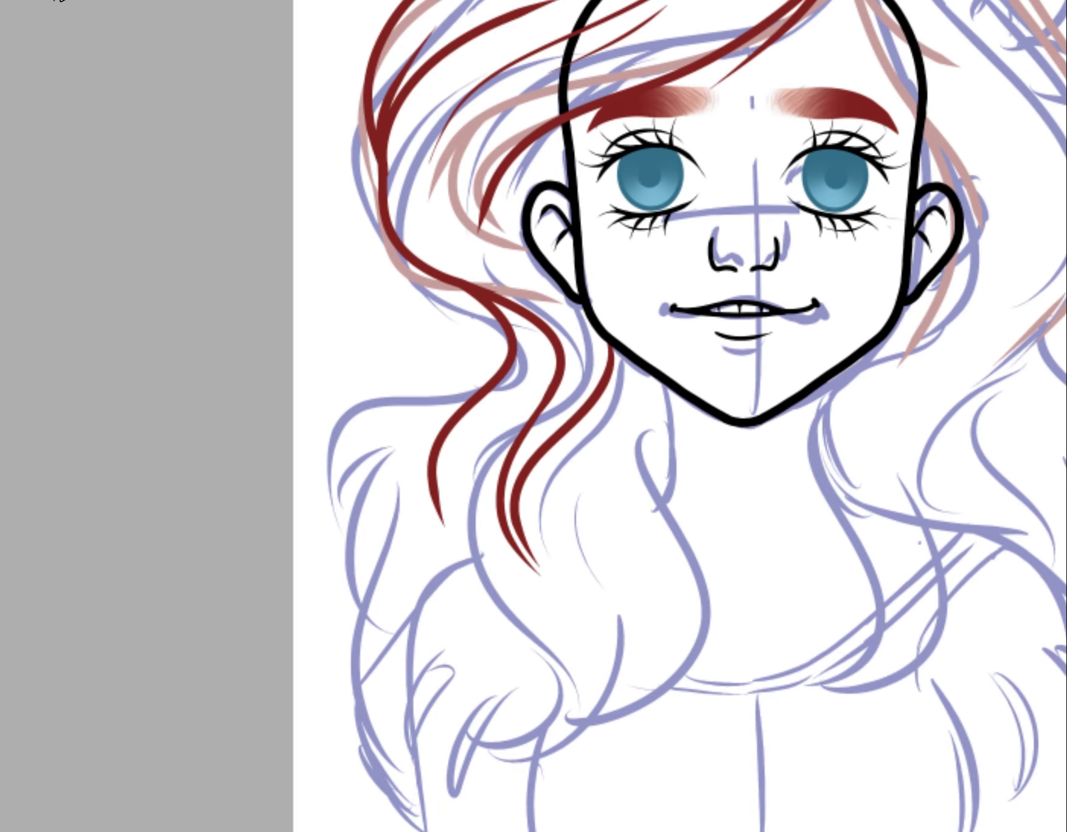
{"action": "key", "text": "ctrl+z"}
{"action": "key", "text": "ctrl+z"}
{"action": "key", "text": "ctrl+z"}
{"action": "mouse_move", "coordinate": [451, 284]}
{"action": "left_mouse_down"}
{"action": "mouse_move", "coordinate": [328, 679]}
{"action": "mouse_move", "coordinate": [441, 793]}
{"action": "left_mouse_up"}
{"action": "key", "text": "ctrl+z"}
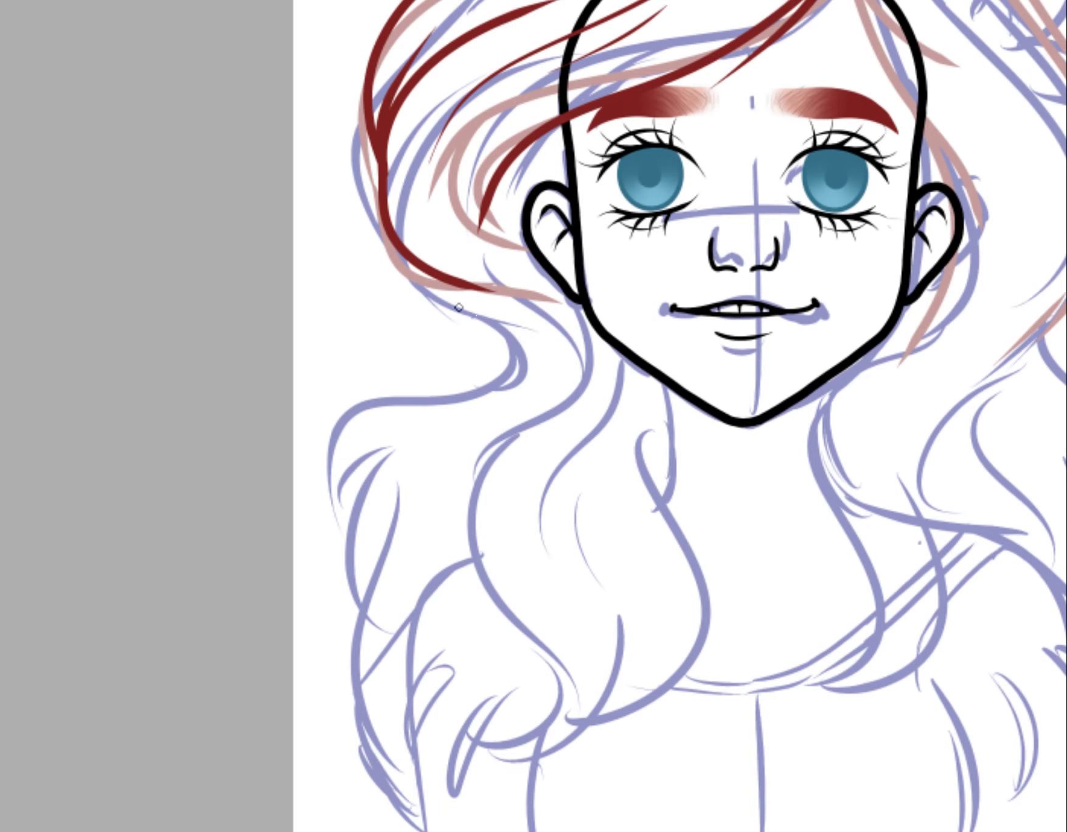
- Ink the face-framing hairline from the parting past the right temple to the ear, with forked strand ends
{"action": "scroll", "coordinate": [459, 307], "scroll_direction": "up", "scroll_amount": 2}
{"action": "scroll", "coordinate": [459, 307], "scroll_direction": "up", "scroll_amount": 2}
{"action": "left_click_drag", "start_coordinate": [414, 58], "coordinate": [484, 270]}
{"action": "key", "text": "ctrl+z"}
{"action": "left_click_drag", "start_coordinate": [402, 94], "coordinate": [602, 419]}
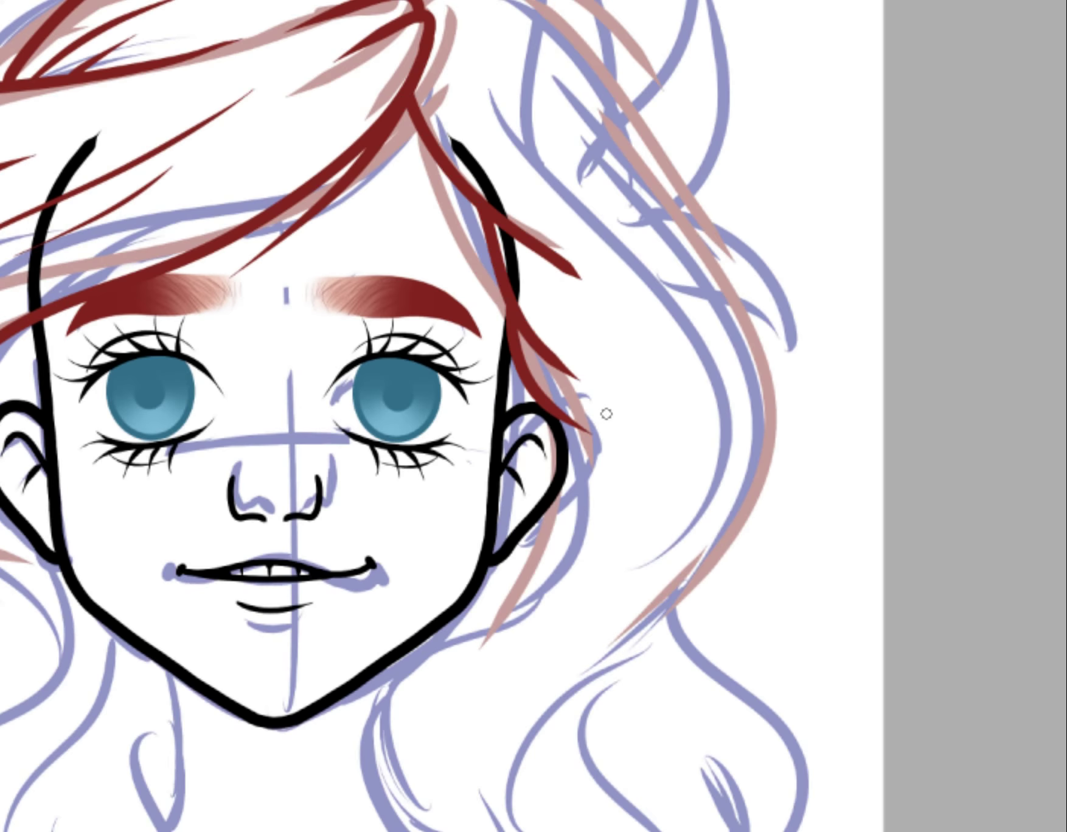
- Ink the crown contour right of the parting and long flowing strands curving over and past the right ear
{"action": "scroll", "coordinate": [606, 413], "scroll_direction": "down", "scroll_amount": 2}
{"action": "left_click_drag", "start_coordinate": [444, 91], "coordinate": [611, 194]}
{"action": "left_click_drag", "start_coordinate": [453, 146], "coordinate": [605, 298]}
{"action": "left_click_drag", "start_coordinate": [519, 234], "coordinate": [551, 578]}
{"action": "left_click_drag", "start_coordinate": [535, 295], "coordinate": [641, 466]}
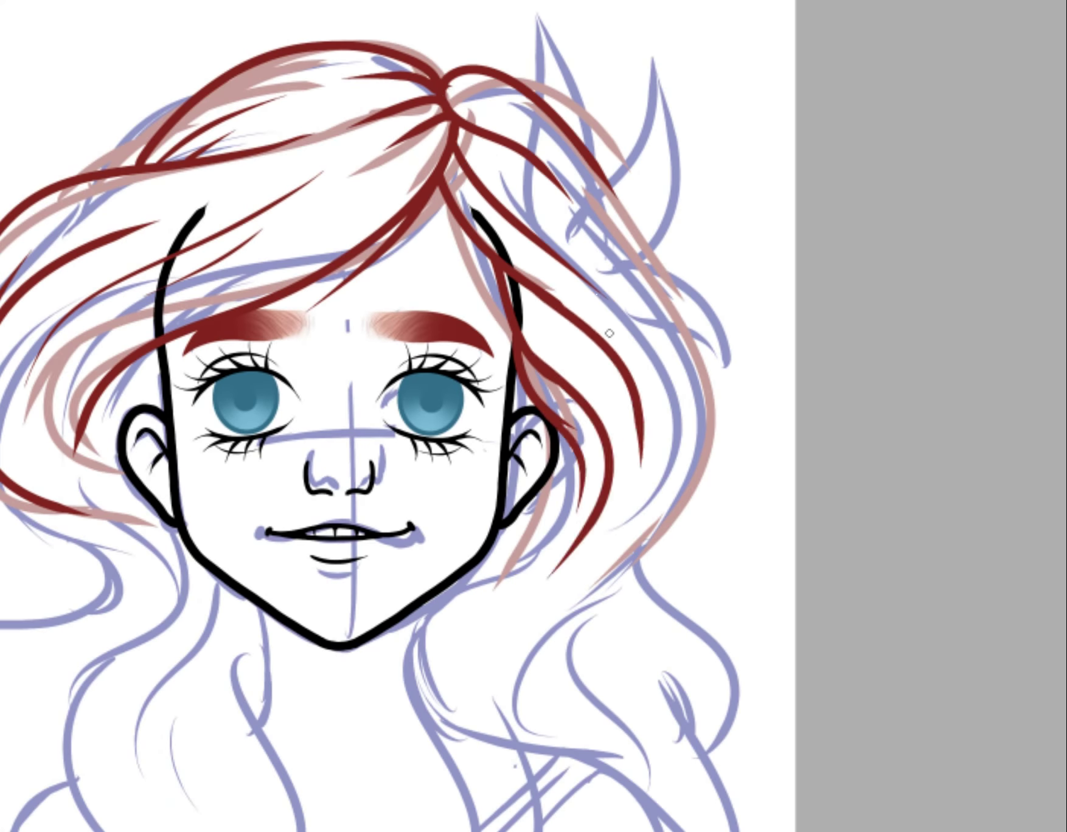
- Hide the sketch and erase the black head outline where the hair covers it on both sides of the forehead
{"action": "key", "text": "m"}
{"action": "key", "text": "m"}
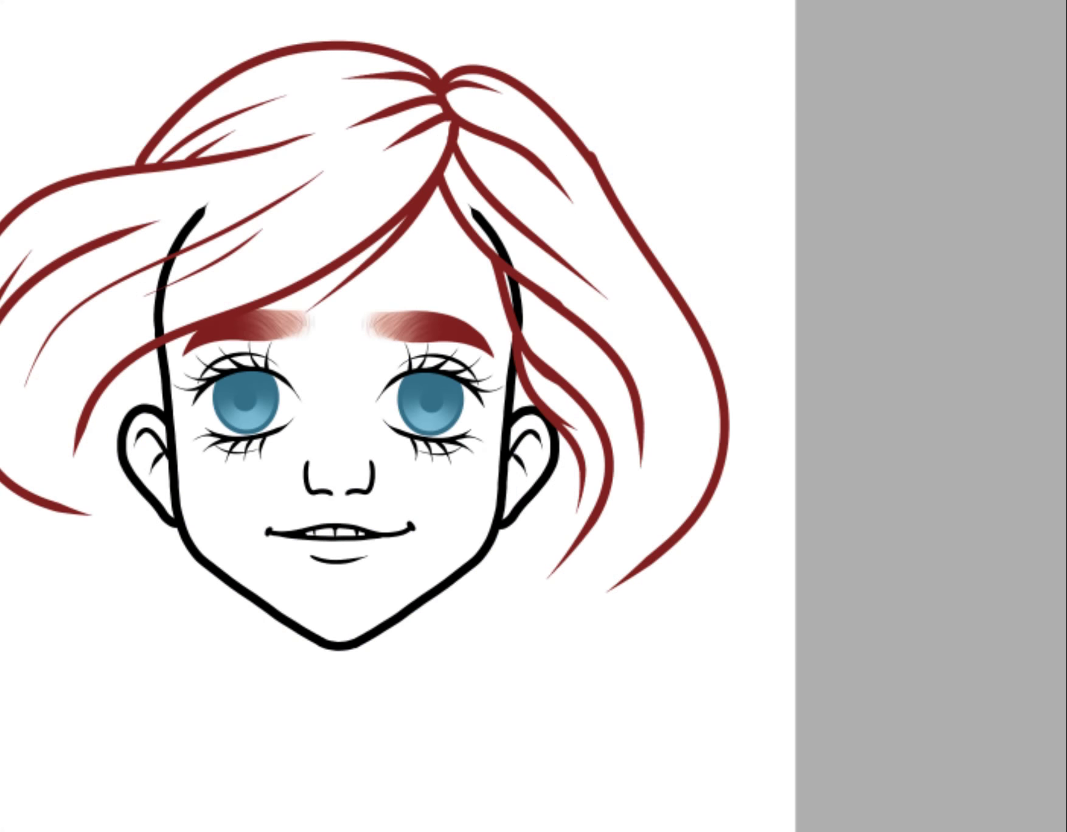
{"action": "left_click_drag", "start_coordinate": [639, 268], "coordinate": [567, 267]}
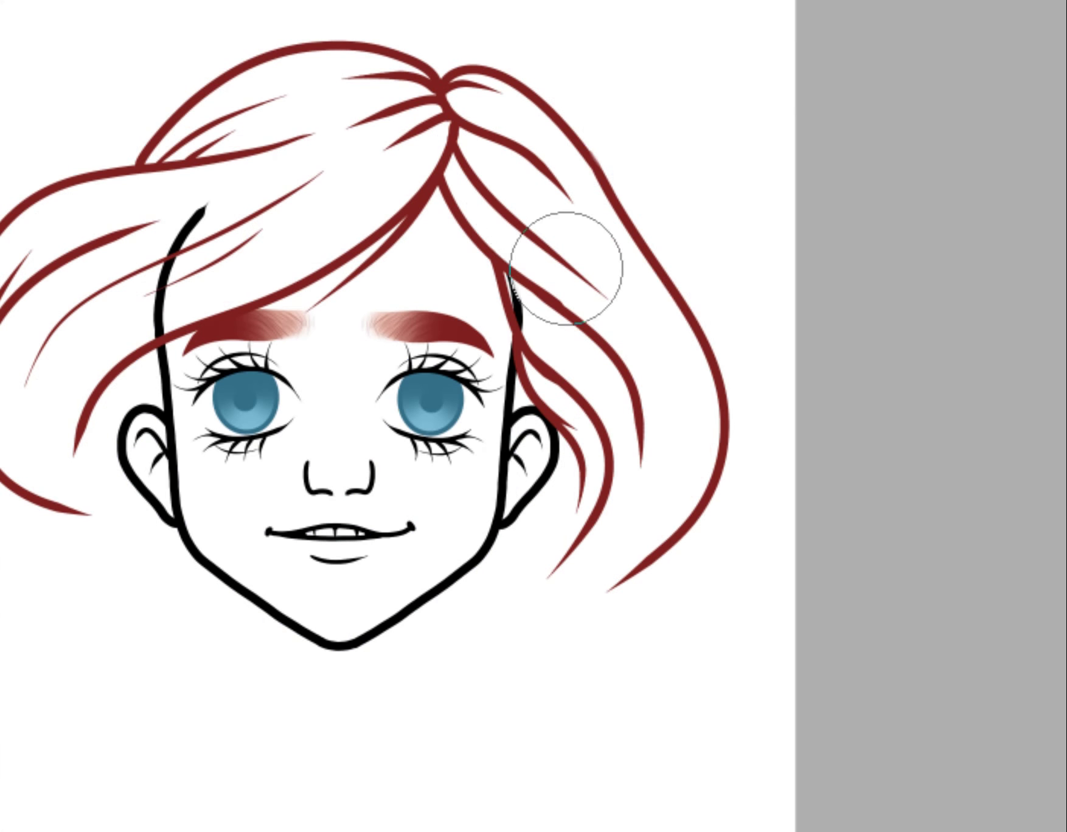
{"action": "scroll", "coordinate": [425, 274], "scroll_direction": "left", "scroll_amount": 5}
{"action": "mouse_move", "coordinate": [347, 231]}
{"action": "left_mouse_down"}
{"action": "mouse_move", "coordinate": [314, 281]}
{"action": "mouse_move", "coordinate": [297, 281]}
{"action": "mouse_move", "coordinate": [371, 261]}
{"action": "left_mouse_up"}
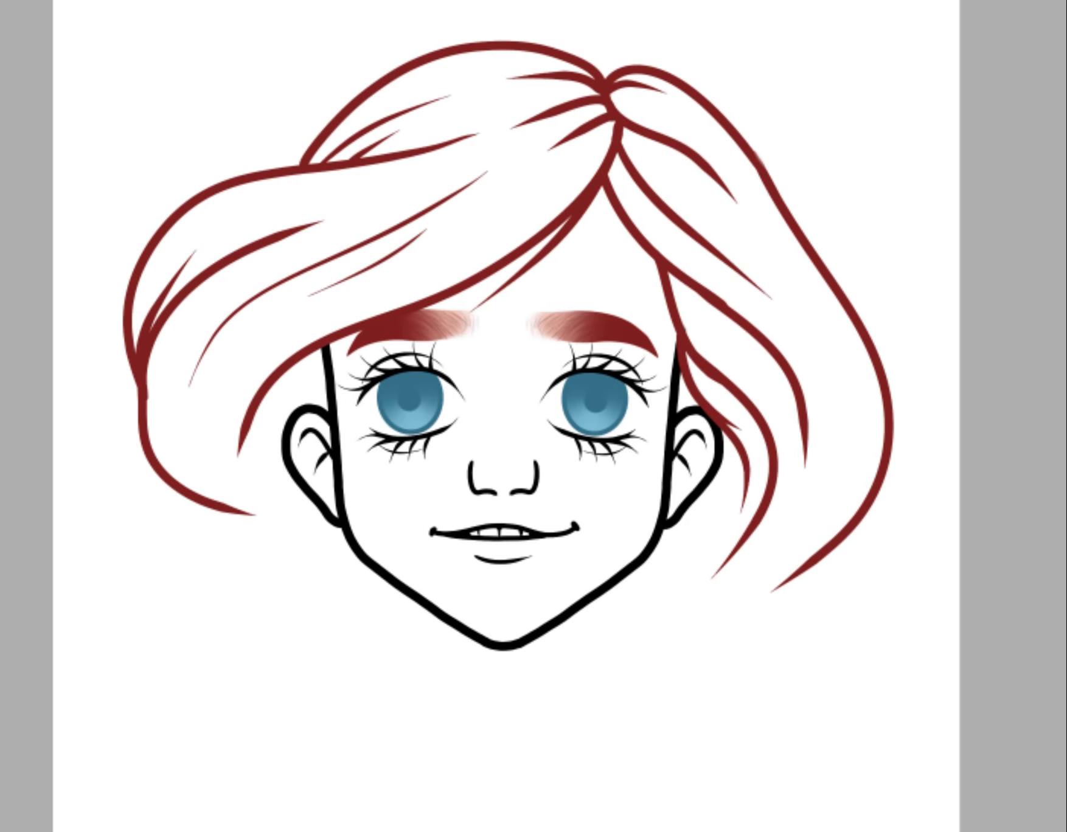
- With the sketch shown again, extend the right outer contour into an inward wave and add tapered strands below the jaw
{"action": "scroll", "coordinate": [533, 416], "scroll_direction": "left", "scroll_amount": 4}
{"action": "scroll", "coordinate": [533, 416], "scroll_direction": "right", "scroll_amount": 10}
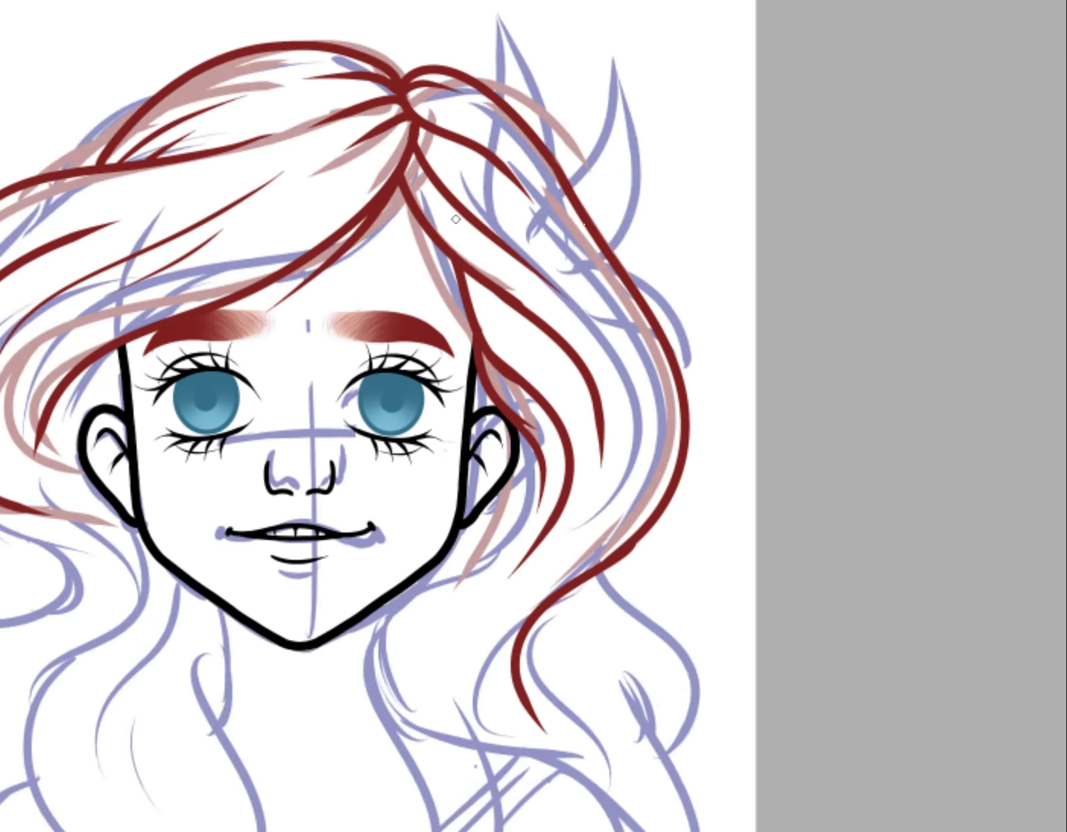
{"action": "scroll", "coordinate": [455, 358], "scroll_direction": "down", "scroll_amount": 7}
{"action": "left_click_drag", "start_coordinate": [468, 362], "coordinate": [529, 517]}
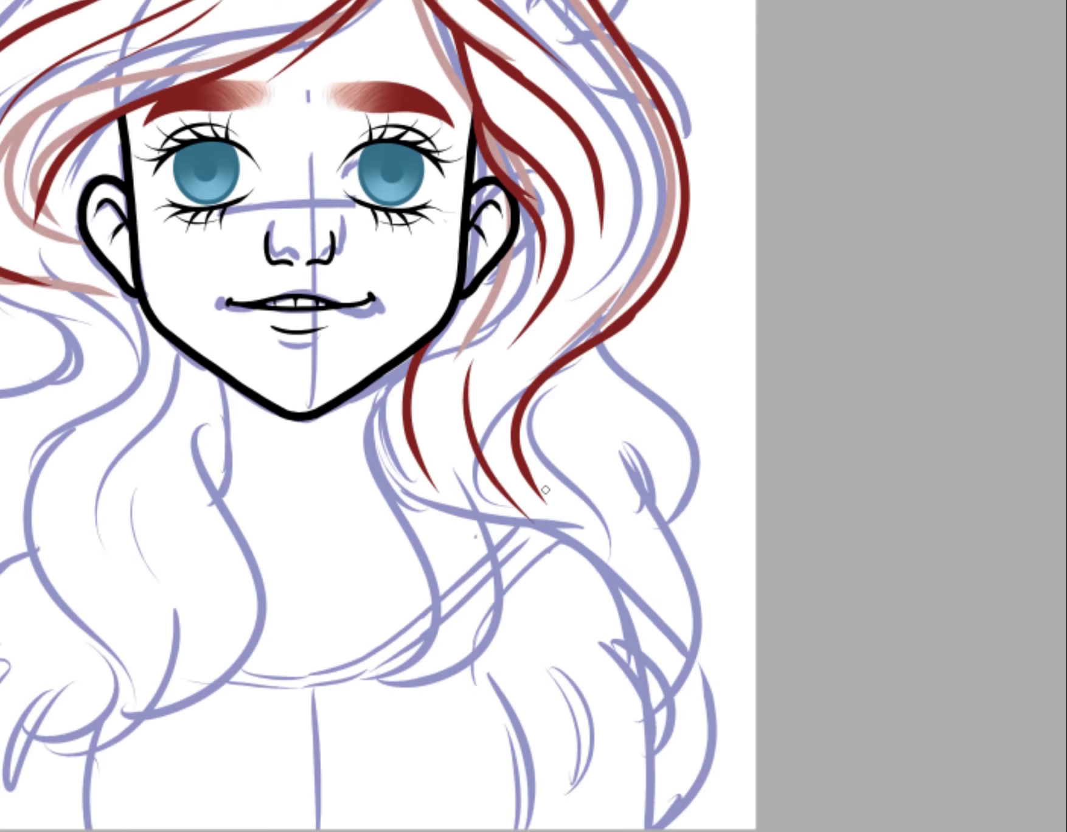
- Draw the long wavy outer lock on the right from the contour's bend toward the page's lower edge, undoing stray strokes
{"action": "left_click_drag", "start_coordinate": [699, 341], "coordinate": [644, 668]}
{"action": "scroll", "coordinate": [633, 316], "scroll_direction": "down", "scroll_amount": 3}
{"action": "key", "text": "ctrl+z"}
{"action": "key", "text": "ctrl+z"}
{"action": "mouse_move", "coordinate": [633, 123]}
{"action": "left_mouse_down"}
{"action": "mouse_move", "coordinate": [587, 638]}
{"action": "mouse_move", "coordinate": [669, 407]}
{"action": "mouse_move", "coordinate": [629, 548]}
{"action": "left_mouse_up"}
{"action": "key", "text": "ctrl+z"}
{"action": "scroll", "coordinate": [650, 432], "scroll_direction": "down", "scroll_amount": 3}
{"action": "scroll", "coordinate": [600, 161], "scroll_direction": "up", "scroll_amount": 4}
{"action": "left_click_drag", "start_coordinate": [425, 62], "coordinate": [576, 419]}
{"action": "left_click_drag", "start_coordinate": [516, 235], "coordinate": [574, 390]}
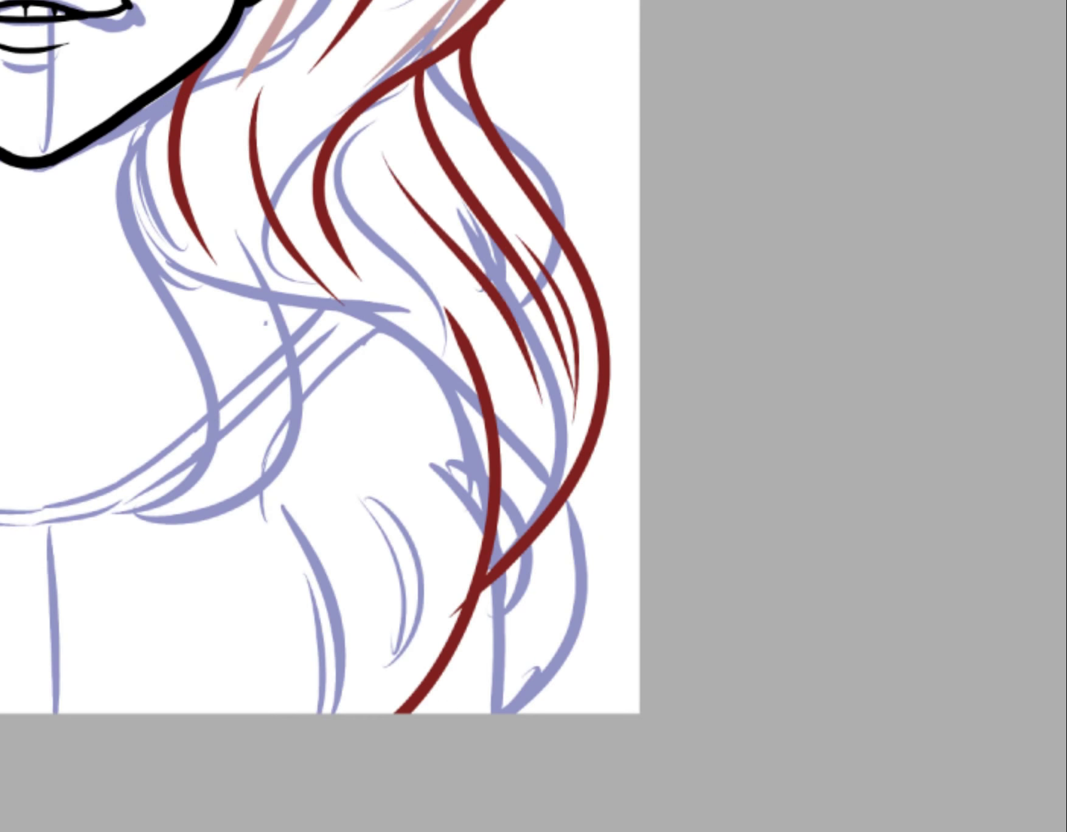
{"action": "left_click_drag", "start_coordinate": [365, 113], "coordinate": [460, 283]}
{"action": "key", "text": "ctrl+z"}
{"action": "scroll", "coordinate": [537, 420], "scroll_direction": "down", "scroll_amount": 2}
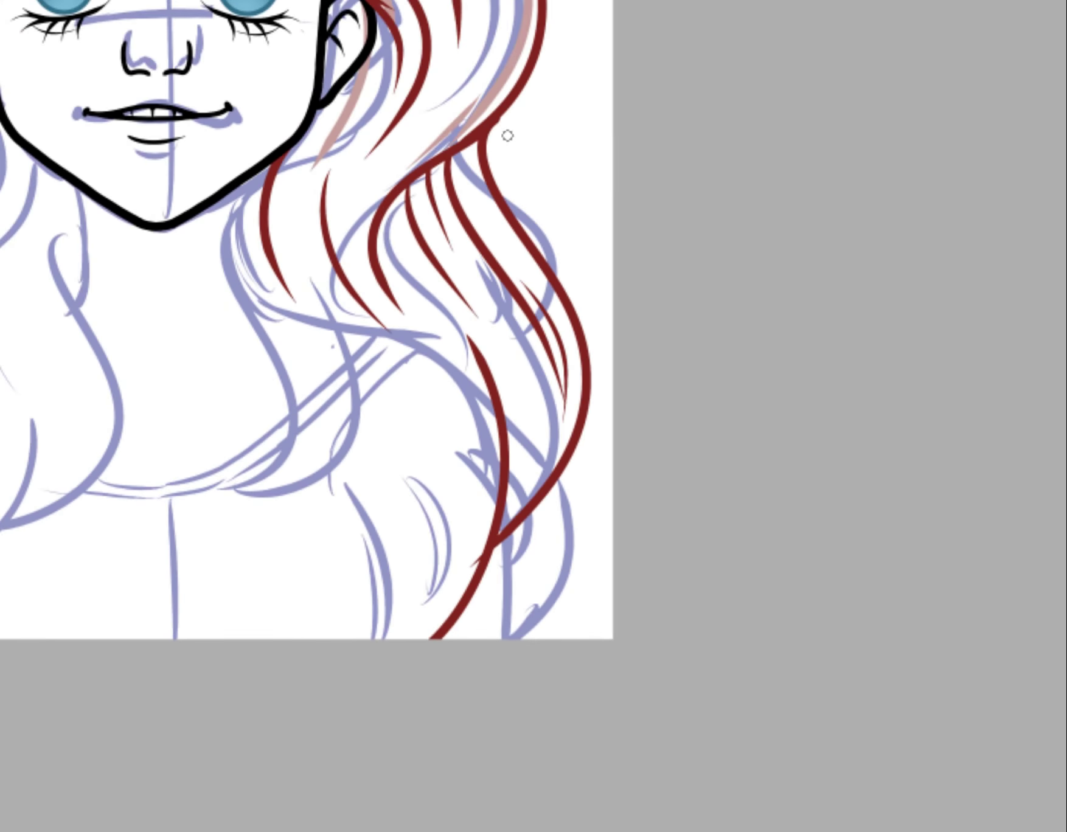
{"action": "scroll", "coordinate": [507, 136], "scroll_direction": "down", "scroll_amount": 2}
{"action": "key", "text": "ctrl+z"}
{"action": "key", "text": "ctrl+z"}
{"action": "key", "text": "ctrl+z"}
{"action": "scroll", "coordinate": [507, 136], "scroll_direction": "up", "scroll_amount": 2}
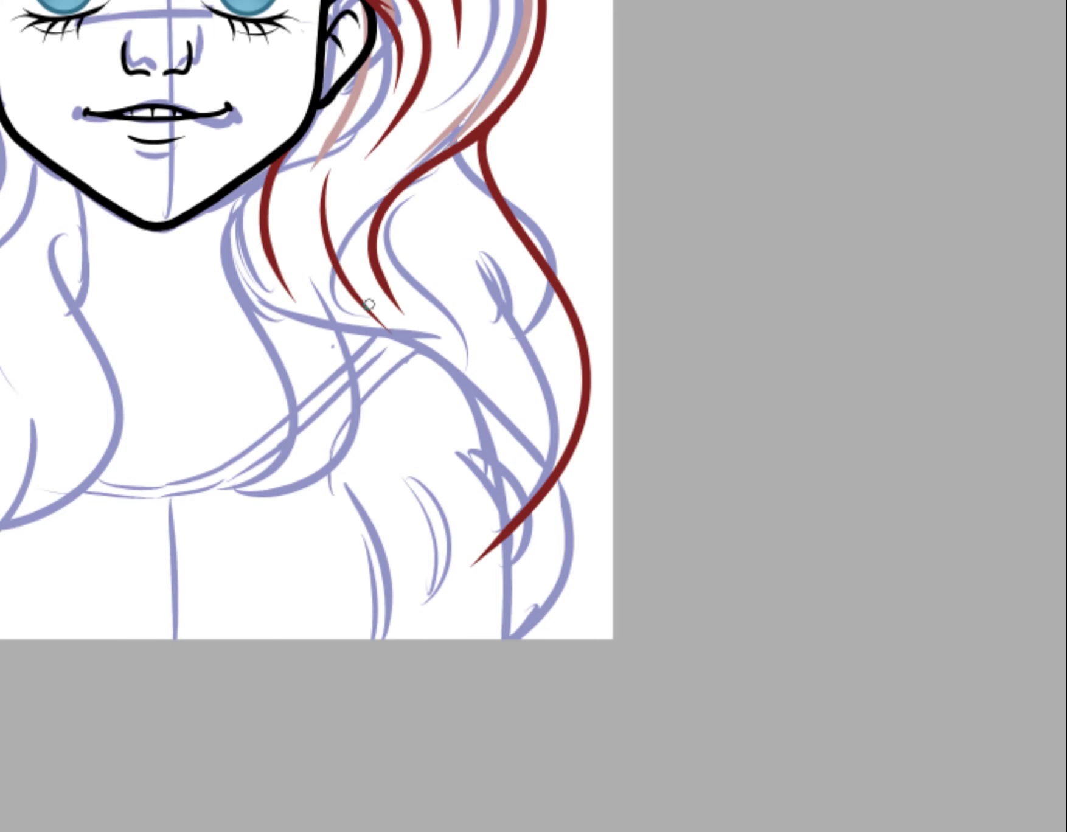
- Draw two long wavy strands and a short tapered one inside the right outer lock
{"action": "left_click_drag", "start_coordinate": [456, 216], "coordinate": [466, 532]}
{"action": "left_click_drag", "start_coordinate": [400, 186], "coordinate": [456, 496]}
{"action": "left_click_drag", "start_coordinate": [426, 170], "coordinate": [435, 247]}
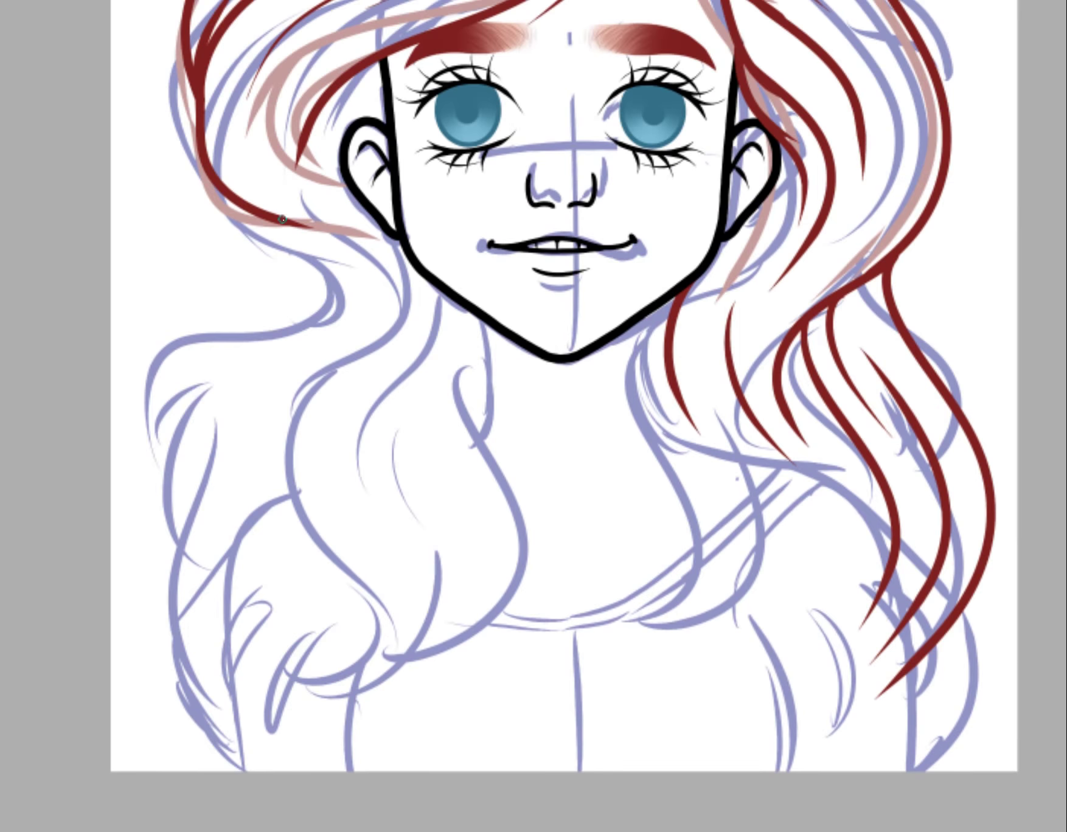
- Draw the left outer lock in a long wave to the page's lower edge, with a short curl at its bend and a forked end
{"action": "left_click_drag", "start_coordinate": [340, 216], "coordinate": [231, 423]}
{"action": "key", "text": "ctrl+z"}
{"action": "left_click_drag", "start_coordinate": [279, 223], "coordinate": [345, 340]}
{"action": "left_click_drag", "start_coordinate": [331, 255], "coordinate": [228, 702]}
{"action": "left_click_drag", "start_coordinate": [158, 620], "coordinate": [274, 769]}
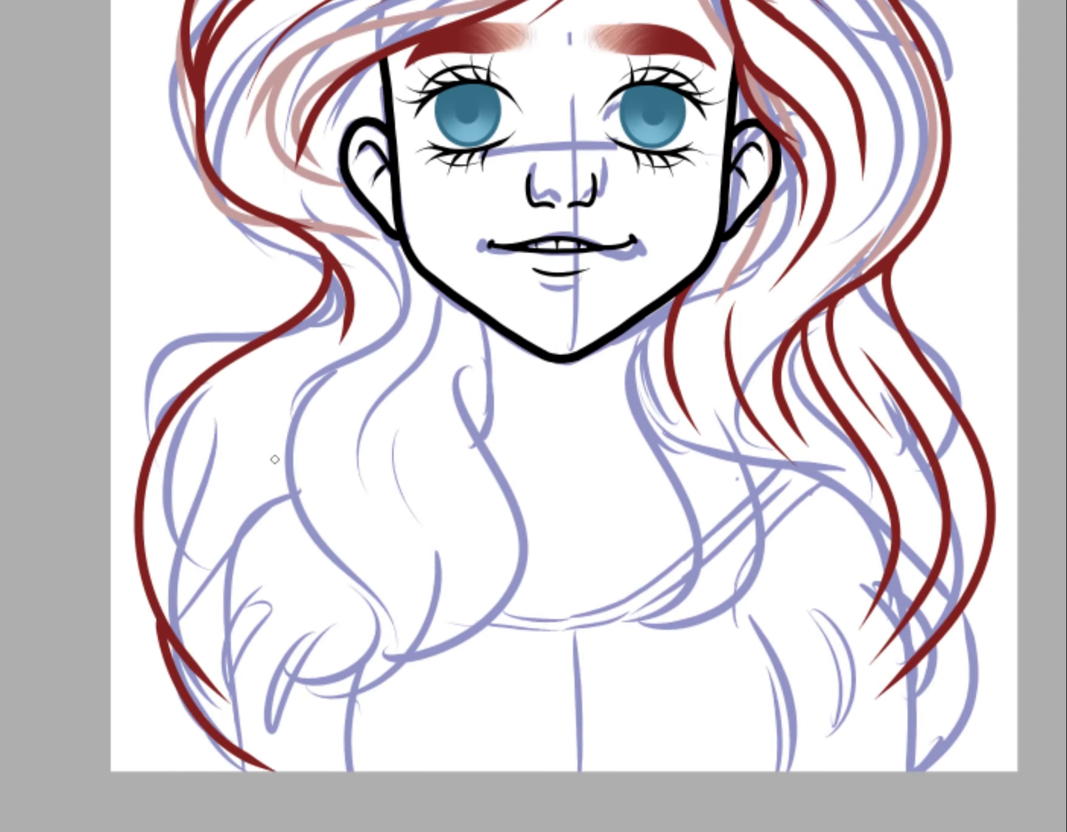
- Draw the wavy inner locks of the lower left hair, redoing misplaced strokes
{"action": "left_click_drag", "start_coordinate": [274, 459], "coordinate": [313, 809]}
{"action": "key", "text": "ctrl+z"}
{"action": "left_click_drag", "start_coordinate": [319, 383], "coordinate": [437, 770]}
{"action": "left_click_drag", "start_coordinate": [244, 394], "coordinate": [307, 769]}
{"action": "key", "text": "ctrl+z"}
{"action": "left_click_drag", "start_coordinate": [182, 380], "coordinate": [307, 766]}
{"action": "left_click_drag", "start_coordinate": [177, 559], "coordinate": [317, 699]}
{"action": "left_click_drag", "start_coordinate": [280, 387], "coordinate": [204, 562]}
- Draw two tapered strands falling from the left side of the jaw, replacing the first attempts
{"action": "left_click_drag", "start_coordinate": [435, 283], "coordinate": [417, 504]}
{"action": "left_click_drag", "start_coordinate": [463, 311], "coordinate": [392, 465]}
{"action": "key", "text": "ctrl+z"}
{"action": "key", "text": "ctrl+z"}
{"action": "left_click_drag", "start_coordinate": [427, 279], "coordinate": [392, 544]}
{"action": "left_click_drag", "start_coordinate": [433, 316], "coordinate": [420, 495]}
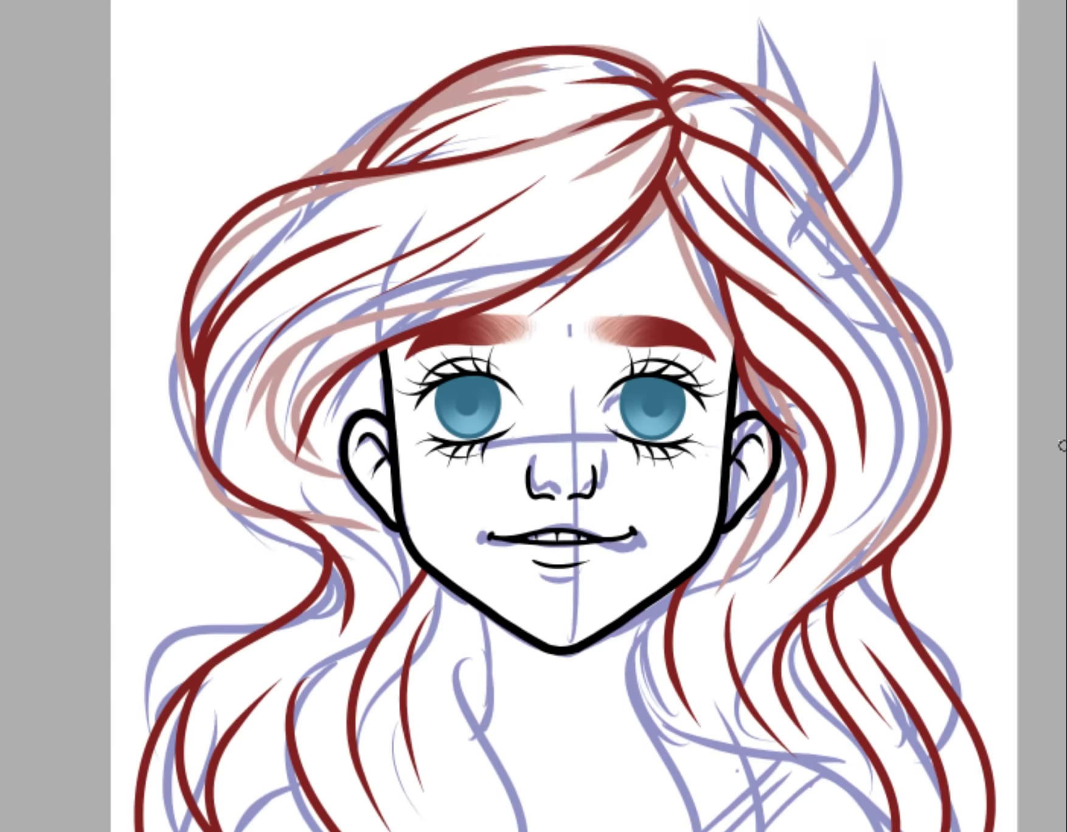
- Hide the sketch layers and add finer tapered strands inside the lower left locks
{"action": "left_click", "coordinate": [1057, 443]}
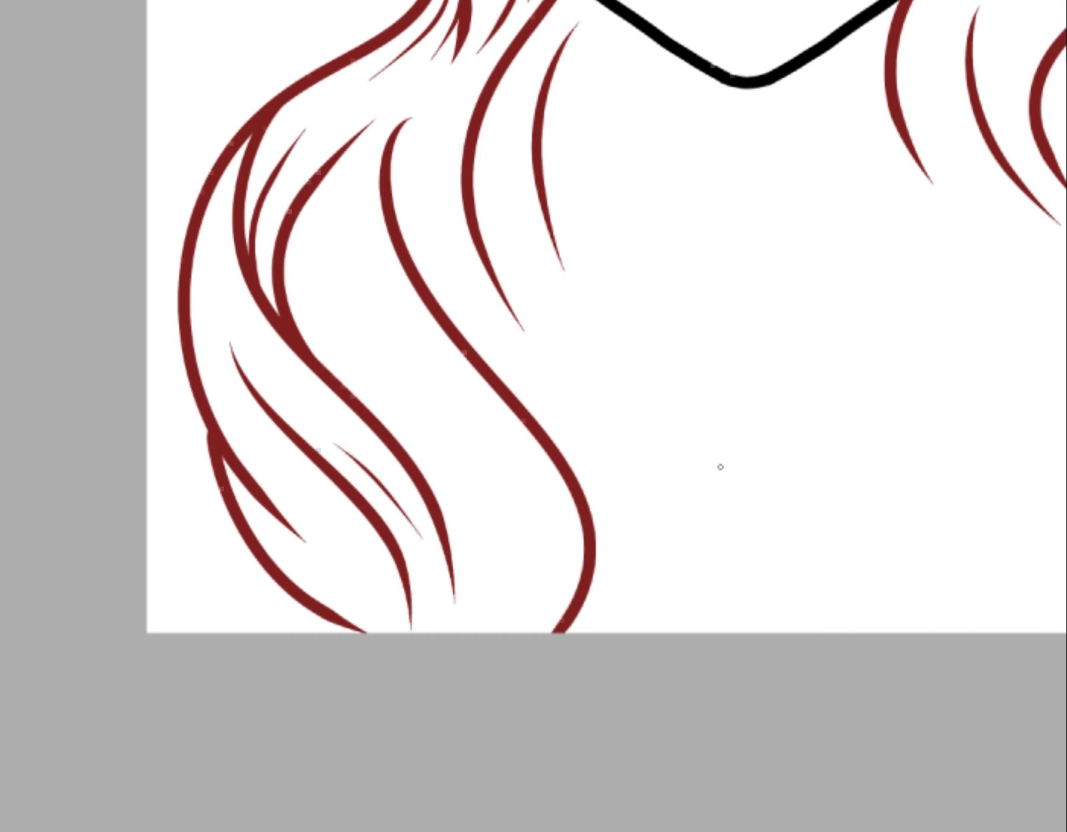
{"action": "left_click_drag", "start_coordinate": [317, 304], "coordinate": [490, 617]}
{"action": "left_click_drag", "start_coordinate": [341, 255], "coordinate": [517, 508]}
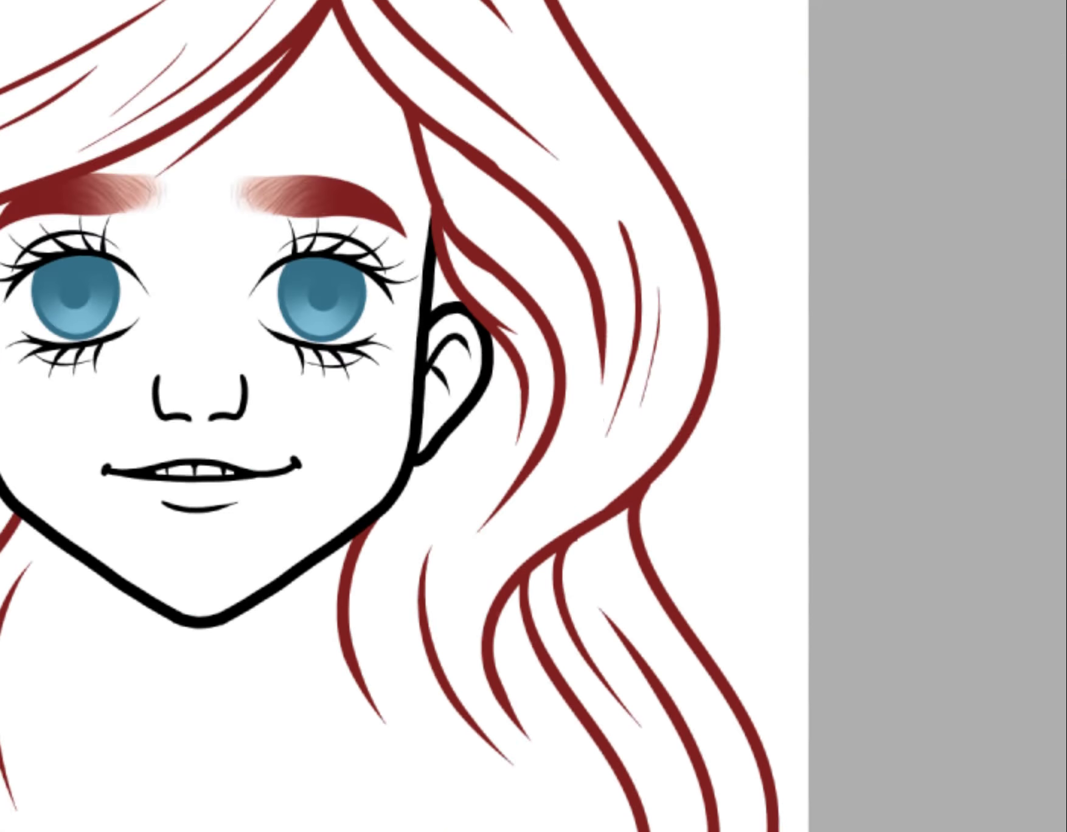
- Fill the gap above the right ear in dark red and add thin strands below that ear and through the right hair
{"action": "left_click_drag", "start_coordinate": [434, 252], "coordinate": [448, 295]}
{"action": "left_click_drag", "start_coordinate": [390, 649], "coordinate": [412, 472]}
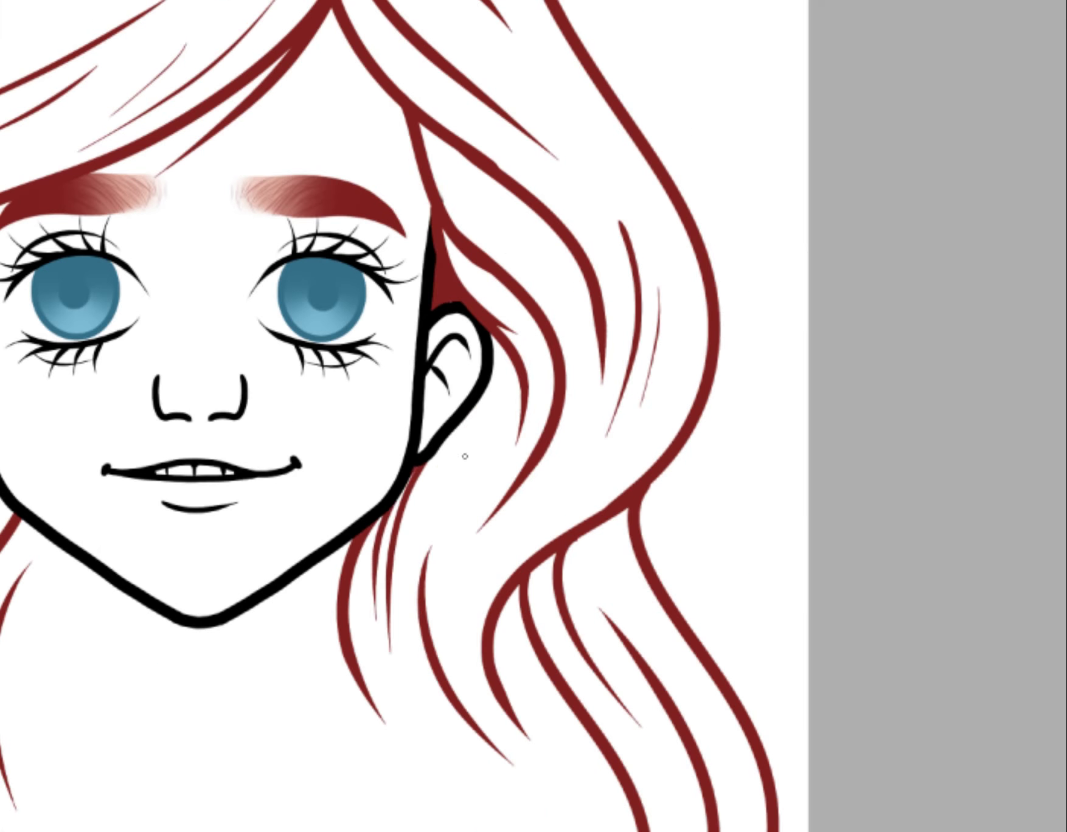
{"action": "left_click_drag", "start_coordinate": [380, 137], "coordinate": [553, 307]}
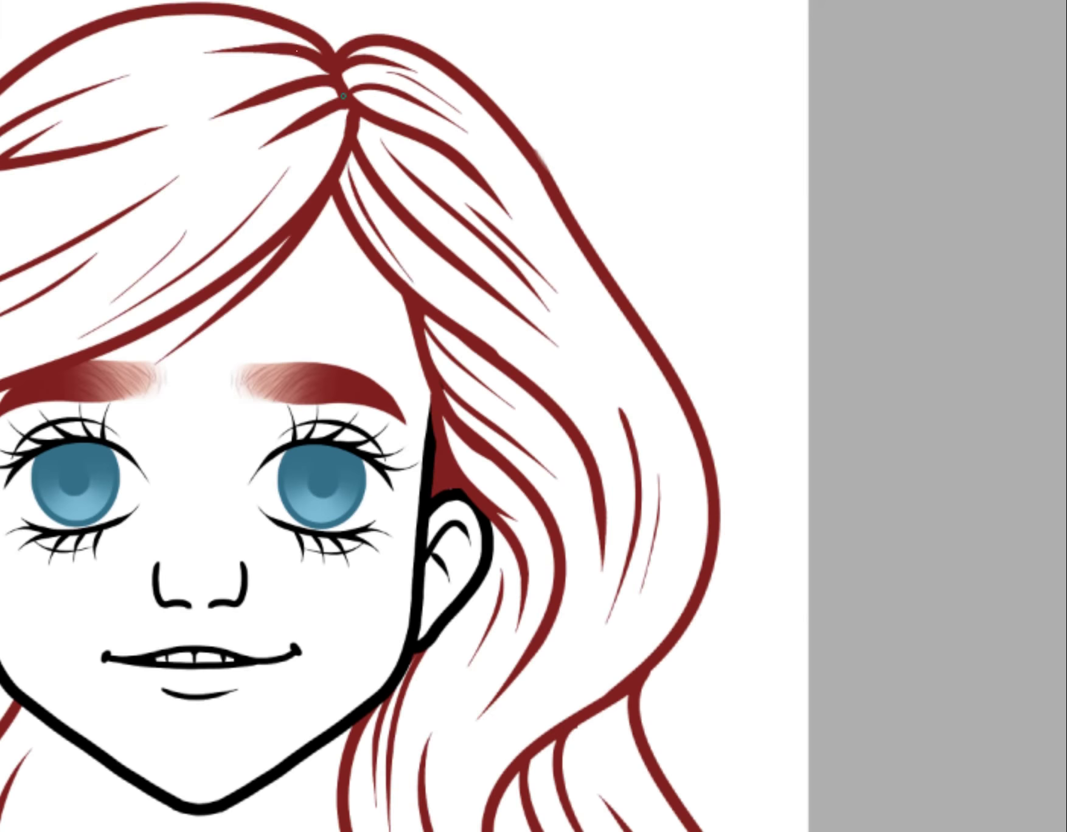
- Add fine flyaway hairs at the parting and hairline, and a thin strand along the right outer lock
{"action": "left_click_drag", "start_coordinate": [615, 644], "coordinate": [365, 499]}
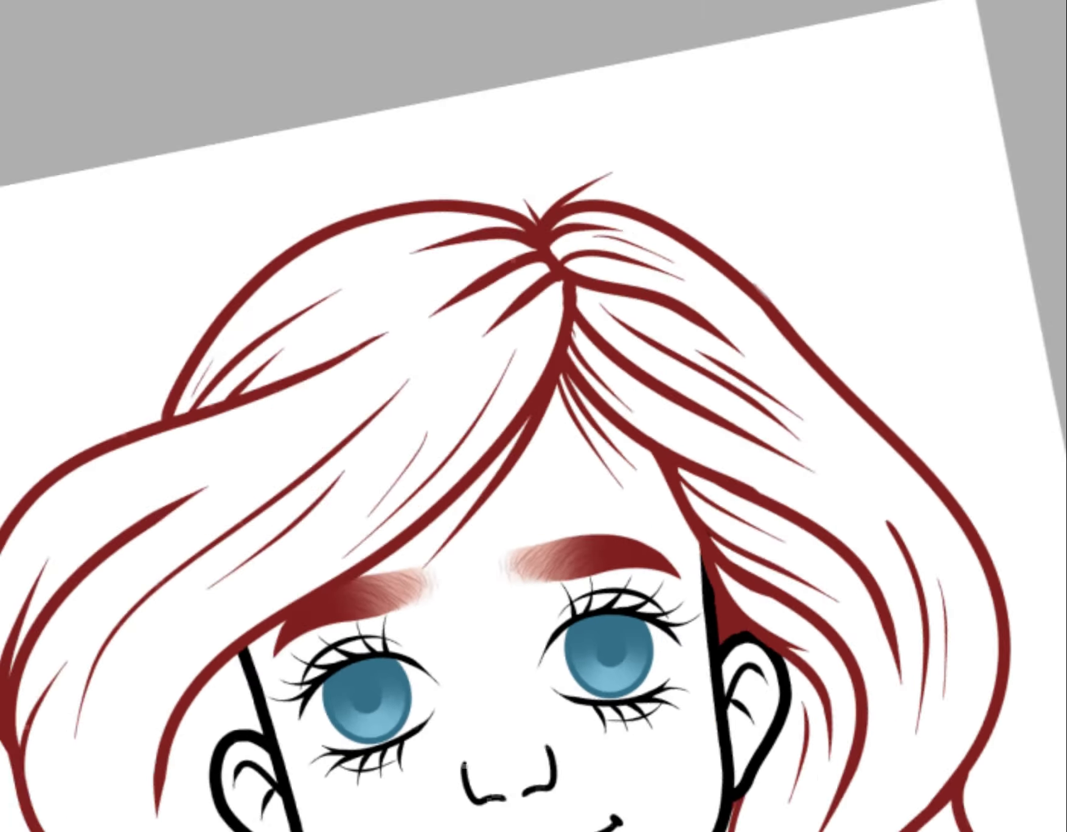
{"action": "scroll", "coordinate": [366, 498], "scroll_direction": "right", "scroll_amount": 10}
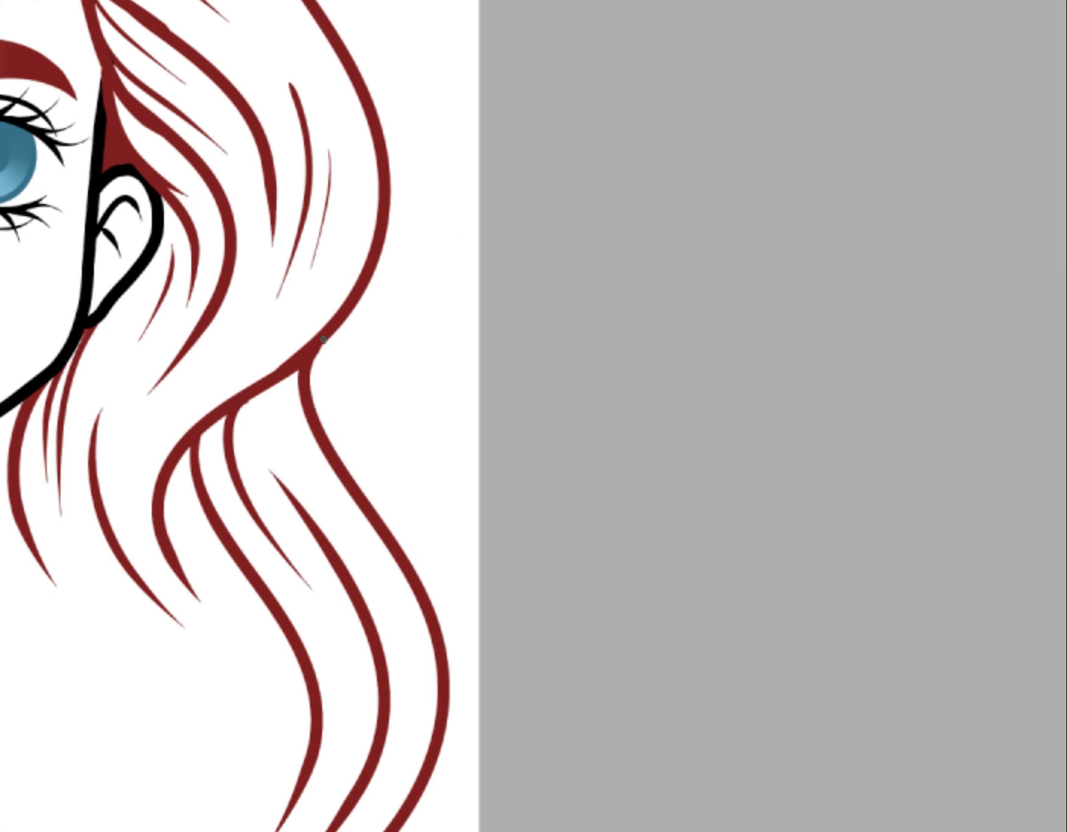
{"action": "scroll", "coordinate": [445, 616], "scroll_direction": "up", "scroll_amount": 4}
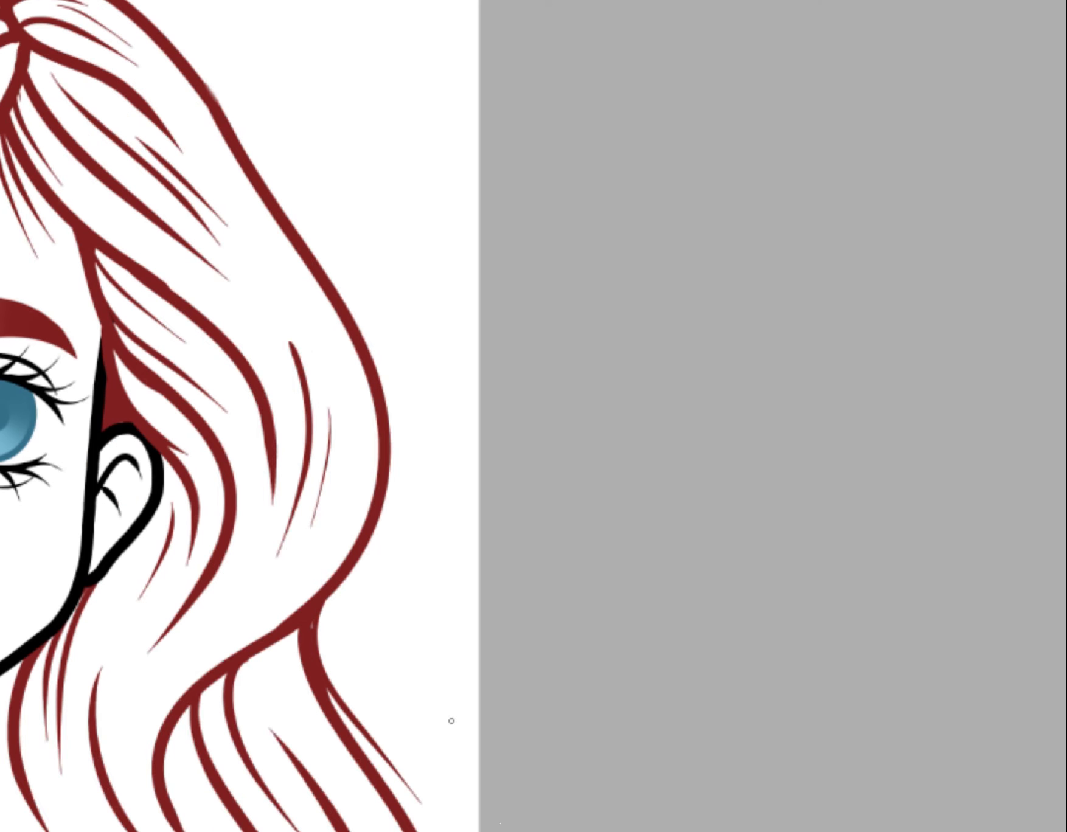
- Add thin flyaway strands along the upper right outline of the hair
{"action": "left_click_drag", "start_coordinate": [450, 715], "coordinate": [575, 831]}
{"action": "scroll", "coordinate": [533, 416], "scroll_direction": "left", "scroll_amount": 3}
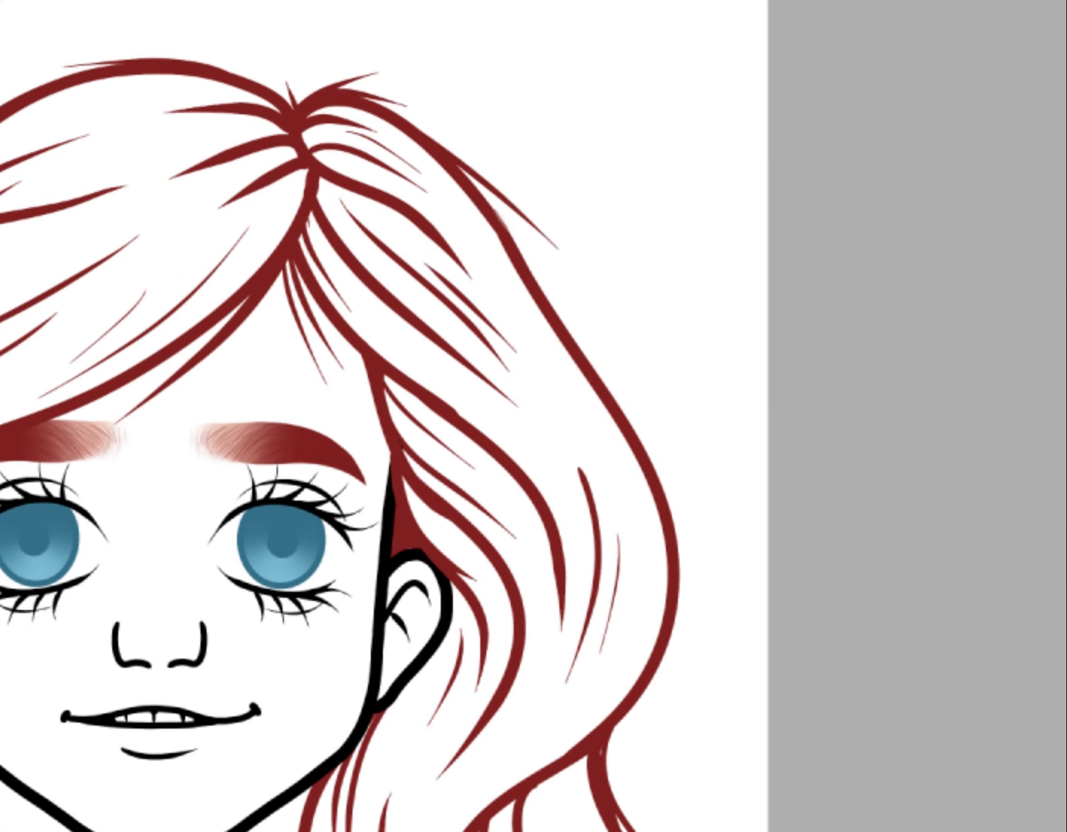
{"action": "key", "text": "m"}
{"action": "key", "text": "m"}
{"action": "key", "text": "2"}
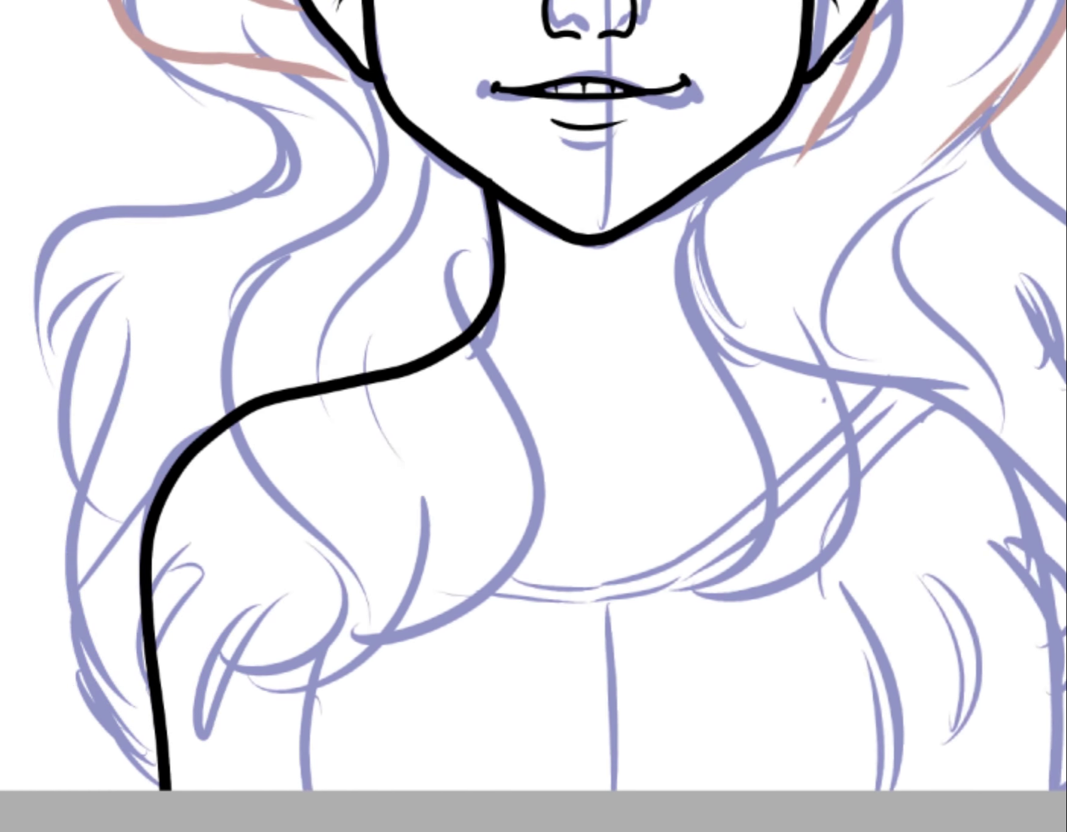
- Try a puffed outline for the left sleeve, undo it, and ink the left side of the bodice with a curved black line
{"action": "scroll", "coordinate": [505, 416], "scroll_direction": "left", "scroll_amount": 3}
{"action": "left_click_drag", "start_coordinate": [381, 393], "coordinate": [291, 785]}
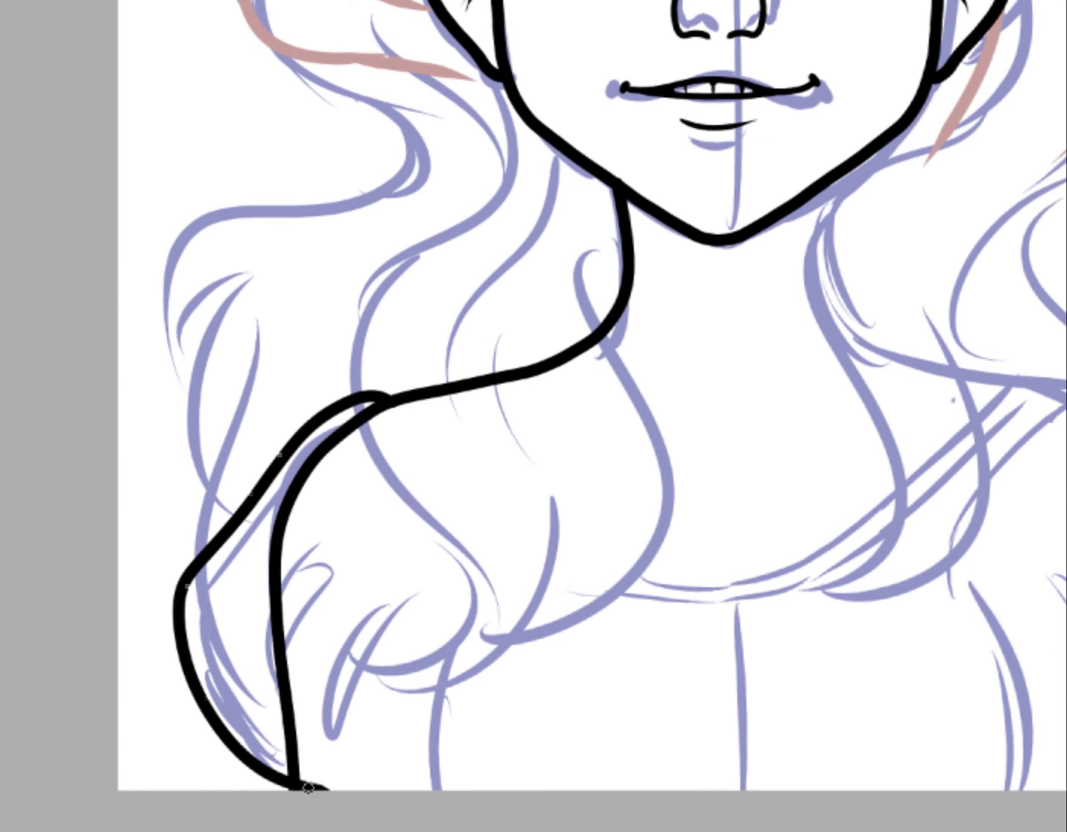
{"action": "key", "text": "ctrl+z"}
{"action": "left_click_drag", "start_coordinate": [494, 556], "coordinate": [446, 790]}
{"action": "scroll", "coordinate": [489, 431], "scroll_direction": "right", "scroll_amount": 3}
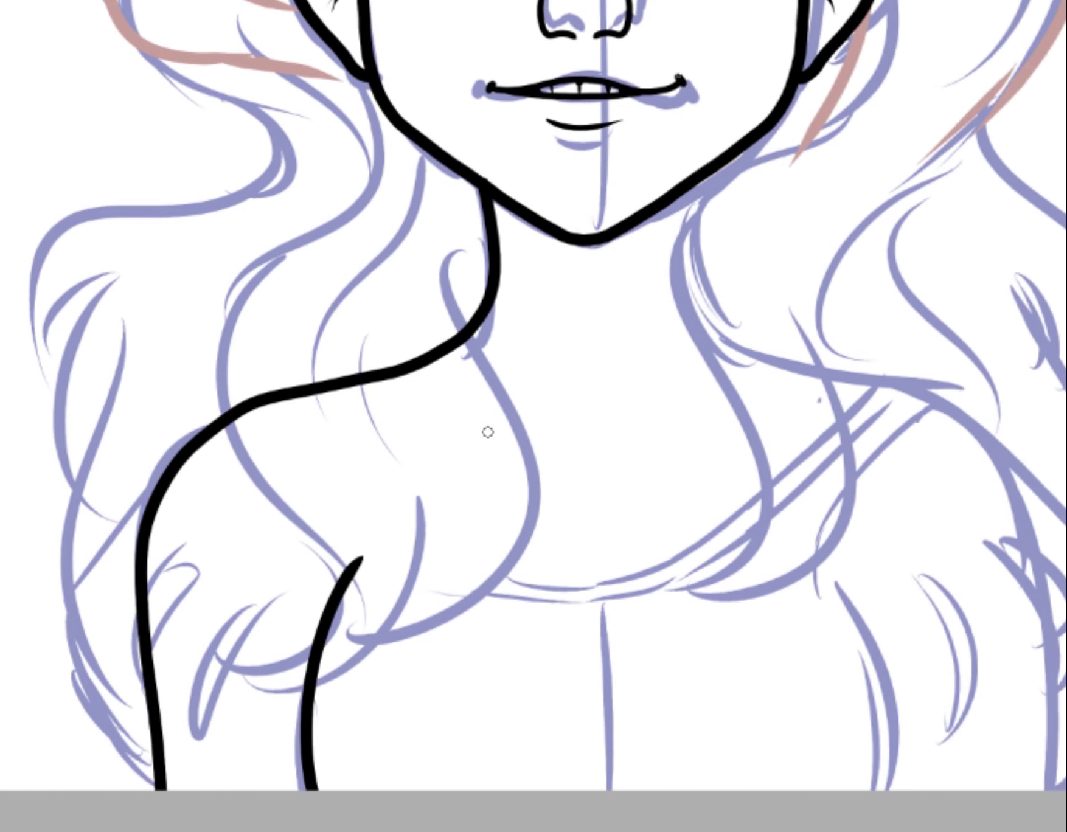
- Ink a wide puffed outline for the left sleeve, removing the old arm line and the trial armhole curve
{"action": "scroll", "coordinate": [382, 393], "scroll_direction": "left", "scroll_amount": 3}
{"action": "mouse_move", "coordinate": [363, 403]}
{"action": "left_mouse_down"}
{"action": "mouse_move", "coordinate": [231, 790]}
{"action": "mouse_move", "coordinate": [459, 555]}
{"action": "left_mouse_up"}
{"action": "key", "text": "ctrl+z"}
{"action": "left_click_drag", "start_coordinate": [405, 398], "coordinate": [471, 576]}
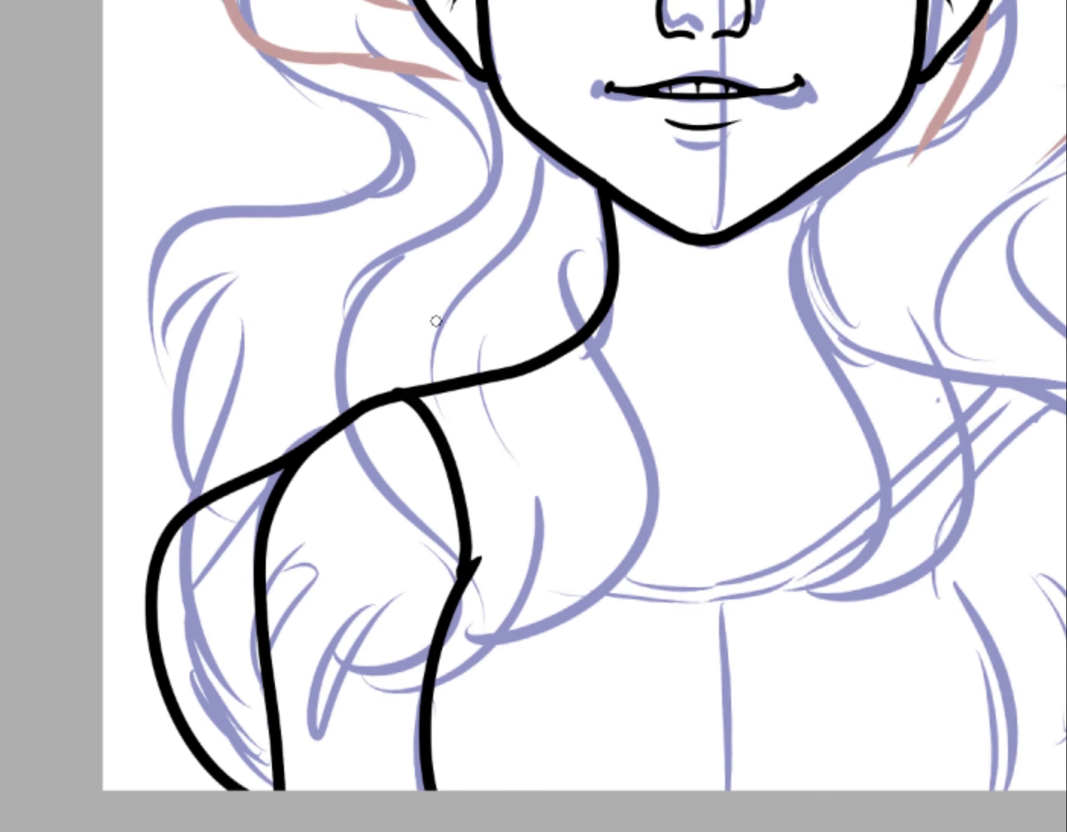
{"action": "key", "text": "ctrl+z"}
{"action": "key", "text": "ctrl+z"}
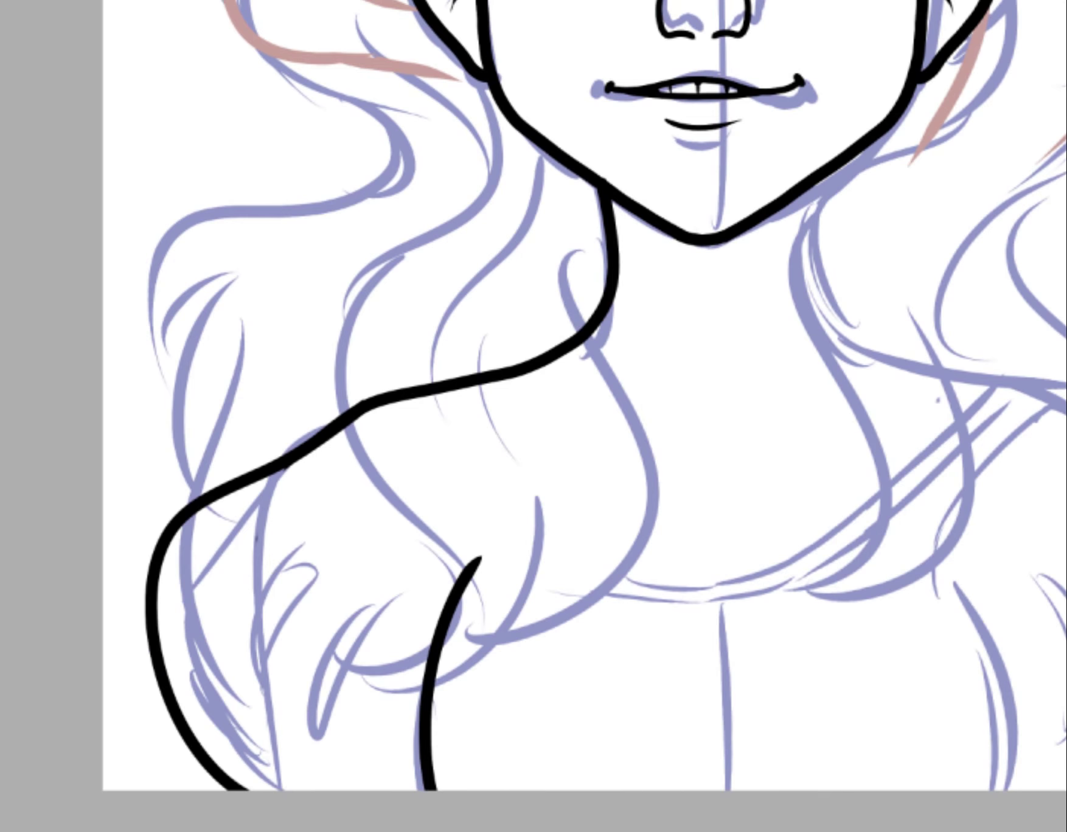
- Copy the inked left neck, shoulder, sleeve and bodice lines and place the mirrored copy on the right side of the body
{"action": "key", "text": "ctrl+minus"}
{"action": "left_click_drag", "start_coordinate": [212, 124], "coordinate": [719, 695]}
{"action": "key", "text": "ctrl+c"}
{"action": "key", "text": "ctrl+v"}
{"action": "scroll", "coordinate": [231, 160], "scroll_direction": "right", "scroll_amount": 5}
{"action": "left_click_drag", "start_coordinate": [231, 159], "coordinate": [769, 514]}
{"action": "key", "text": "ctrl+d"}
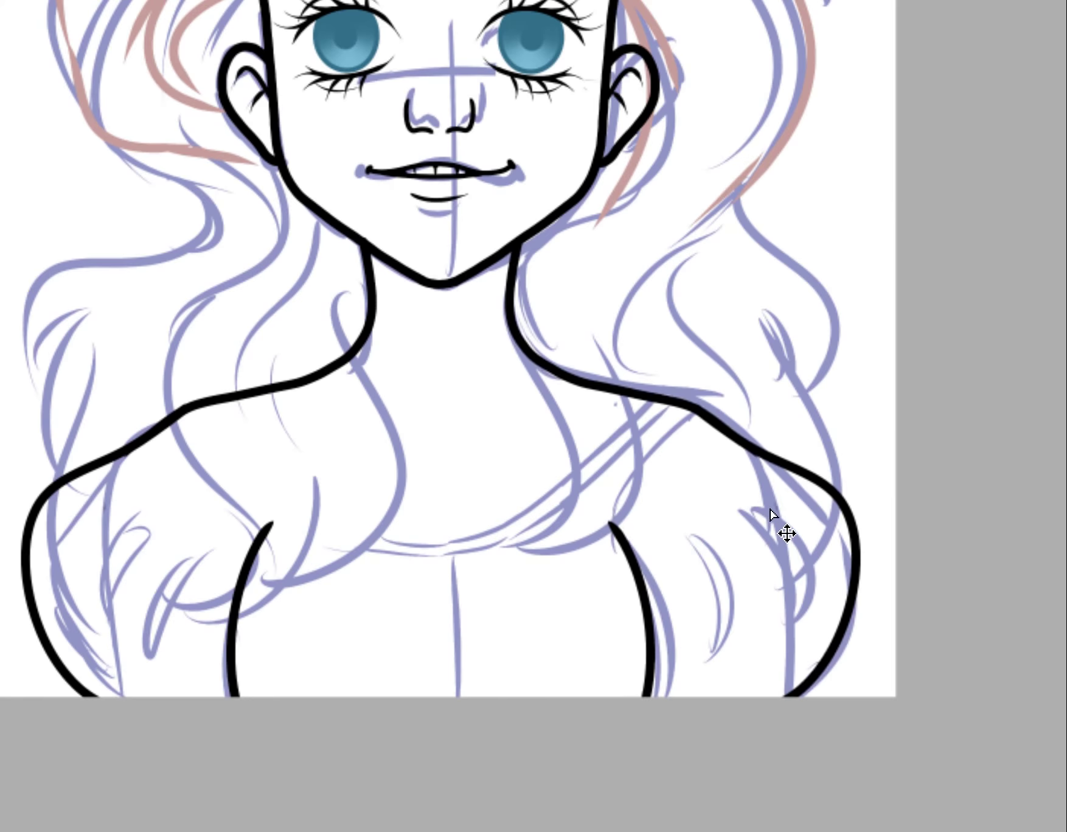
- Ink a curved black neckline from shoulder to shoulder and short crease lines at both underarms
{"action": "key", "text": "ctrl+0"}
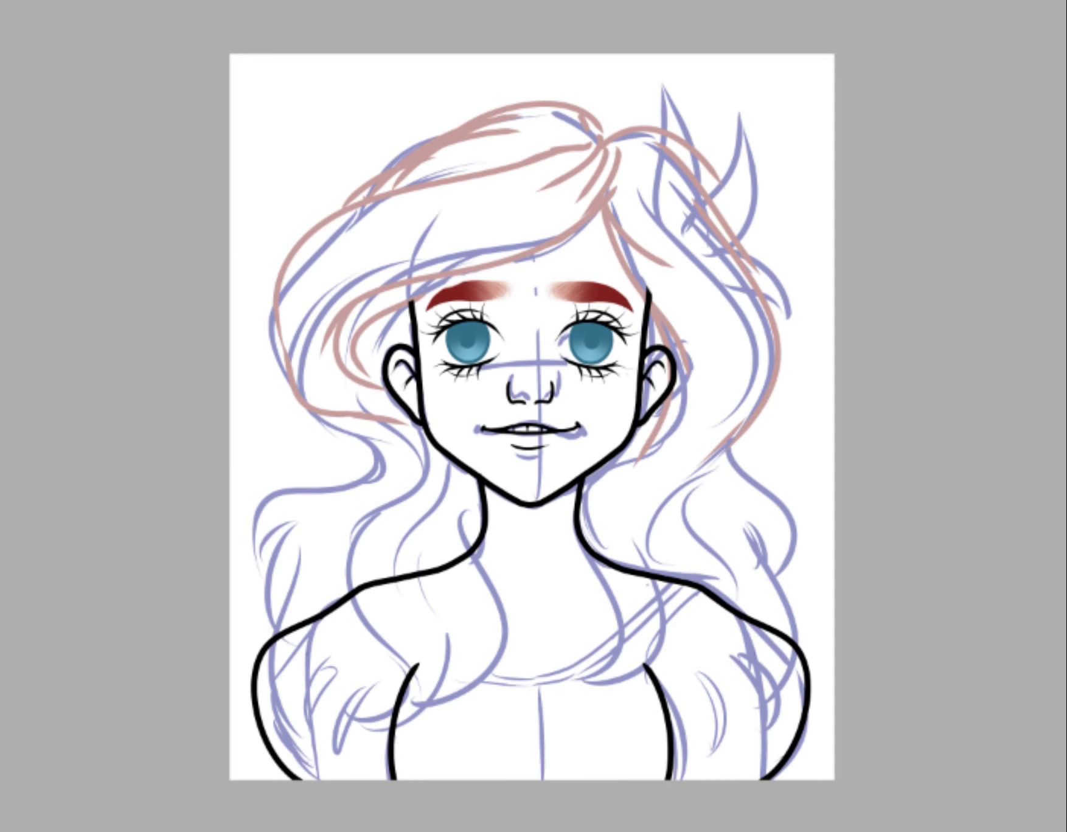
{"action": "key", "text": "ctrl+plus"}
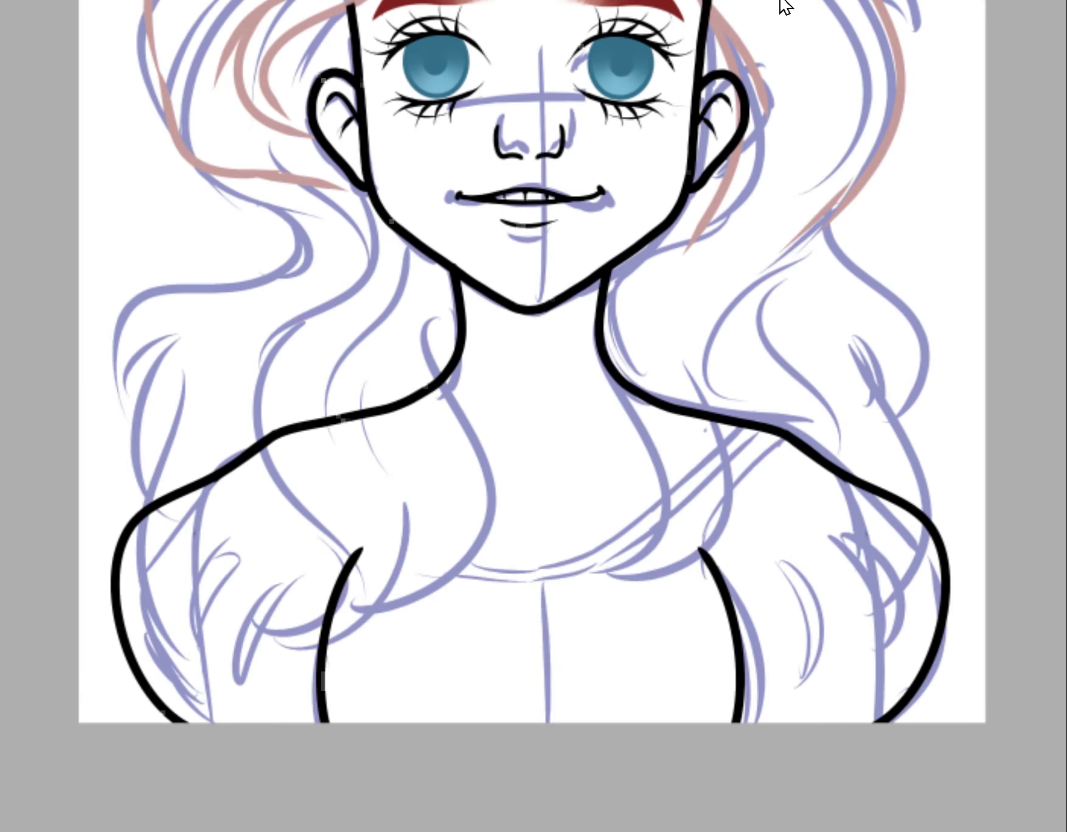
{"action": "key", "text": "ctrl+minus"}
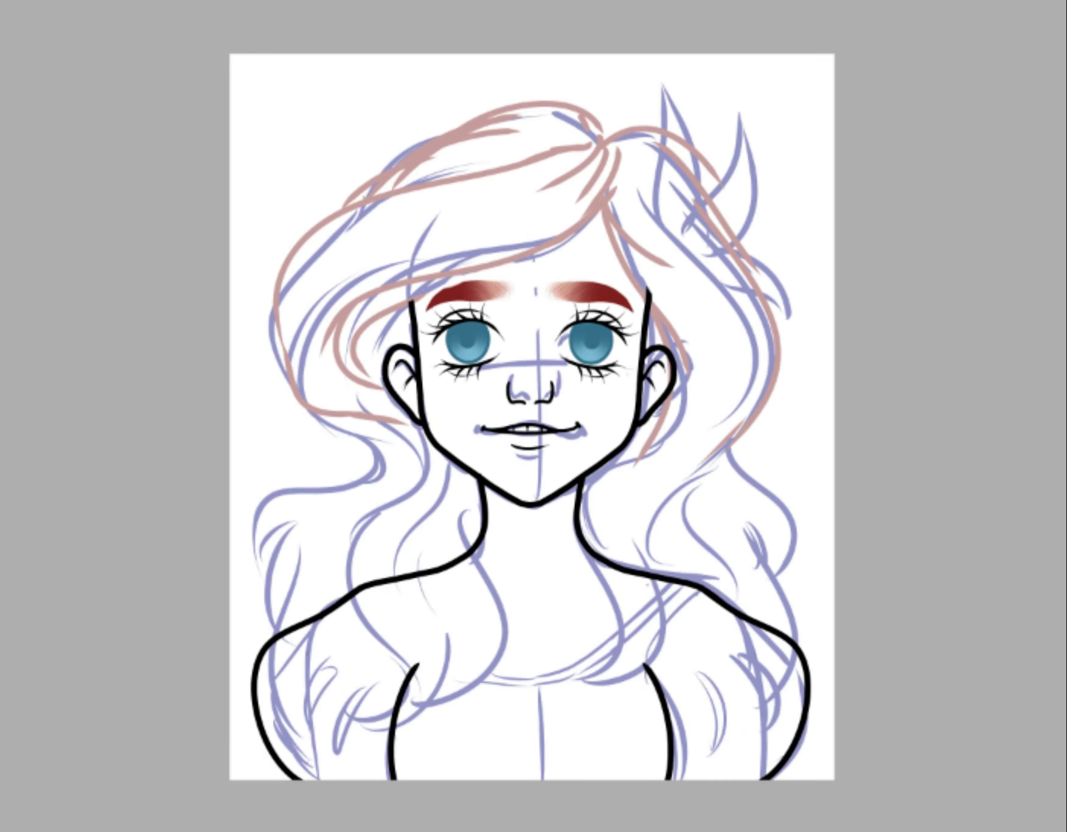
{"action": "key", "text": "4"}
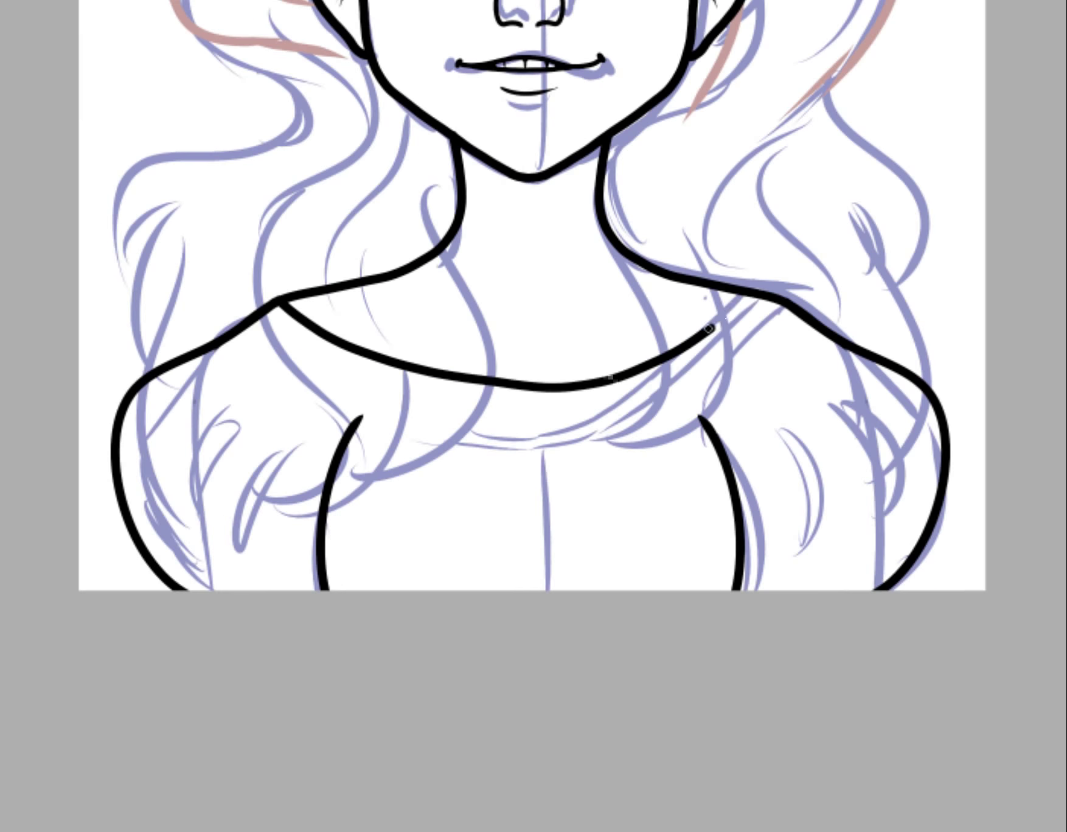
{"action": "mouse_move", "coordinate": [709, 329]}
{"action": "left_mouse_down"}
{"action": "mouse_move", "coordinate": [701, 371]}
{"action": "mouse_move", "coordinate": [787, 301]}
{"action": "left_mouse_up"}
{"action": "scroll", "coordinate": [576, 16], "scroll_direction": "down", "scroll_amount": 5}
{"action": "scroll", "coordinate": [507, 357], "scroll_direction": "up", "scroll_amount": 6}
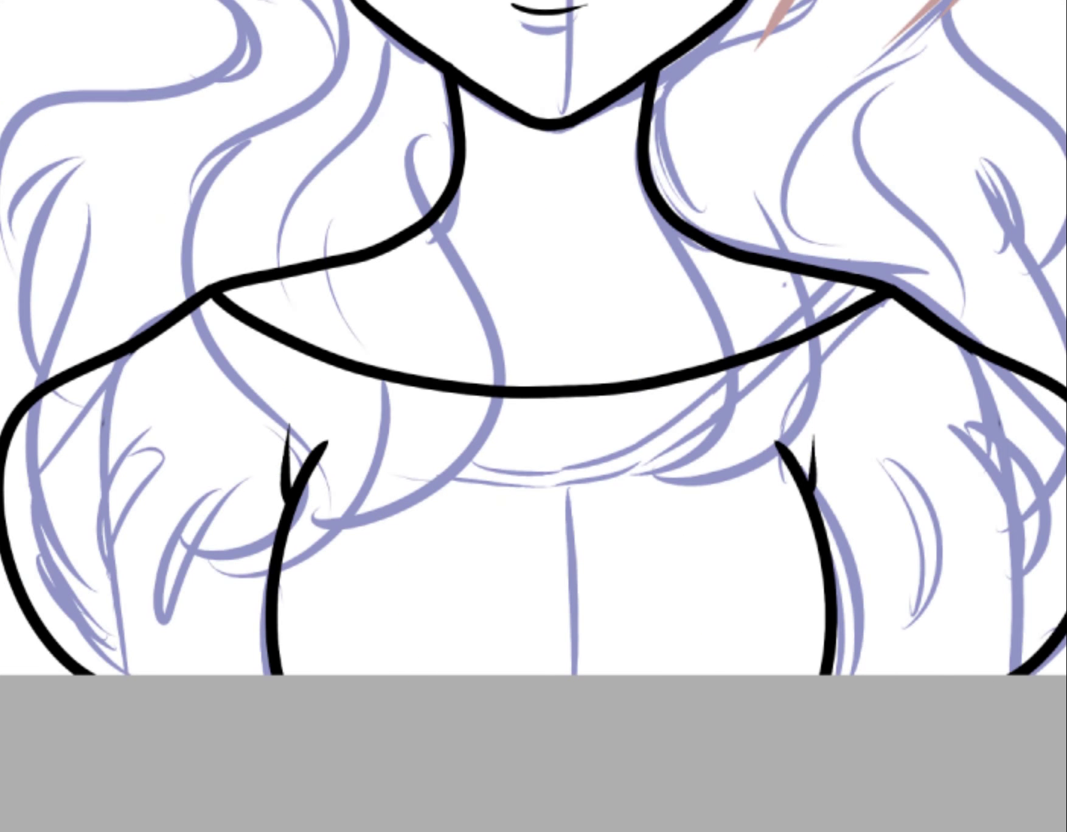
- Draw a pale pink centre line down the bodice and try a pink fold line on the left sleeve
{"action": "scroll", "coordinate": [533, 416], "scroll_direction": "left", "scroll_amount": 10}
{"action": "left_click_drag", "start_coordinate": [529, 310], "coordinate": [357, 611]}
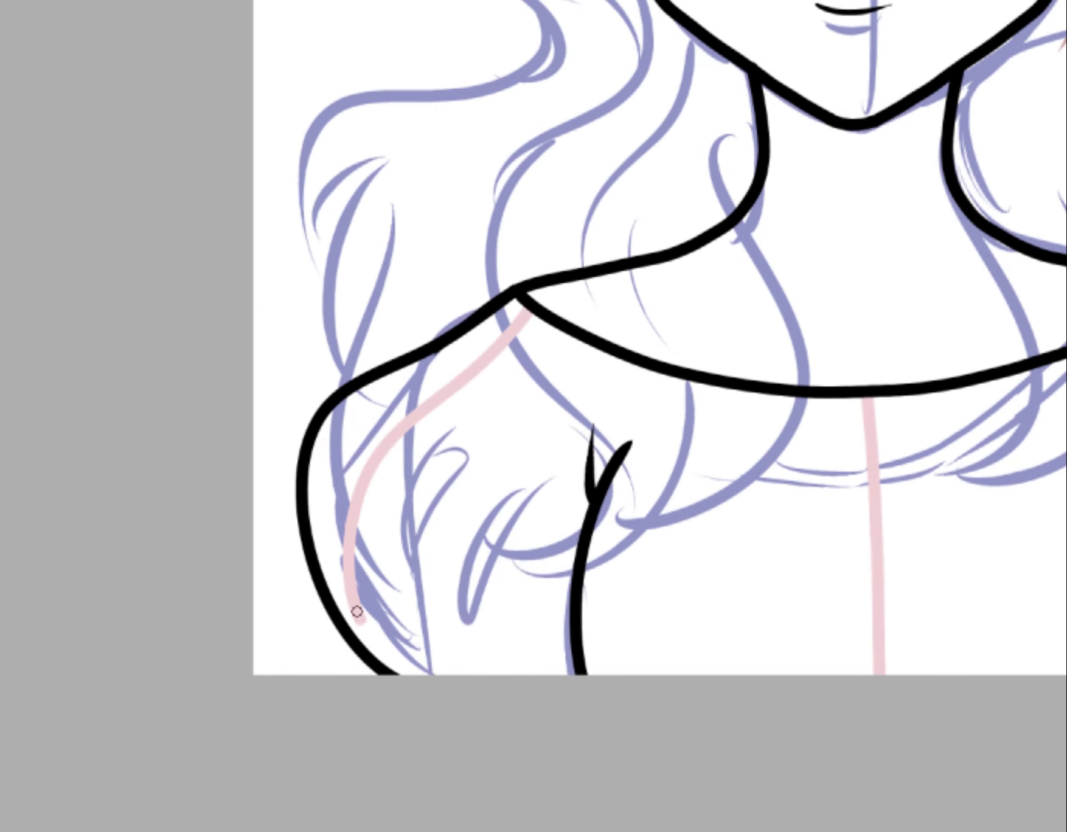
{"action": "key", "text": "ctrl+z"}
{"action": "key", "text": "ctrl+z"}
{"action": "scroll", "coordinate": [533, 416], "scroll_direction": "right", "scroll_amount": 10}
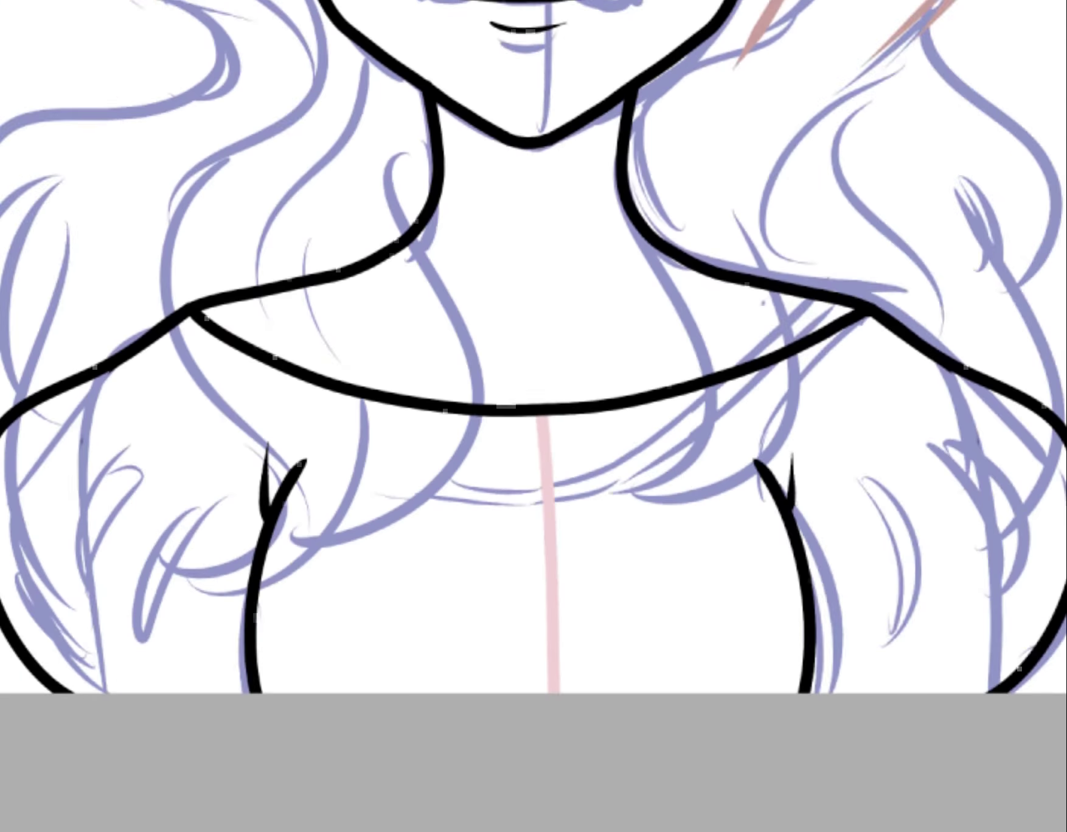
{"action": "scroll", "coordinate": [533, 416], "scroll_direction": "up", "scroll_amount": 3}
{"action": "left_click_drag", "start_coordinate": [419, 311], "coordinate": [563, 401]}
{"action": "key", "text": "ctrl+z"}
{"action": "scroll", "coordinate": [1033, 456], "scroll_direction": "down", "scroll_amount": 3}
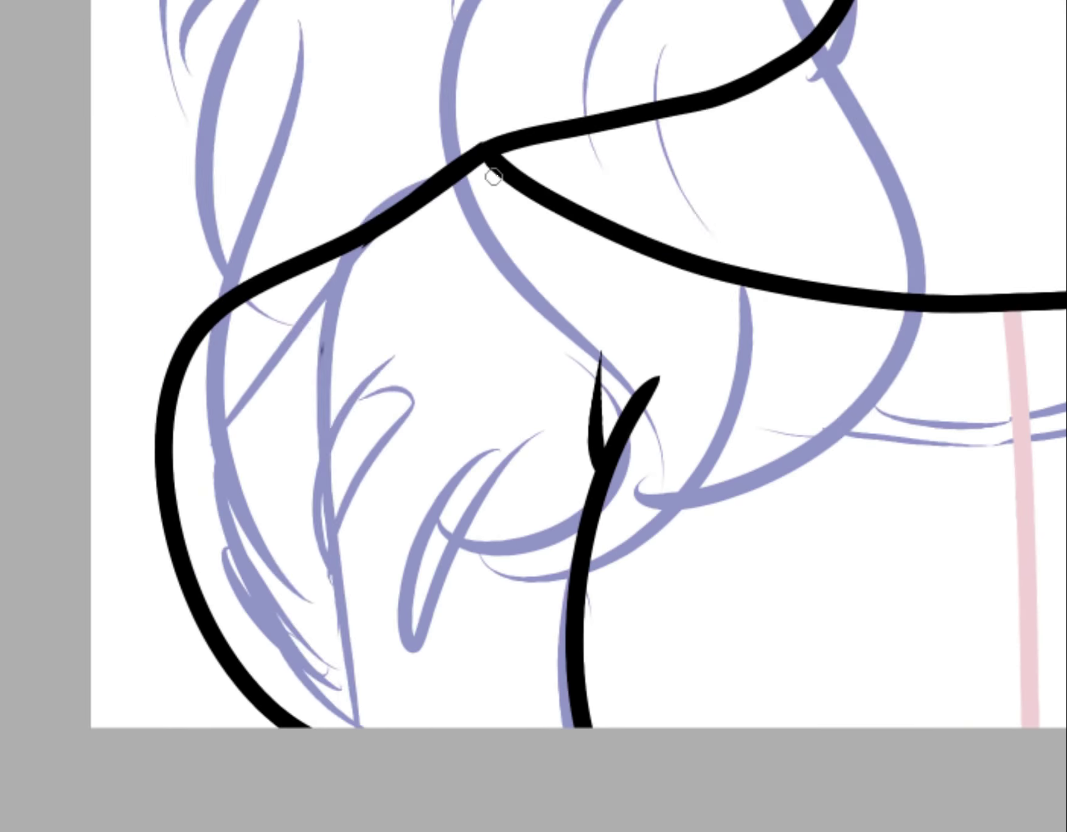
{"action": "scroll", "coordinate": [1044, 547], "scroll_direction": "up", "scroll_amount": 3}
{"action": "key", "text": "4"}
{"action": "key", "text": "4"}
{"action": "scroll", "coordinate": [761, 209], "scroll_direction": "down", "scroll_amount": 2}
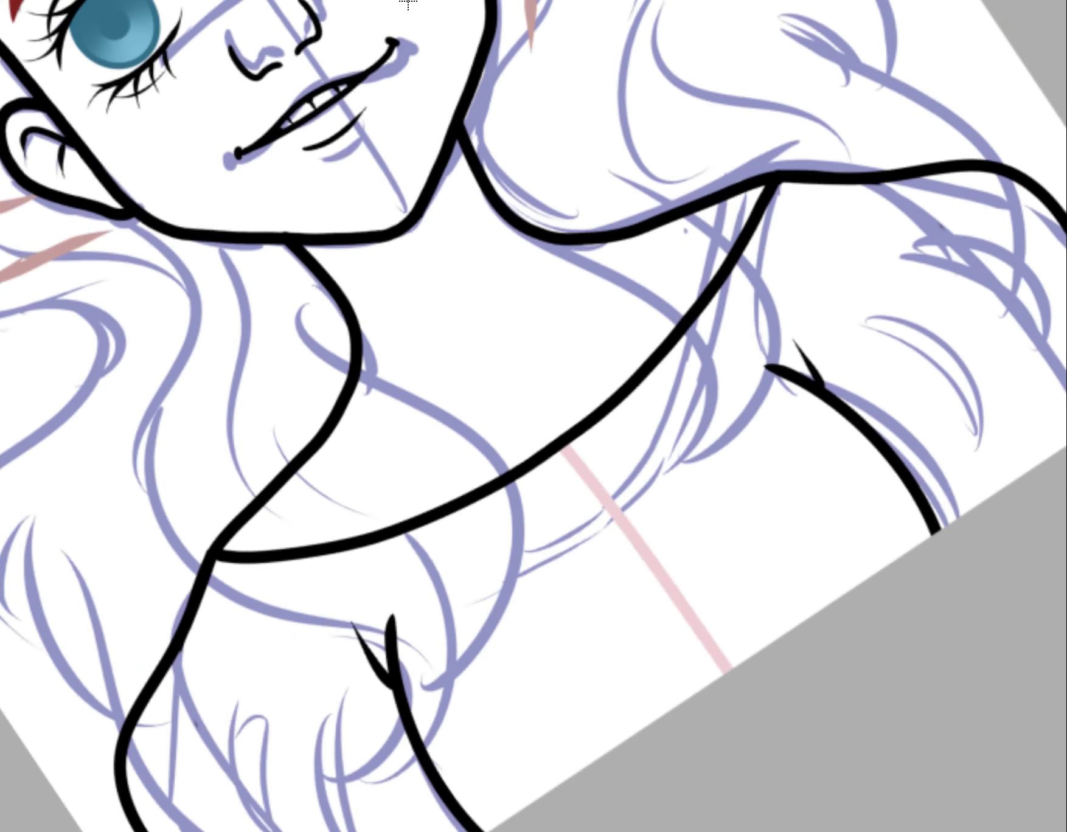
{"action": "key", "text": "5"}
- Duplicate the curved neckline and place the copy slightly below the original
{"action": "key", "text": "ctrl+r"}
{"action": "left_click_drag", "start_coordinate": [143, 238], "coordinate": [952, 488]}
{"action": "key", "text": "ctrl+c"}
{"action": "key", "text": "ctrl+v"}
{"action": "left_click_drag", "start_coordinate": [648, 468], "coordinate": [648, 504]}
- Enlarge the lower neckline copy and shift it up so both ends meet the shoulder lines
{"action": "key", "text": "ctrl+t"}
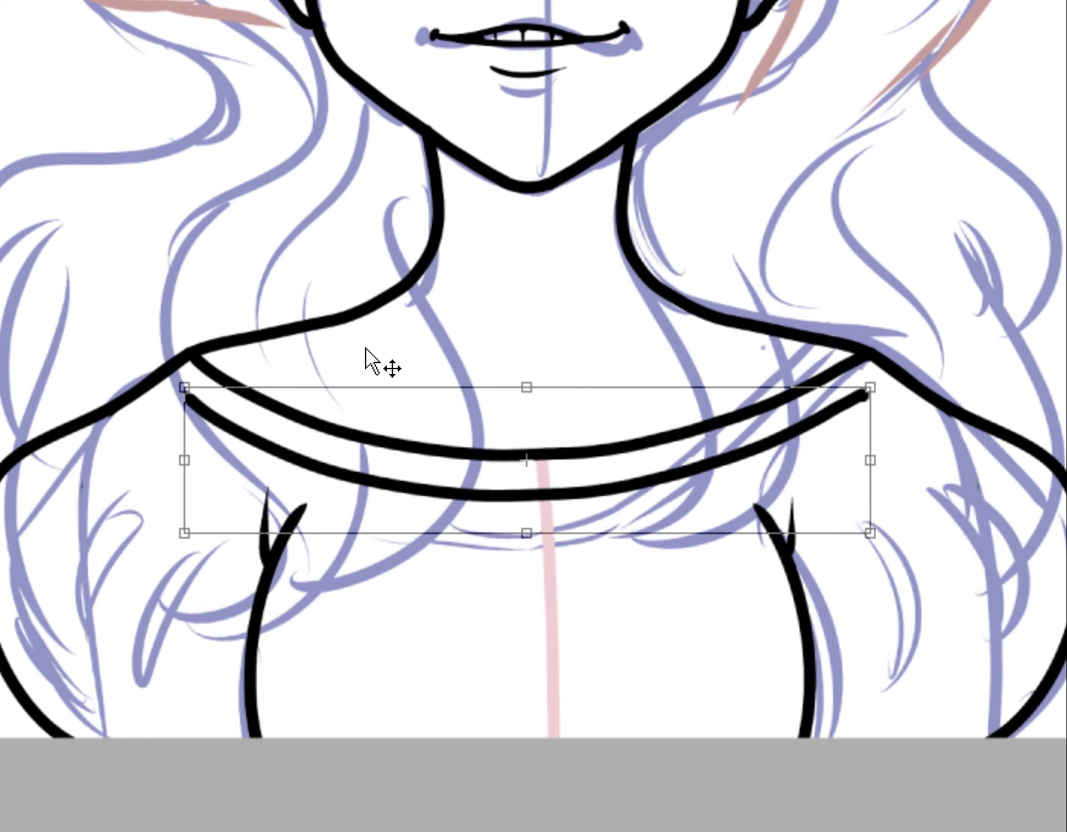
{"action": "left_click_drag", "start_coordinate": [869, 387], "coordinate": [894, 360]}
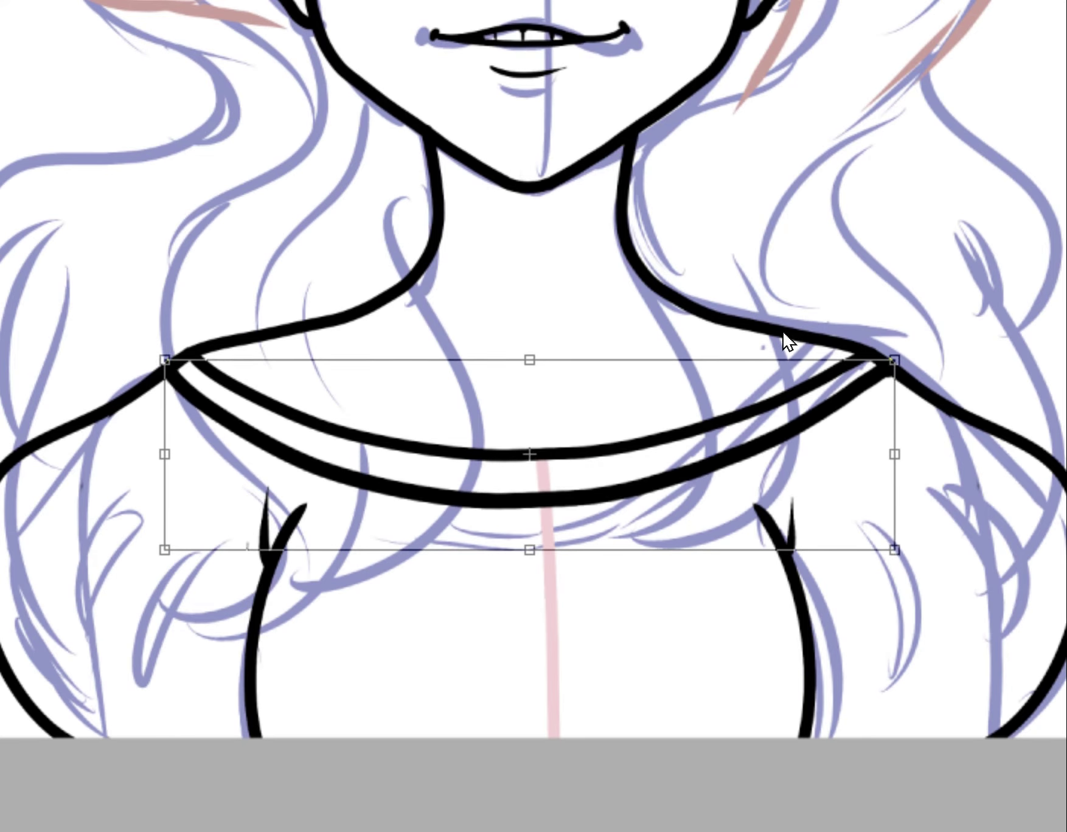
{"action": "left_click_drag", "start_coordinate": [655, 504], "coordinate": [655, 491]}
{"action": "key", "text": "Return"}
{"action": "key", "text": "2"}
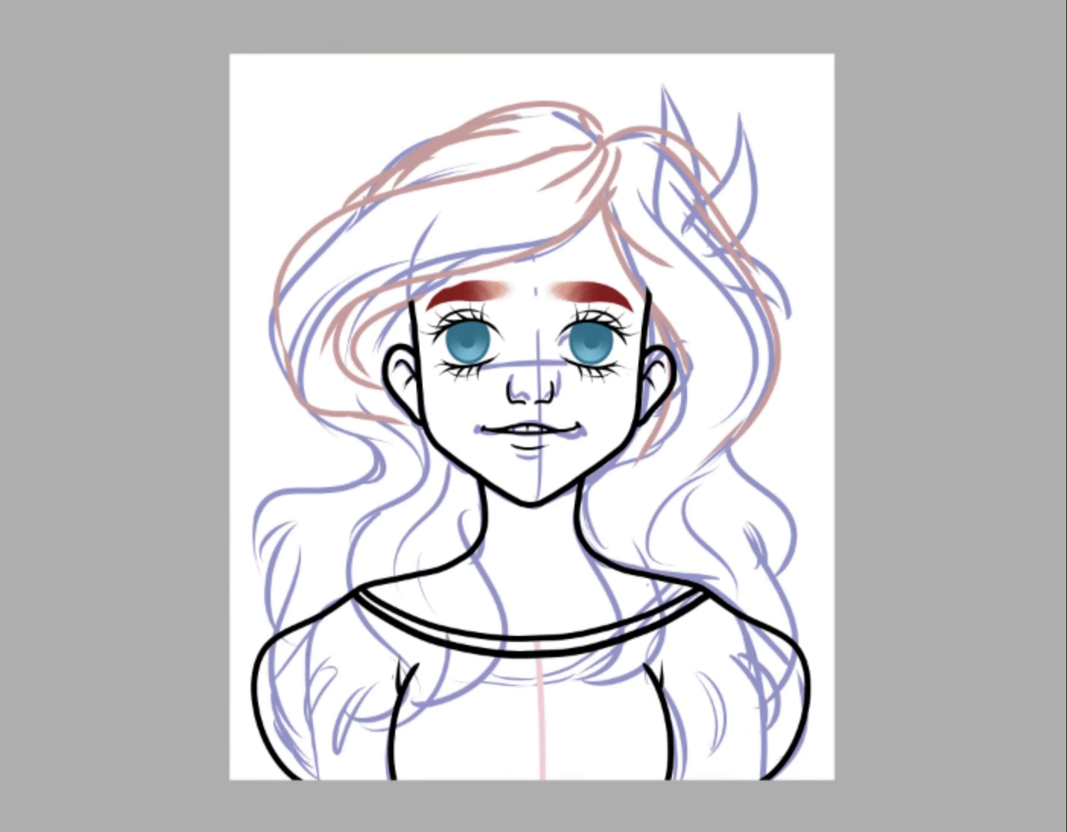
{"action": "key", "text": "m"}
{"action": "key", "text": "m"}
{"action": "scroll", "coordinate": [531, 304], "scroll_direction": "down", "scroll_amount": 3}
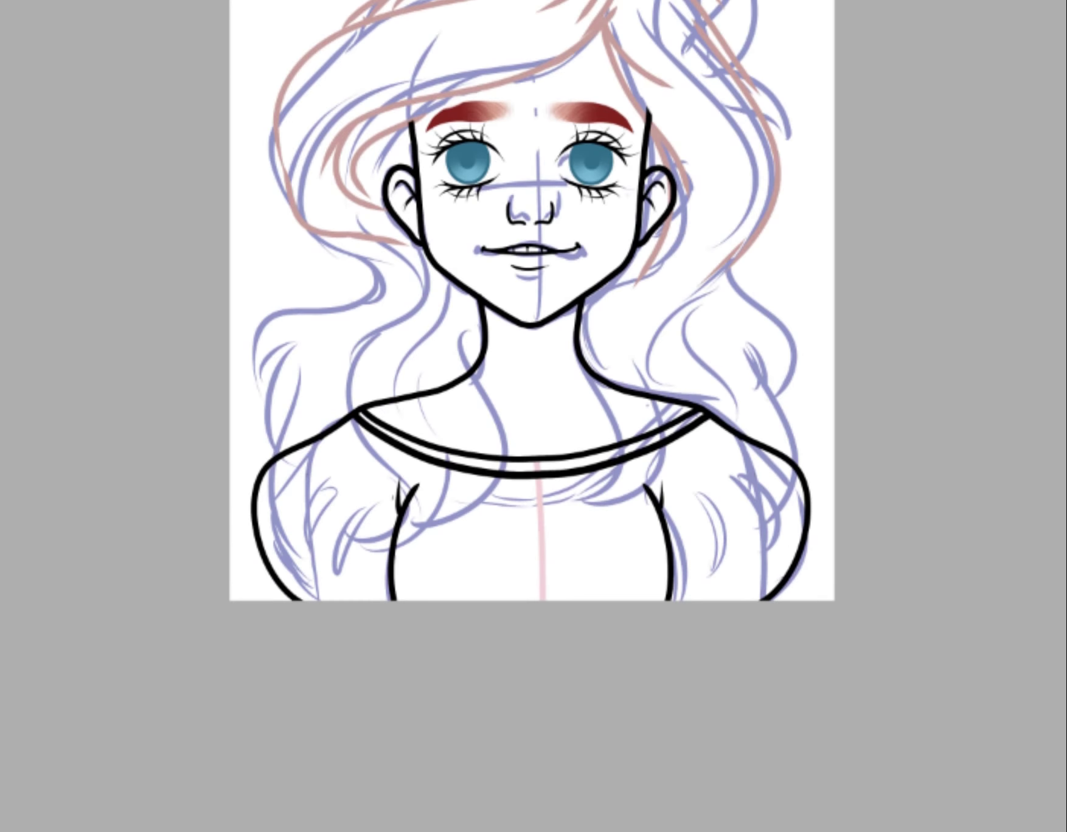
- Widen the neckline band so its ends sit further out on both shoulders and its two lines run closer together
{"action": "key", "text": "ctrl+plus"}
{"action": "left_click_drag", "start_coordinate": [831, 572], "coordinate": [809, 564]}
{"action": "left_click_drag", "start_coordinate": [257, 409], "coordinate": [248, 411]}
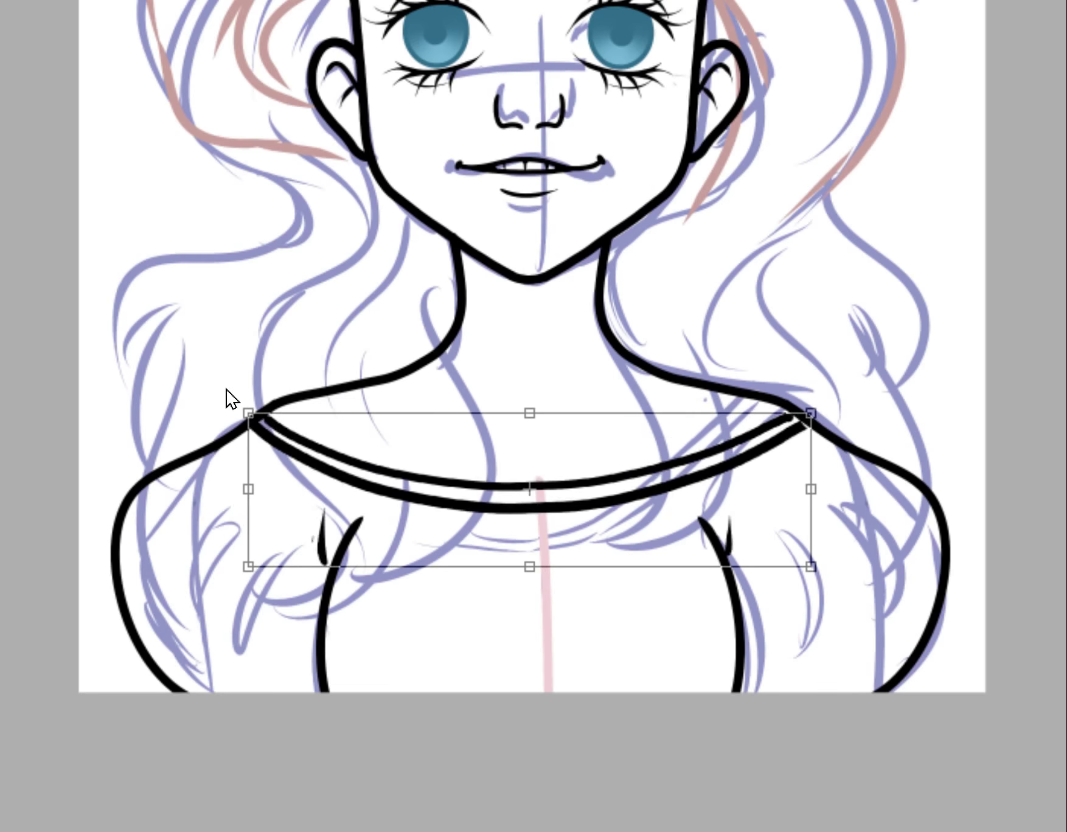
{"action": "scroll", "coordinate": [224, 401], "scroll_direction": "up", "scroll_amount": 2}
{"action": "scroll", "coordinate": [345, 453], "scroll_direction": "right", "scroll_amount": 3}
{"action": "left_click_drag", "start_coordinate": [52, 412], "coordinate": [42, 417]}
{"action": "key", "text": "Return"}
{"action": "key", "text": "2"}
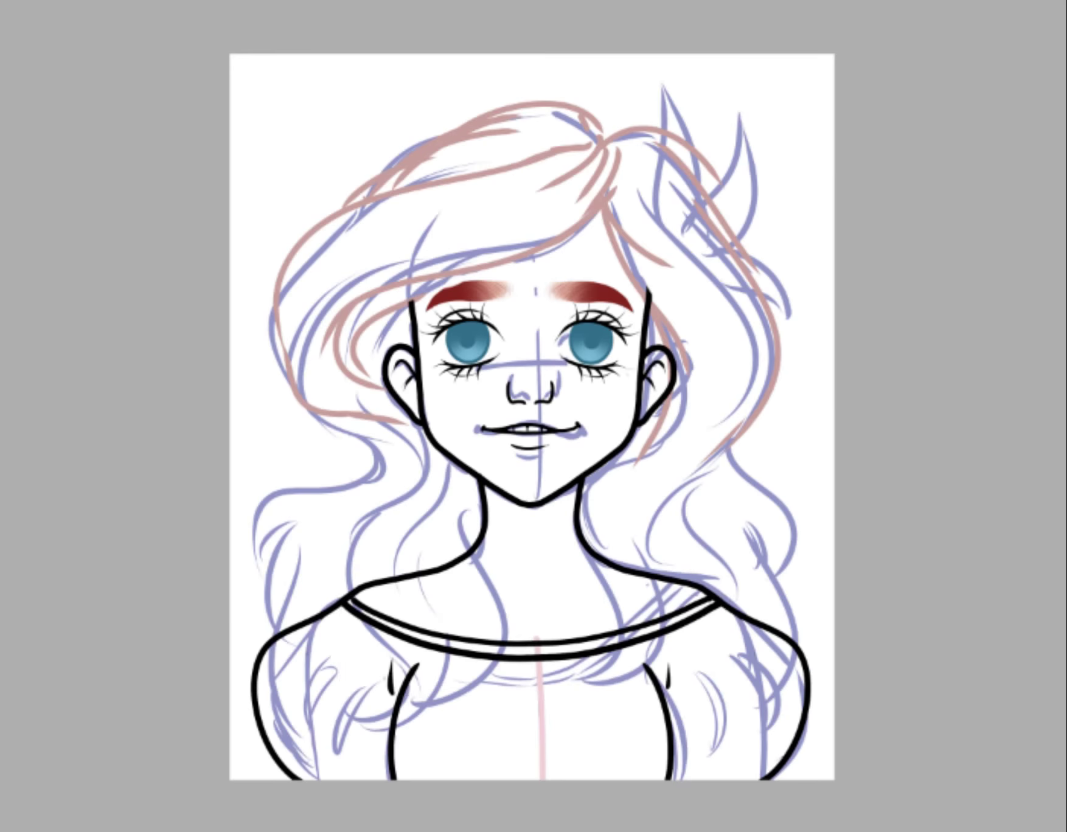
- Hide the sketch layers and draw a straight pale pink centre line on the bodice and curved folds on the left sleeve
{"action": "scroll", "coordinate": [288, 377], "scroll_direction": "down", "scroll_amount": 5}
{"action": "key", "text": "ctrl+plus"}
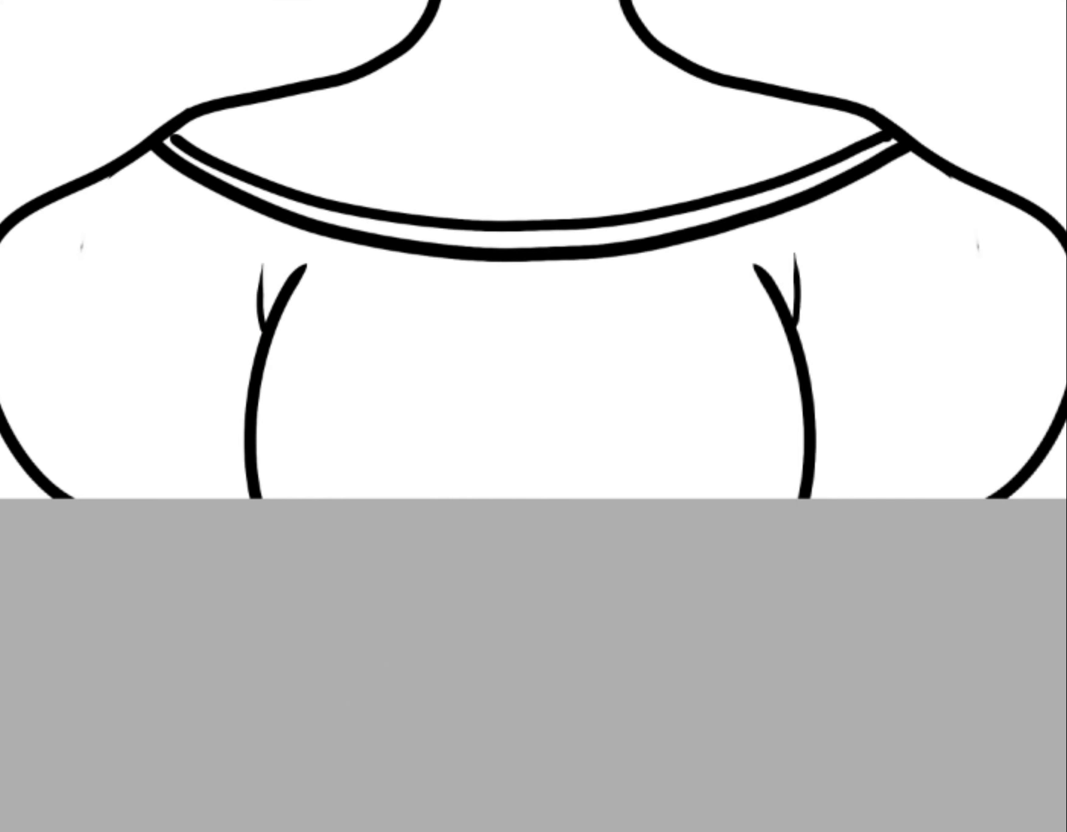
{"action": "left_click_drag", "start_coordinate": [539, 261], "coordinate": [538, 498]}
{"action": "scroll", "coordinate": [539, 365], "scroll_direction": "left", "scroll_amount": 5}
{"action": "left_click_drag", "start_coordinate": [361, 210], "coordinate": [257, 489]}
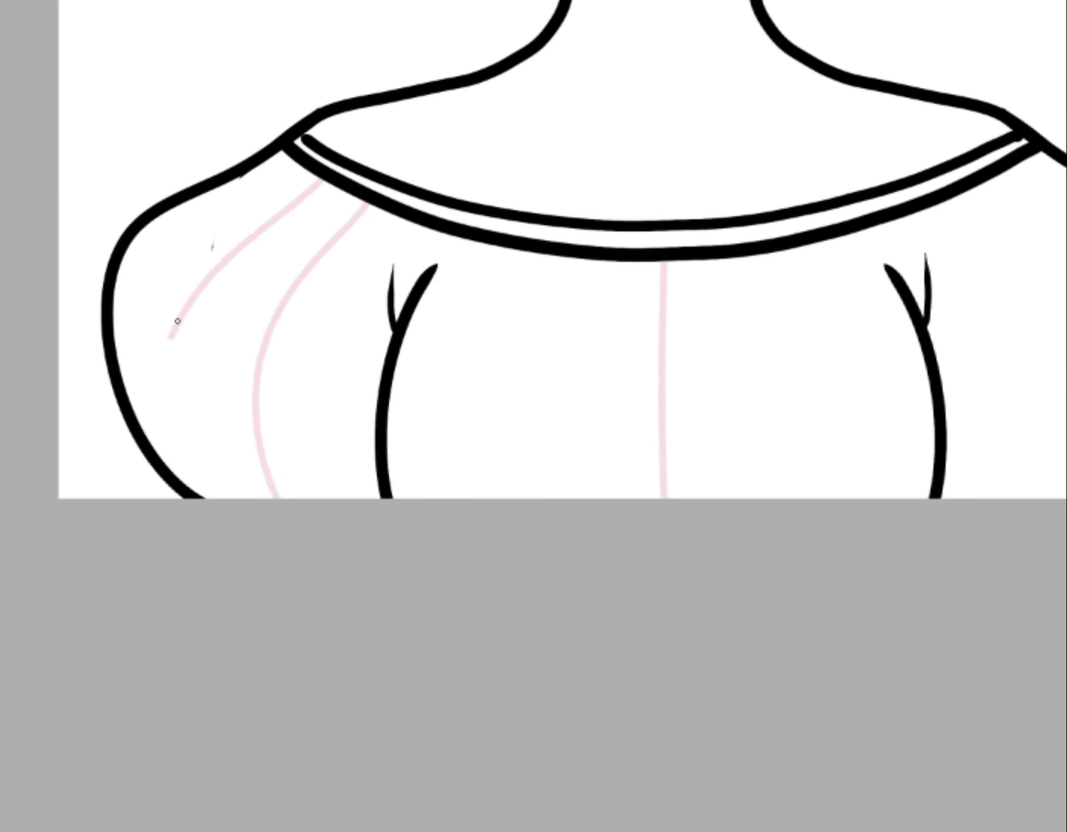
{"action": "scroll", "coordinate": [365, 304], "scroll_direction": "left", "scroll_amount": 4}
- Draw two curved pale pink fold lines from the neckline down the right sleeve
{"action": "scroll", "coordinate": [533, 250], "scroll_direction": "right", "scroll_amount": 7}
{"action": "mouse_move", "coordinate": [539, 224]}
{"action": "left_mouse_down"}
{"action": "mouse_move", "coordinate": [518, 437]}
{"action": "mouse_move", "coordinate": [578, 395]}
{"action": "left_mouse_up"}
{"action": "scroll", "coordinate": [534, 249], "scroll_direction": "right", "scroll_amount": 2}
{"action": "left_click_drag", "start_coordinate": [608, 192], "coordinate": [669, 496]}
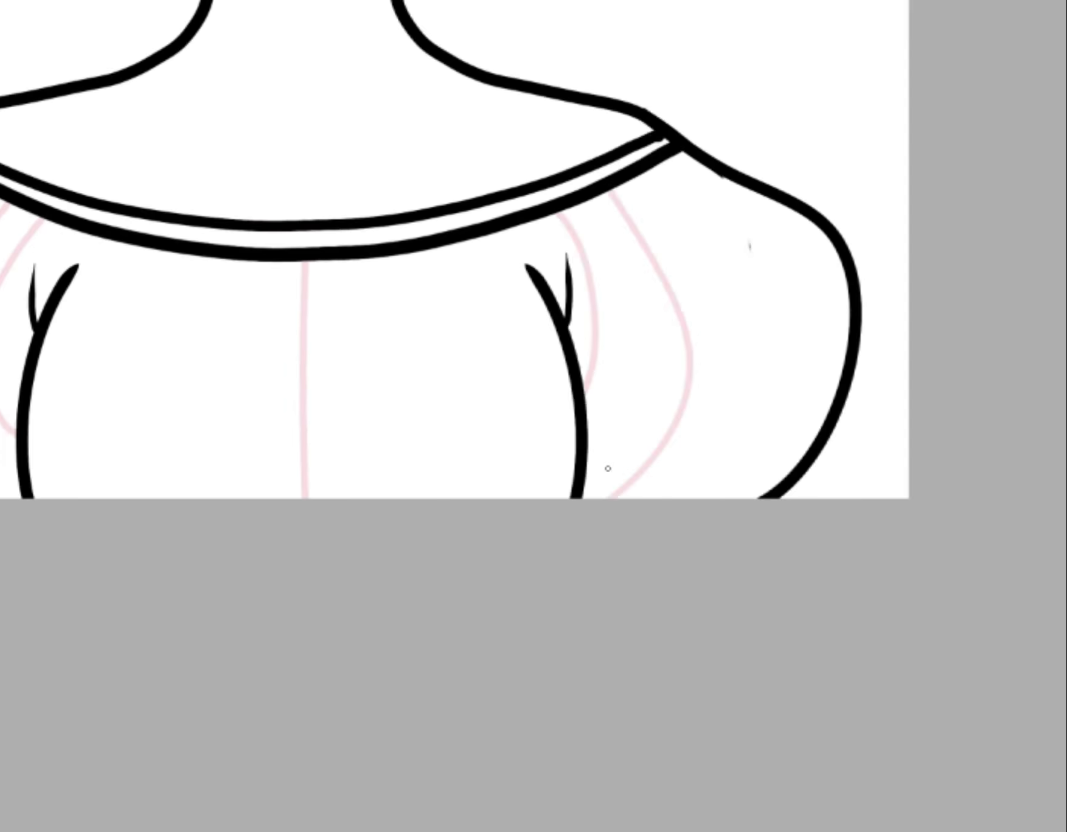
- Add the remaining pale pink folds fanning out from the neckline across both puffed sleeves
{"action": "scroll", "coordinate": [533, 249], "scroll_direction": "left", "scroll_amount": 8}
{"action": "left_click_drag", "start_coordinate": [408, 162], "coordinate": [224, 431]}
{"action": "scroll", "coordinate": [533, 249], "scroll_direction": "right", "scroll_amount": 7}
{"action": "scroll", "coordinate": [533, 250], "scroll_direction": "left", "scroll_amount": 9}
{"action": "key", "text": "ctrl+minus"}
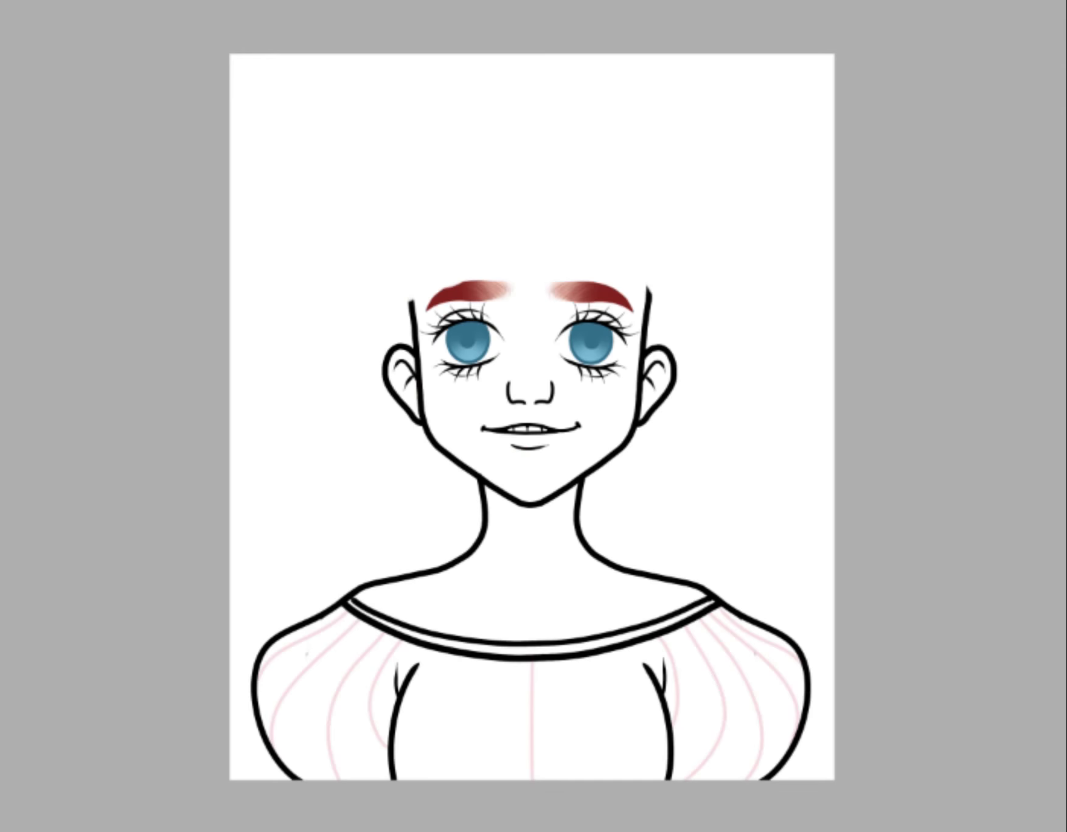
- Outline a curved shadow across the neck below the chin and fill it with black
{"action": "scroll", "coordinate": [533, 365], "scroll_direction": "down", "scroll_amount": 3}
{"action": "key", "text": "ctrl+plus"}
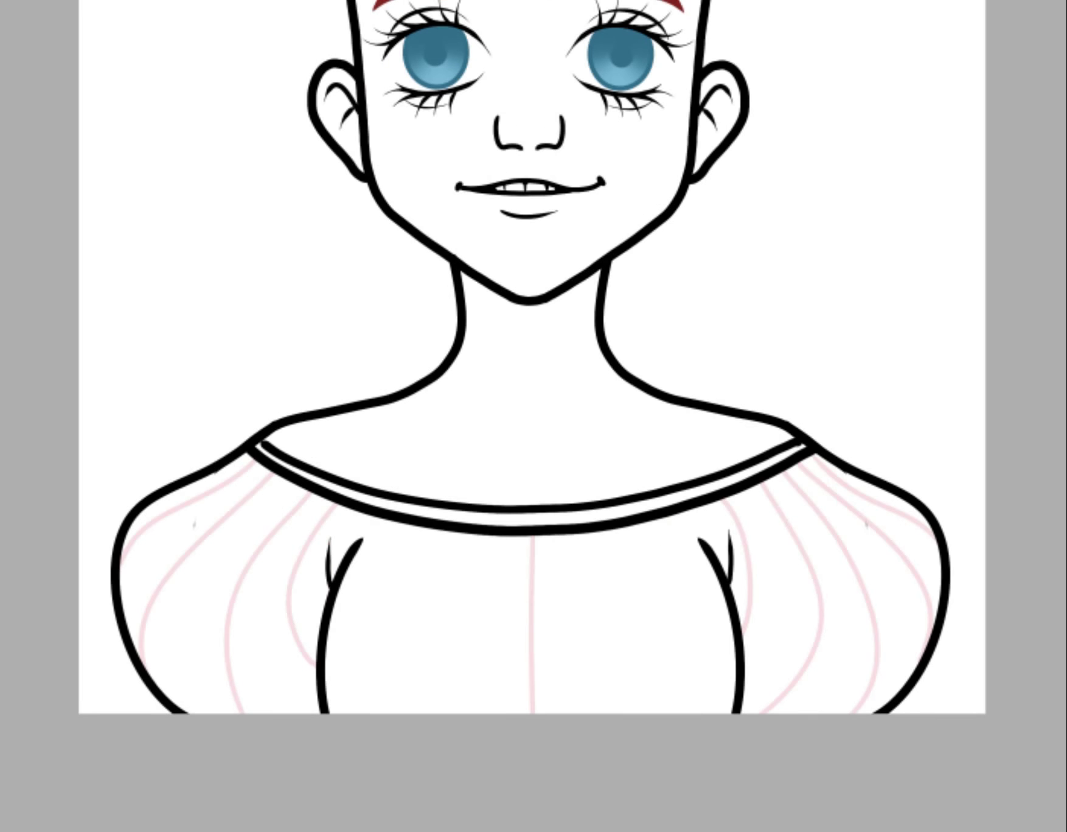
{"action": "key", "text": "ctrl+plus"}
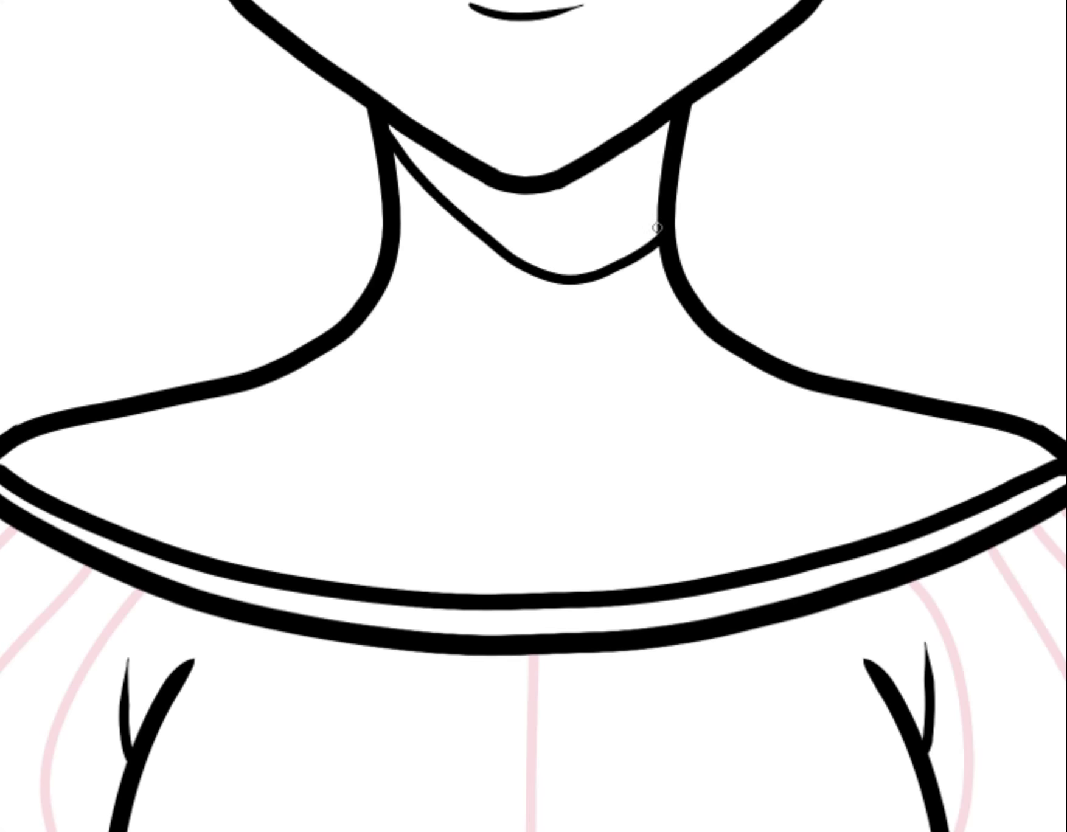
{"action": "left_click", "coordinate": [657, 227]}
- Show the hair line art again and erase the strands that overlap the shoulders, neckline and dress
{"action": "key", "text": "ctrl+minus"}
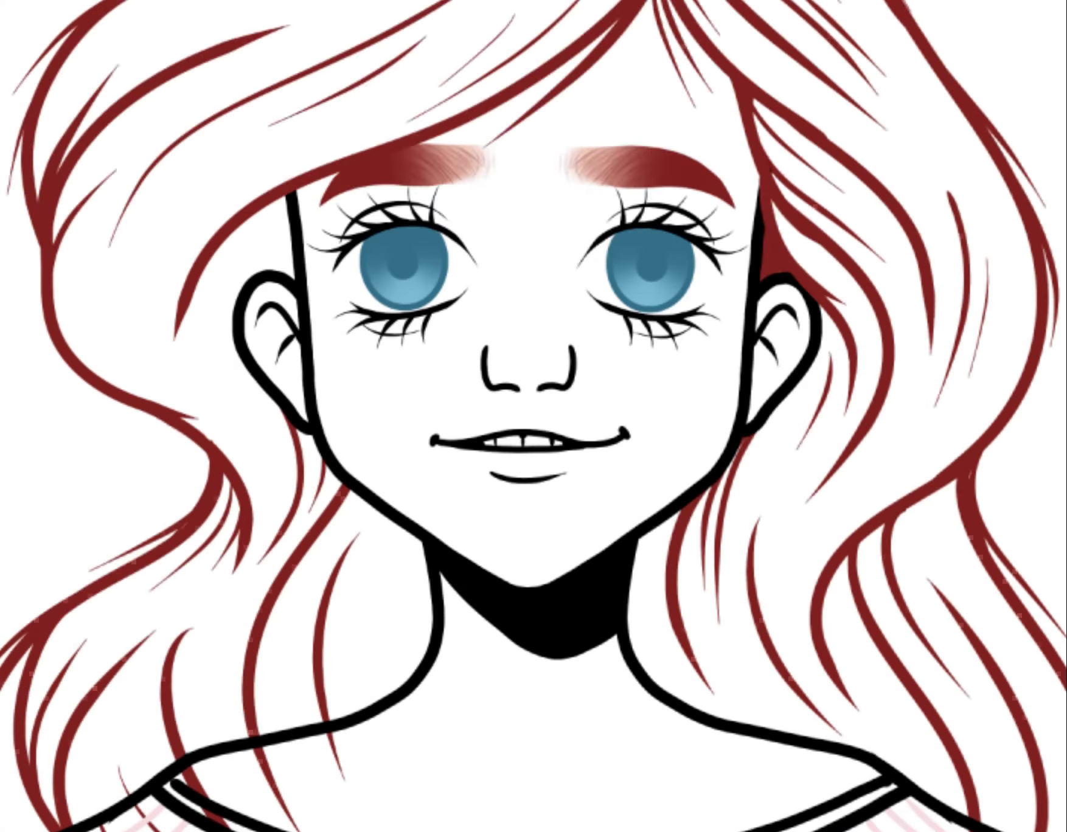
{"action": "key", "text": "ctrl+plus"}
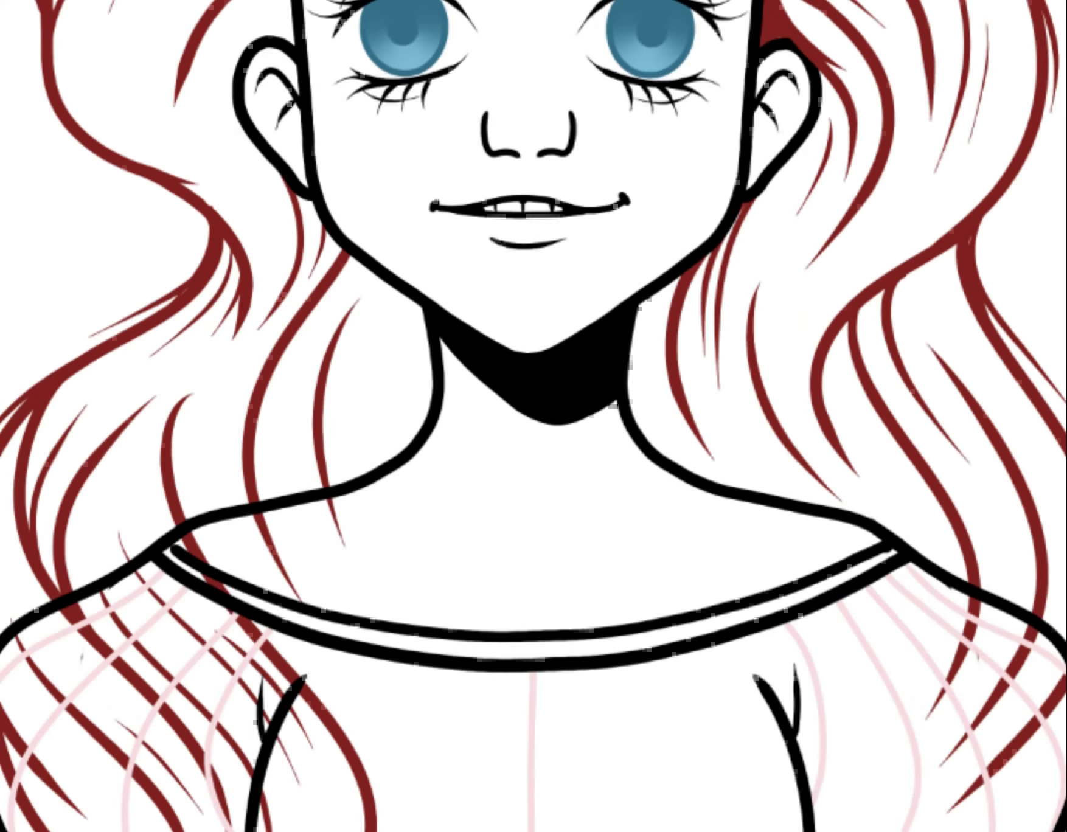
{"action": "scroll", "coordinate": [108, 342], "scroll_direction": "down", "scroll_amount": 4}
{"action": "scroll", "coordinate": [107, 342], "scroll_direction": "left", "scroll_amount": 4}
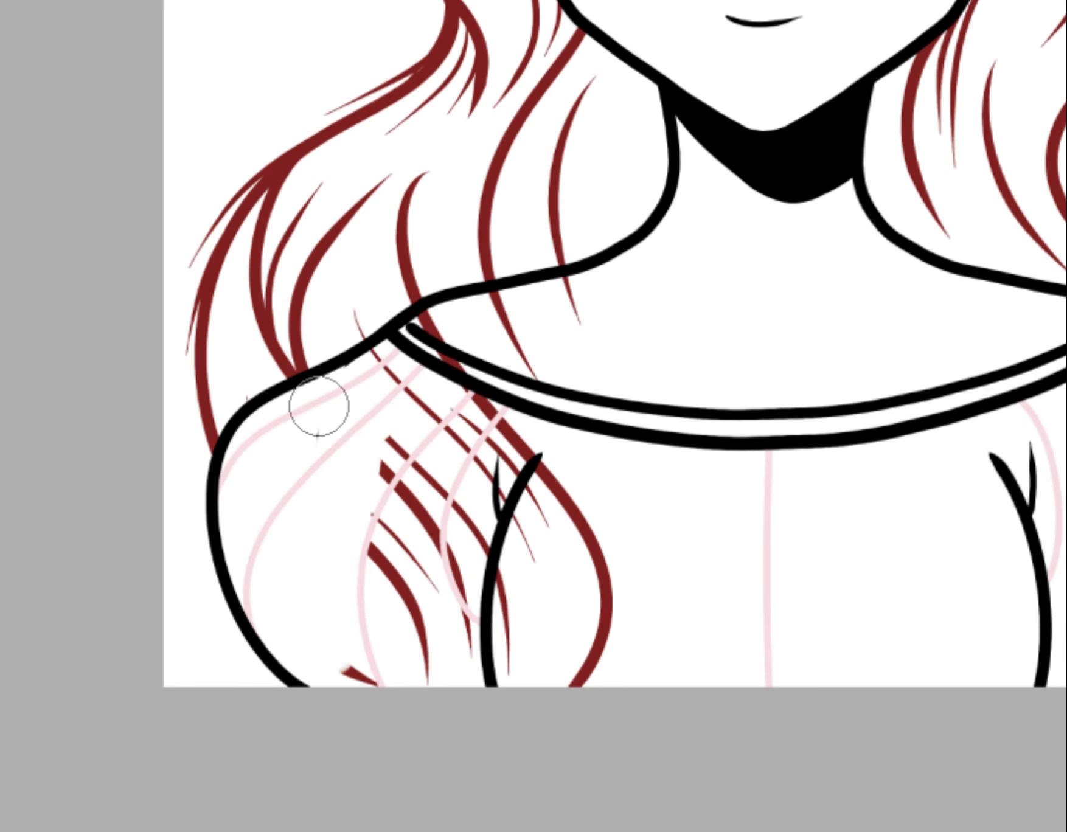
{"action": "mouse_move", "coordinate": [519, 389]}
{"action": "left_mouse_down"}
{"action": "mouse_move", "coordinate": [571, 547]}
{"action": "mouse_move", "coordinate": [583, 547]}
{"action": "left_mouse_up"}
{"action": "scroll", "coordinate": [533, 416], "scroll_direction": "right", "scroll_amount": 10}
{"action": "key", "text": "ctrl+minus"}
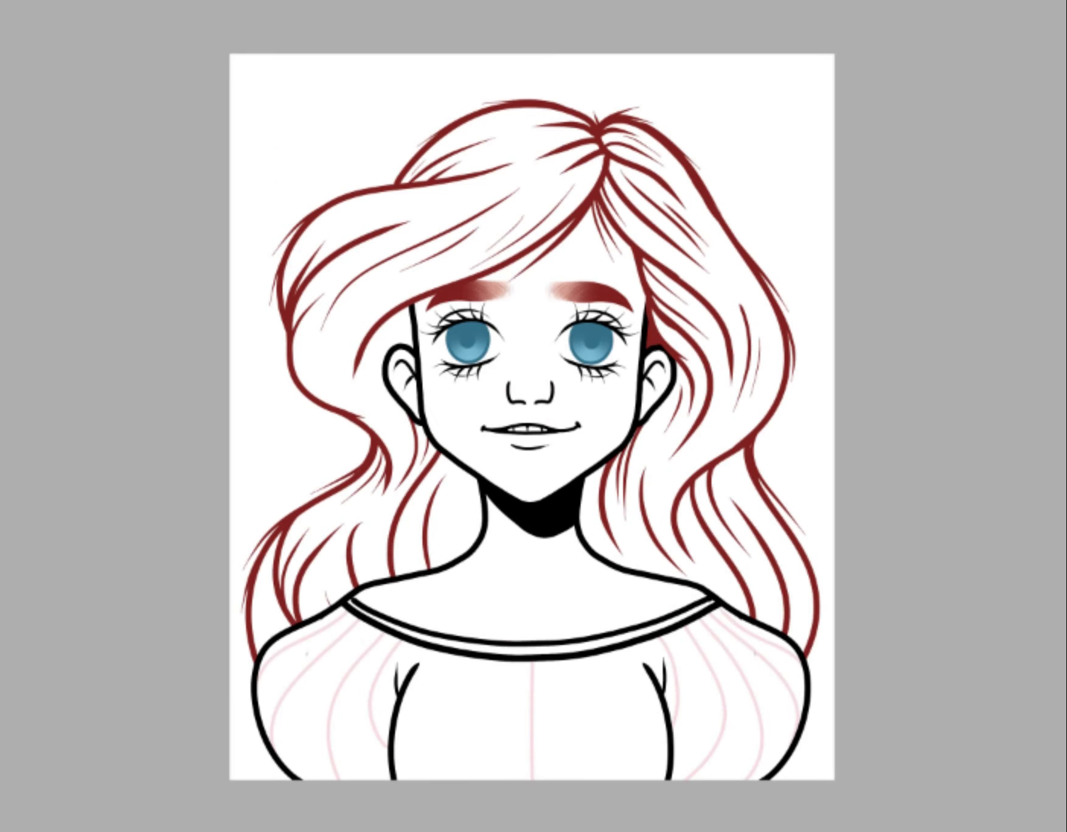
- Add thin dark red strands between the lower left locks and beside the left side of the neck
{"action": "key", "text": "ctrl+plus"}
{"action": "scroll", "coordinate": [516, 473], "scroll_direction": "left", "scroll_amount": 3}
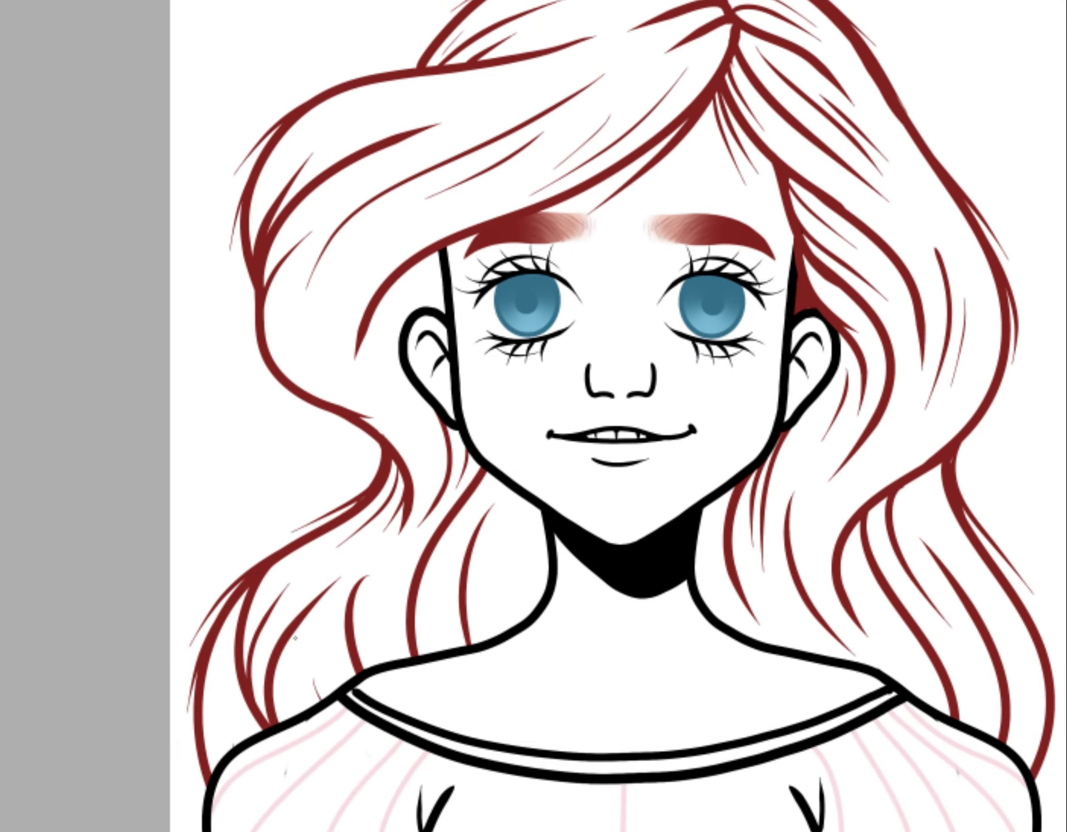
{"action": "scroll", "coordinate": [325, 657], "scroll_direction": "down", "scroll_amount": 3}
{"action": "scroll", "coordinate": [588, 454], "scroll_direction": "left", "scroll_amount": 5}
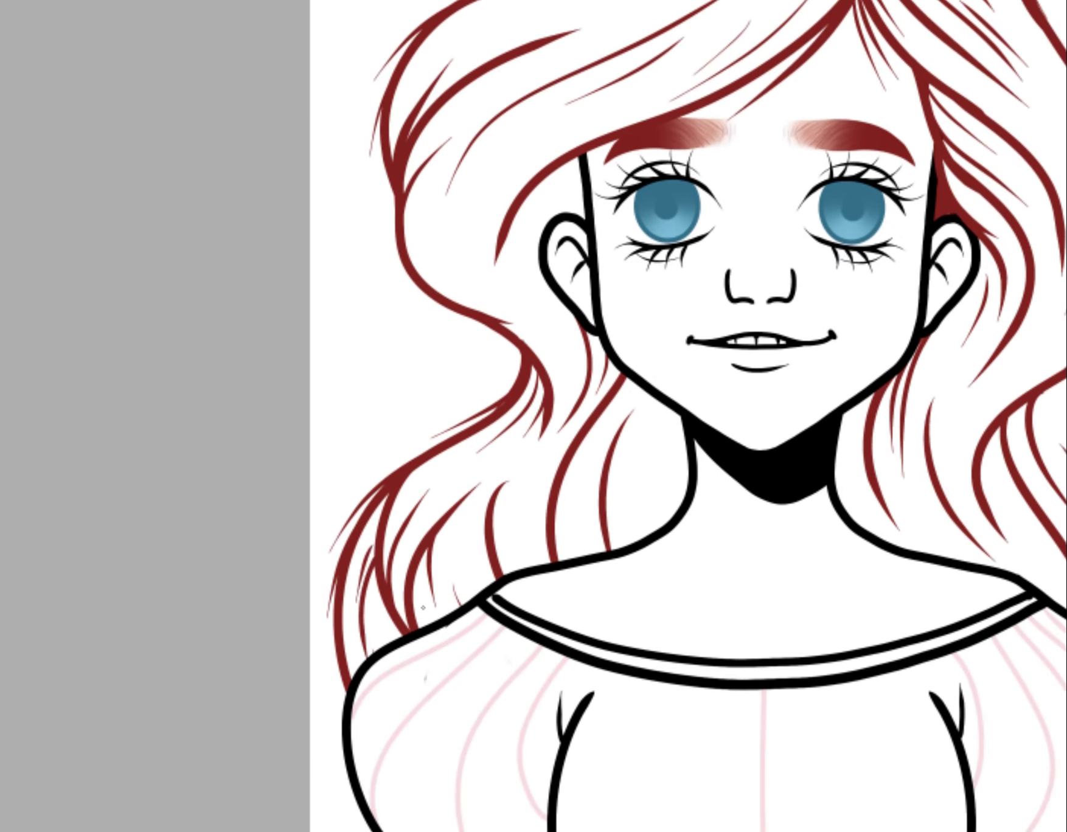
{"action": "scroll", "coordinate": [261, 367], "scroll_direction": "right", "scroll_amount": 2}
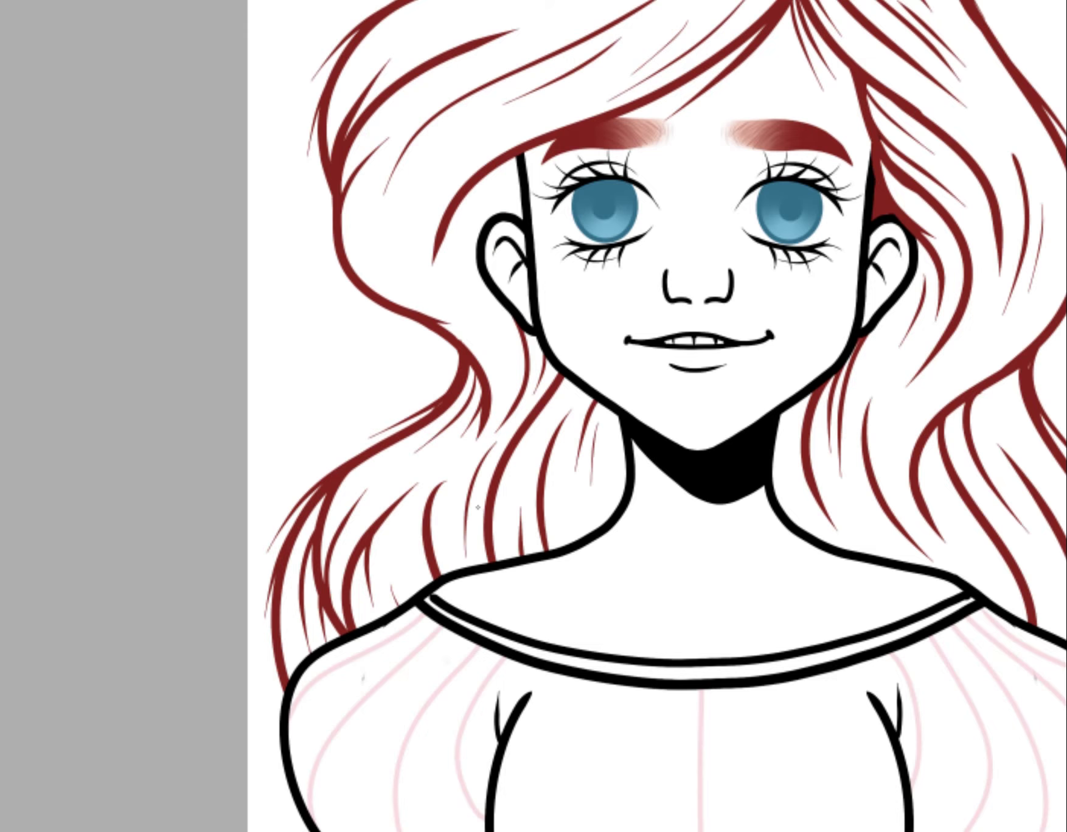
- Fill the gap between the front wave and the left ear with dark red, and add thin strands curving below it
{"action": "key", "text": "ctrl+plus"}
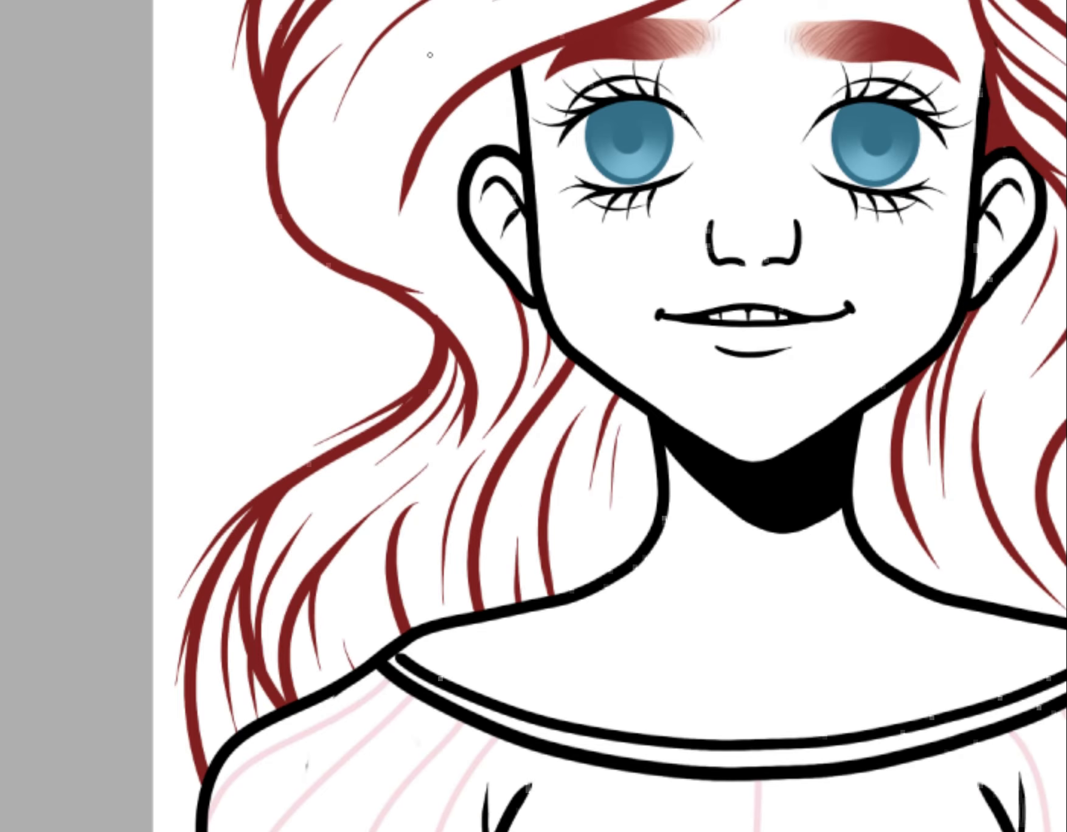
{"action": "left_click", "coordinate": [494, 228]}
{"action": "key", "text": "ctrl+z"}
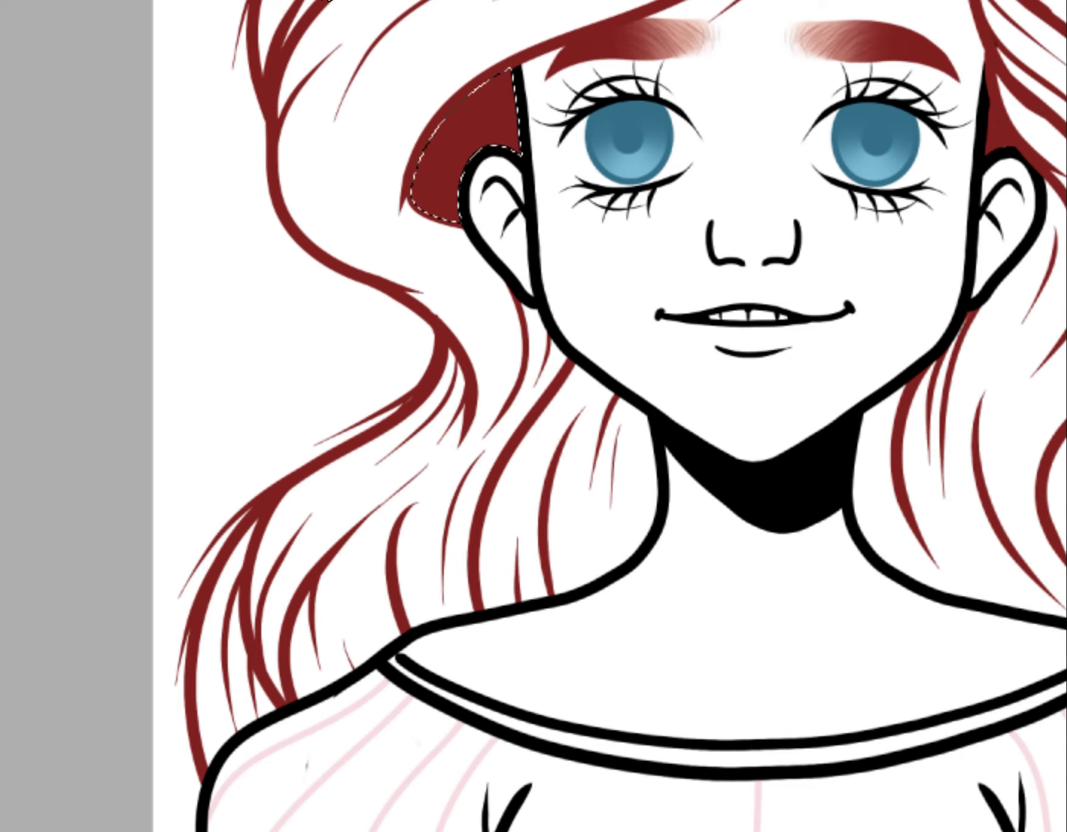
{"action": "key", "text": "ctrl+minus"}
{"action": "key", "text": "ctrl+minus"}
{"action": "key", "text": "ctrl+plus"}
{"action": "key", "text": "ctrl+plus"}
{"action": "scroll", "coordinate": [543, 225], "scroll_direction": "up", "scroll_amount": 3}
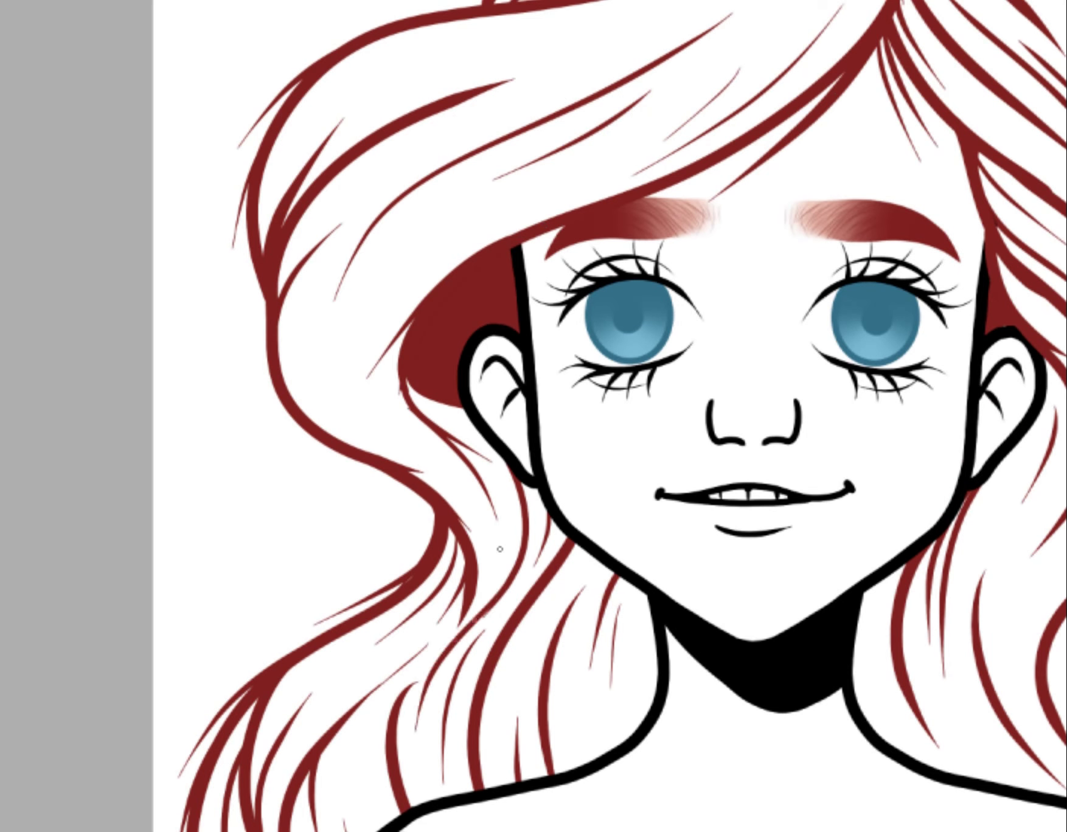
{"action": "key", "text": "ctrl+0"}
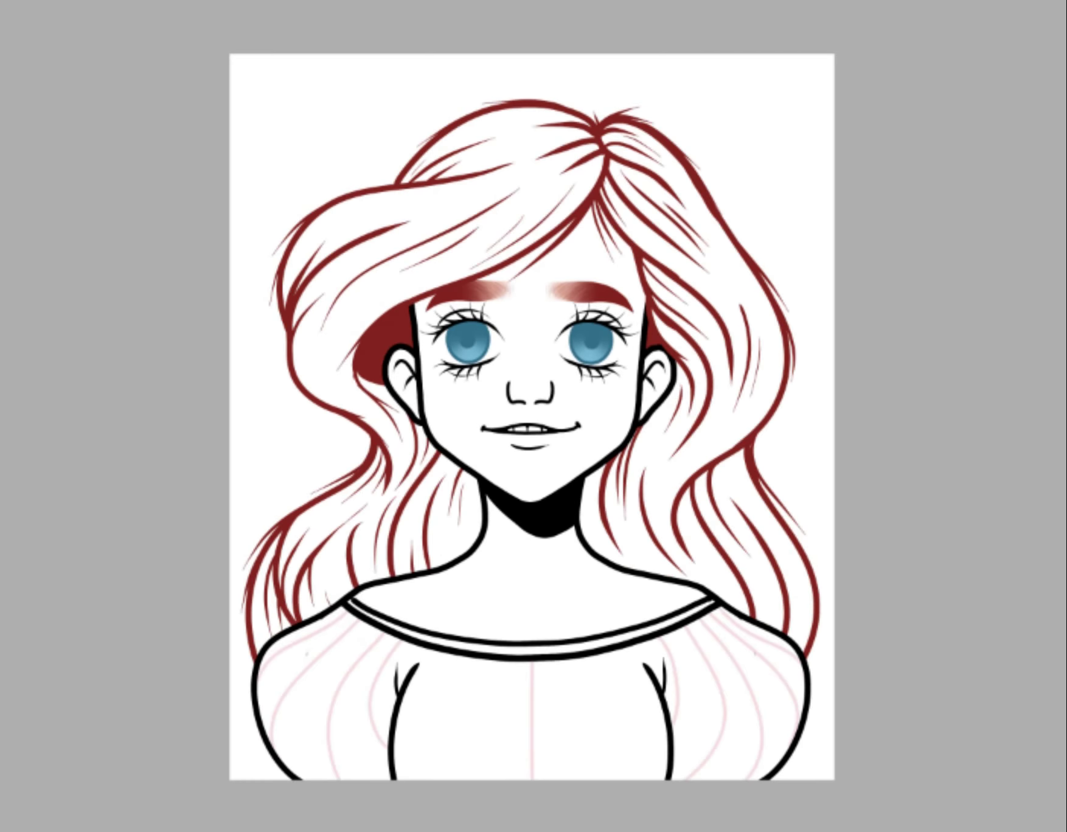
- Sketch a new outer curve for the lower left lock and erase the old strands between the wave and the shoulder
{"action": "scroll", "coordinate": [532, 395], "scroll_direction": "down", "scroll_amount": 1}
{"action": "key", "text": "ctrl+plus"}
{"action": "scroll", "coordinate": [474, 298], "scroll_direction": "left", "scroll_amount": 3}
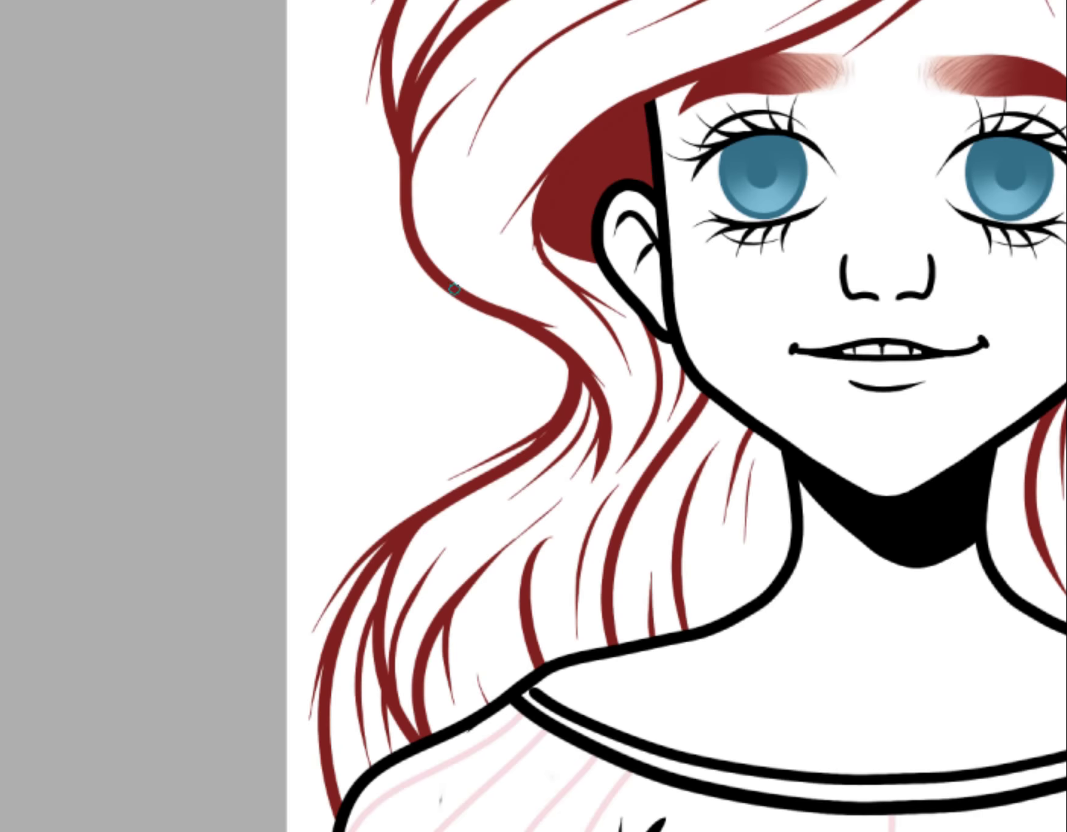
{"action": "key", "text": "ctrl+0"}
{"action": "key", "text": "ctrl+plus"}
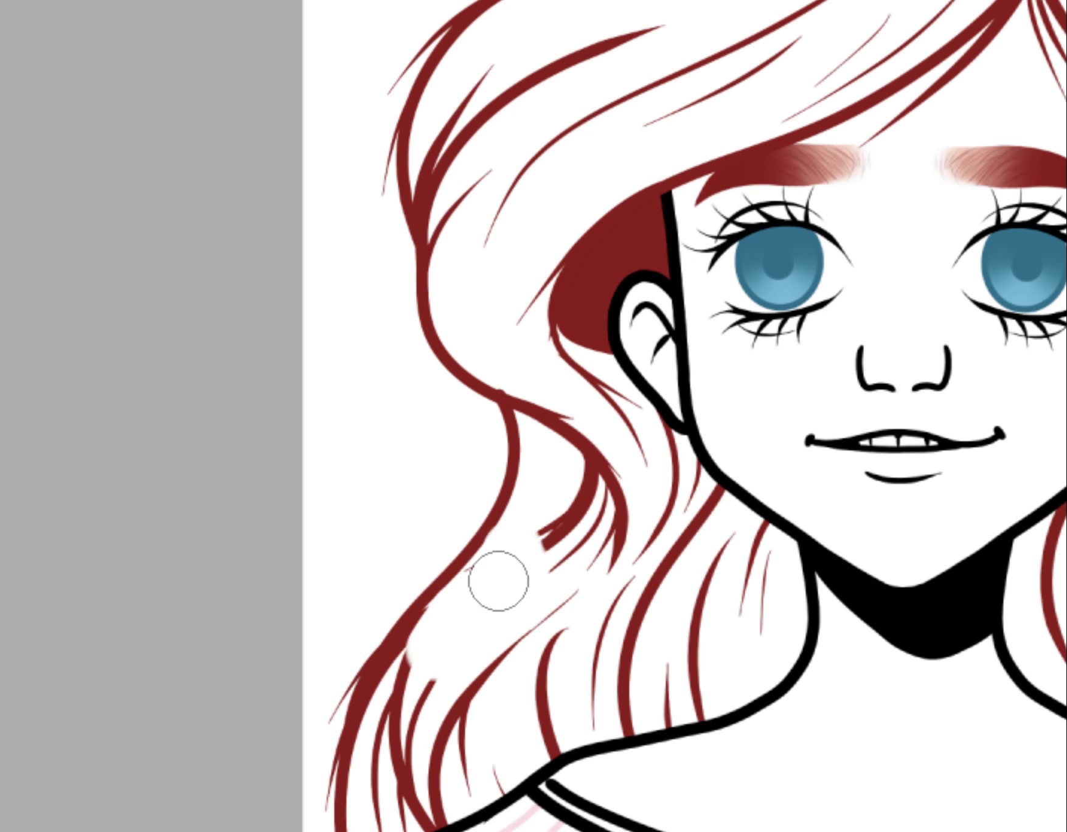
{"action": "scroll", "coordinate": [567, 566], "scroll_direction": "down", "scroll_amount": 2}
{"action": "mouse_move", "coordinate": [545, 504]}
{"action": "left_mouse_down"}
{"action": "mouse_move", "coordinate": [431, 519]}
{"action": "mouse_move", "coordinate": [415, 717]}
{"action": "left_mouse_up"}
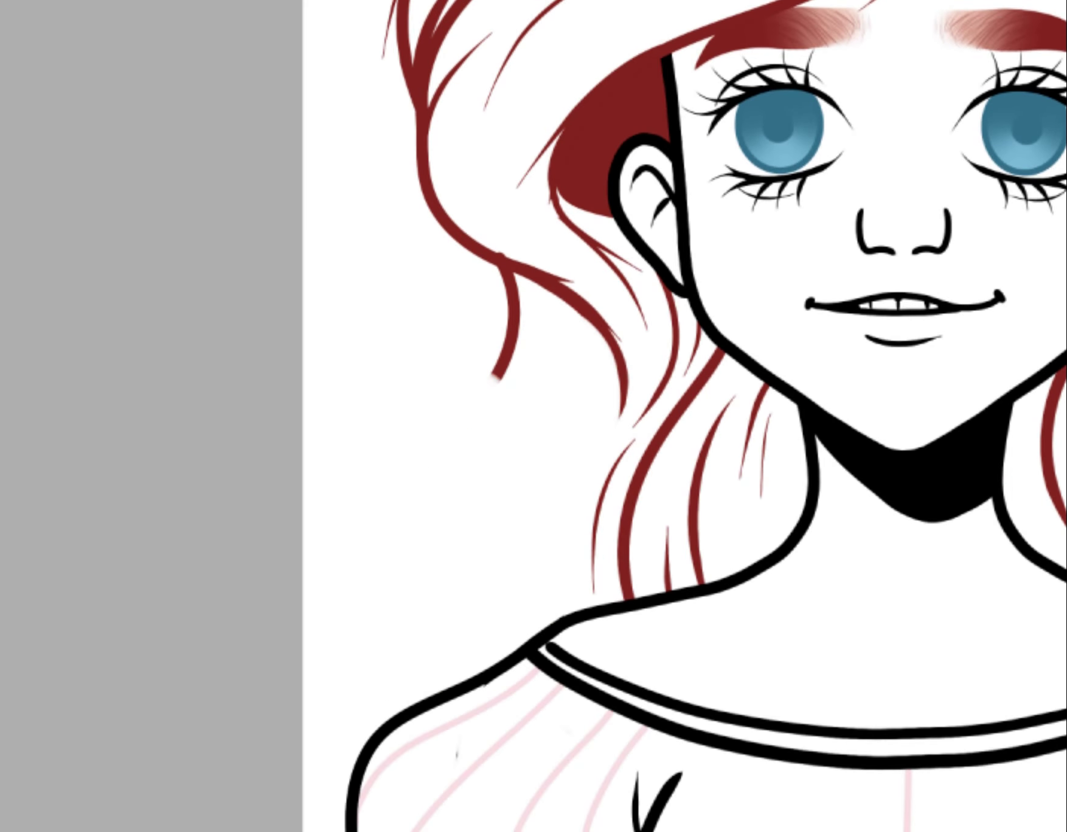
- Redraw the lower left lock with a thick dark red outline and flowing inner strands reaching down to the shoulder
{"action": "left_click_drag", "start_coordinate": [513, 286], "coordinate": [365, 748]}
{"action": "key", "text": "ctrl+0"}
{"action": "key", "text": "ctrl+plus"}
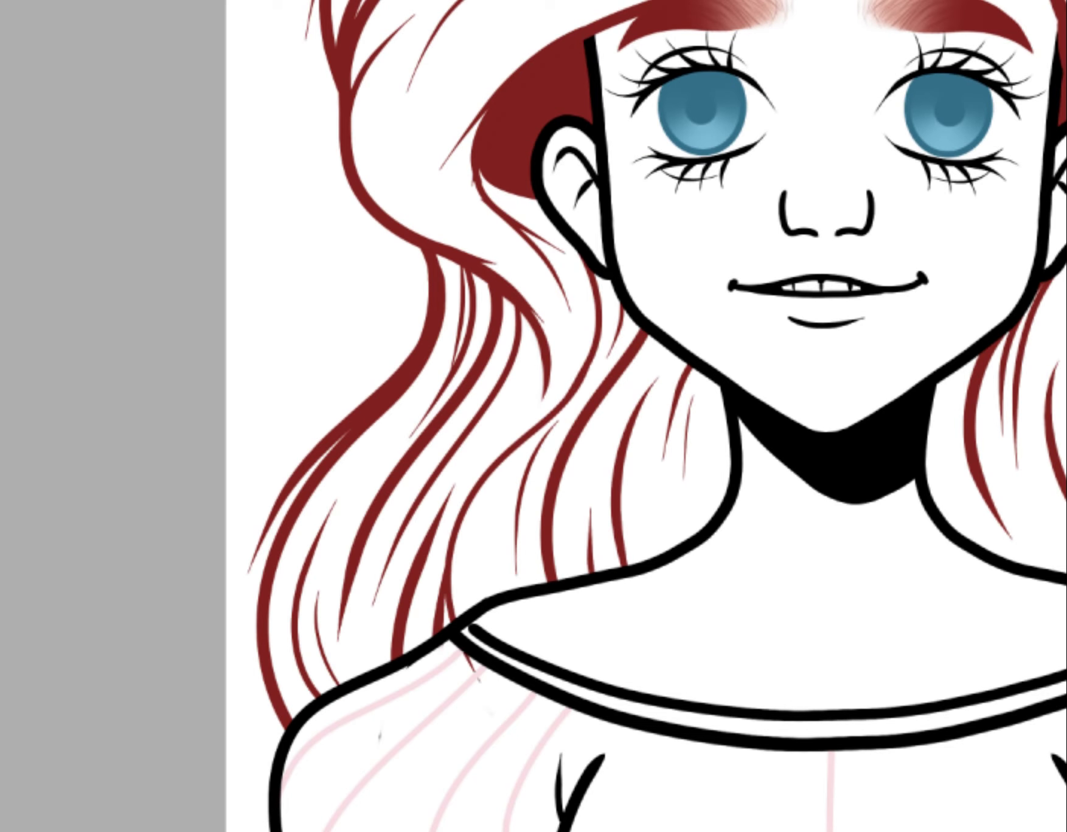
- Add a curved dark red strand wrapping around the filled gap beside the left ear and check the drawing mirrored
{"action": "key", "text": "ctrl+0"}
{"action": "key", "text": "ctrl+plus"}
{"action": "scroll", "coordinate": [574, 206], "scroll_direction": "up", "scroll_amount": 4}
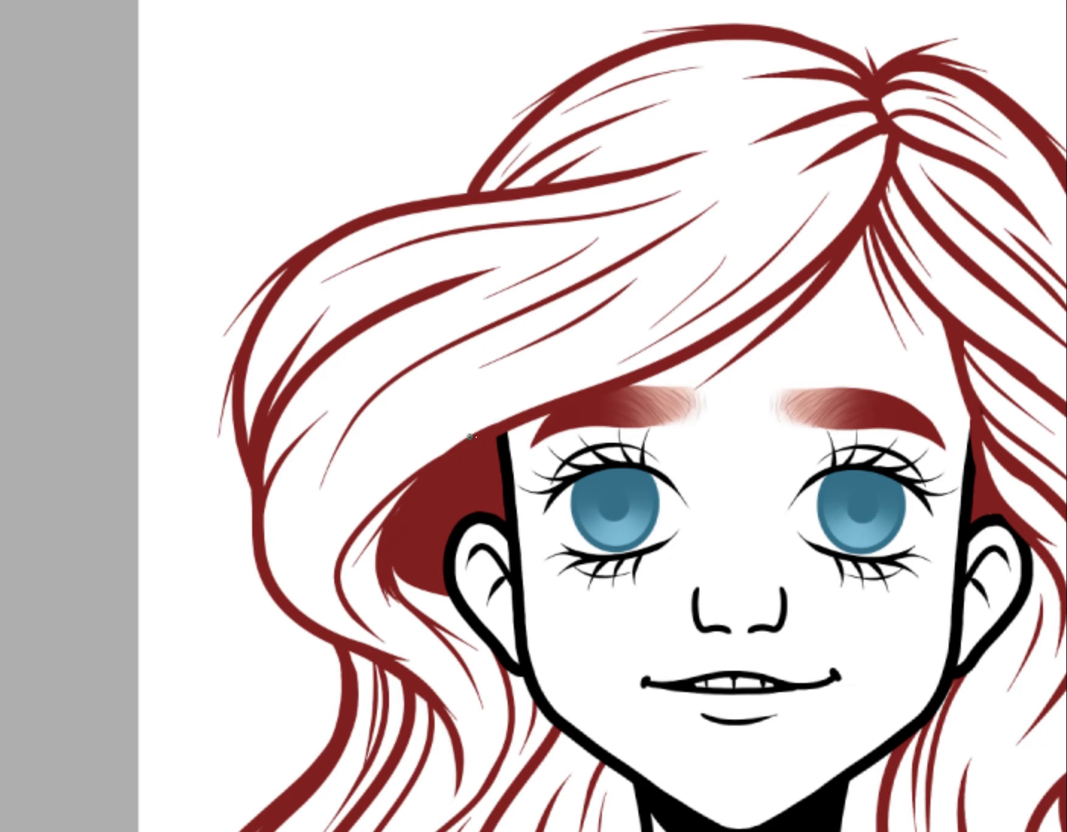
{"action": "key", "text": "ctrl+0"}
{"action": "key", "text": "m"}
{"action": "key", "text": "ctrl+plus"}
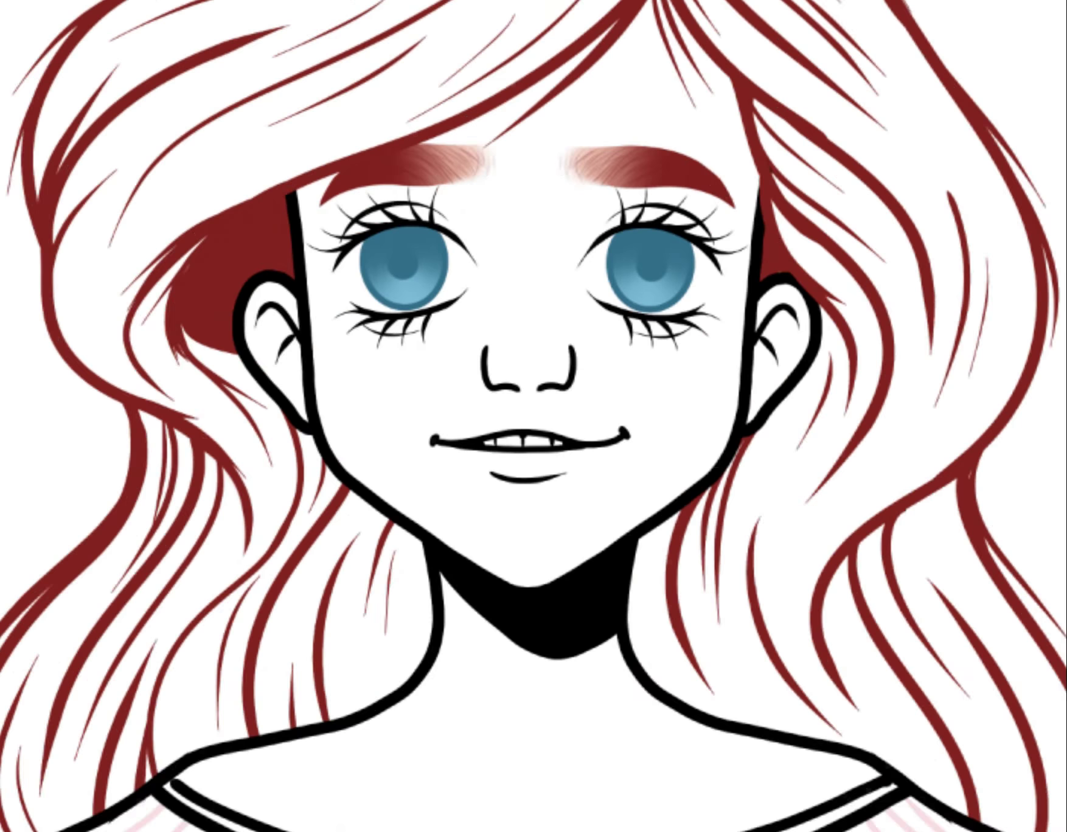
{"action": "scroll", "coordinate": [534, 415], "scroll_direction": "up", "scroll_amount": 3}
{"action": "key", "text": "ctrl+0"}
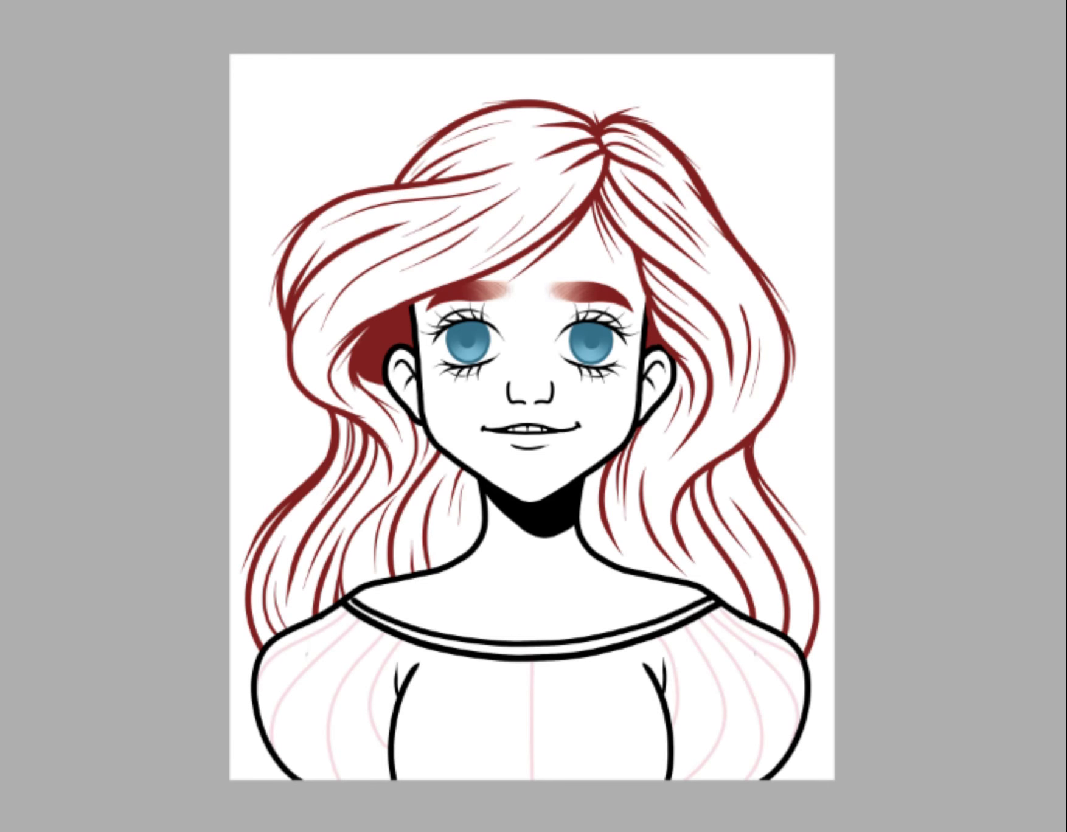
- Draw thin black collarbone lines at both sides of the neck base and a small curved notch between them
{"action": "scroll", "coordinate": [547, 718], "scroll_direction": "up", "scroll_amount": 3}
{"action": "left_click_drag", "start_coordinate": [547, 717], "coordinate": [405, 5]}
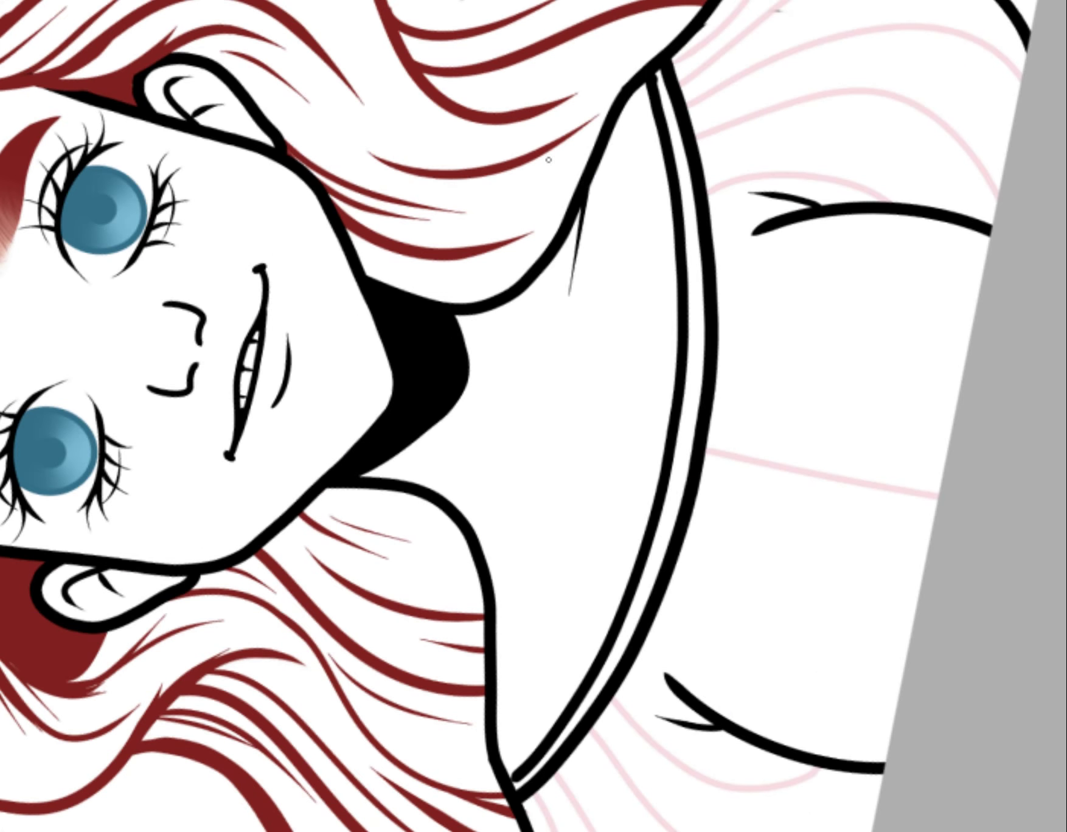
{"action": "key", "text": "5"}
{"action": "key", "text": "minus"}
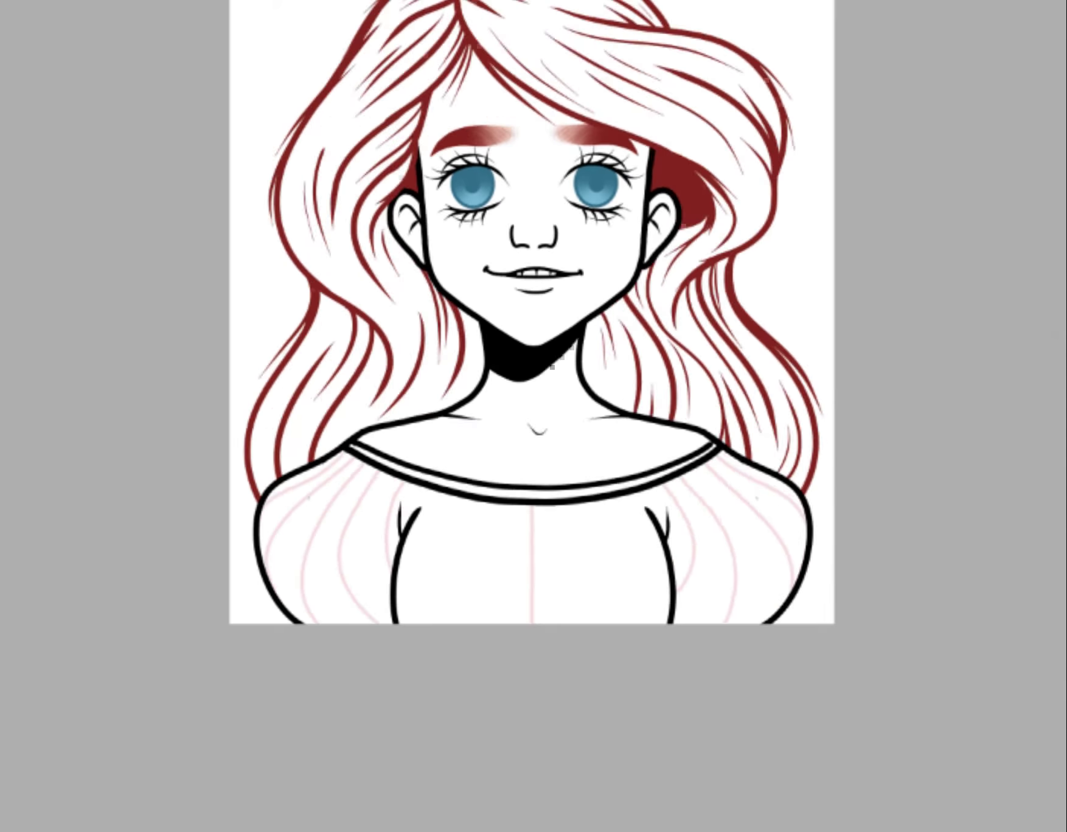
{"action": "key", "text": "plus"}
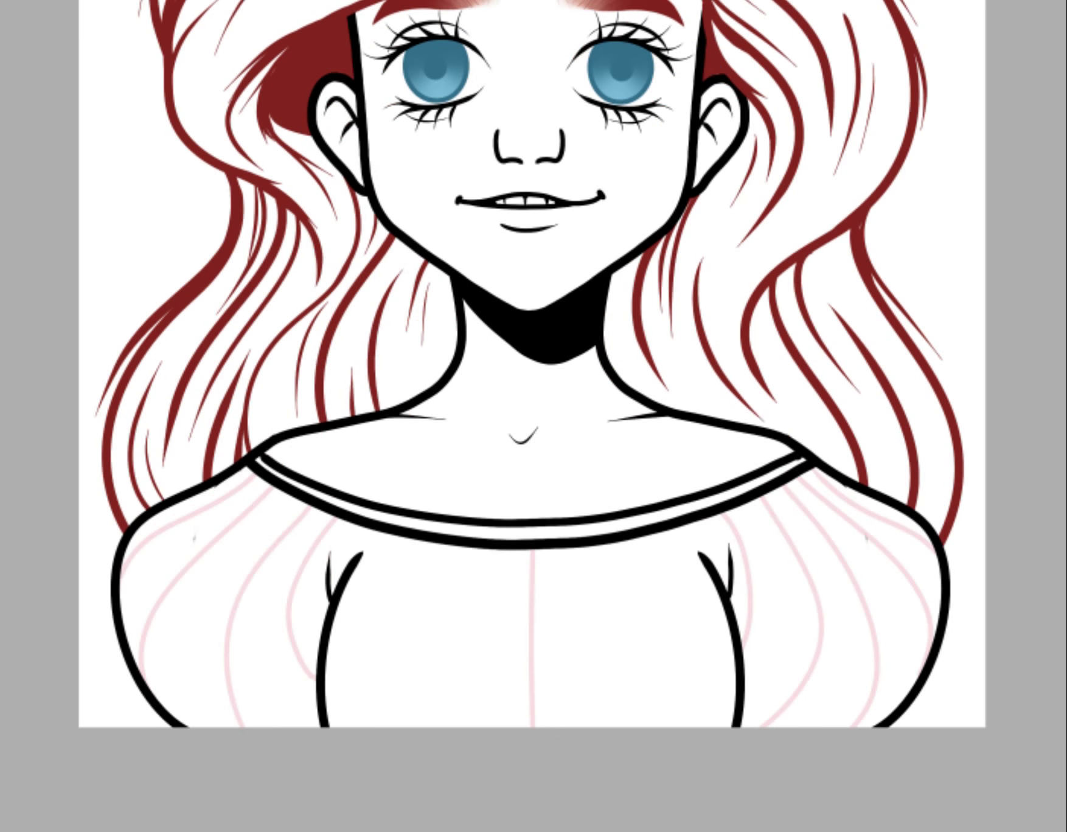
{"action": "key", "text": "minus"}
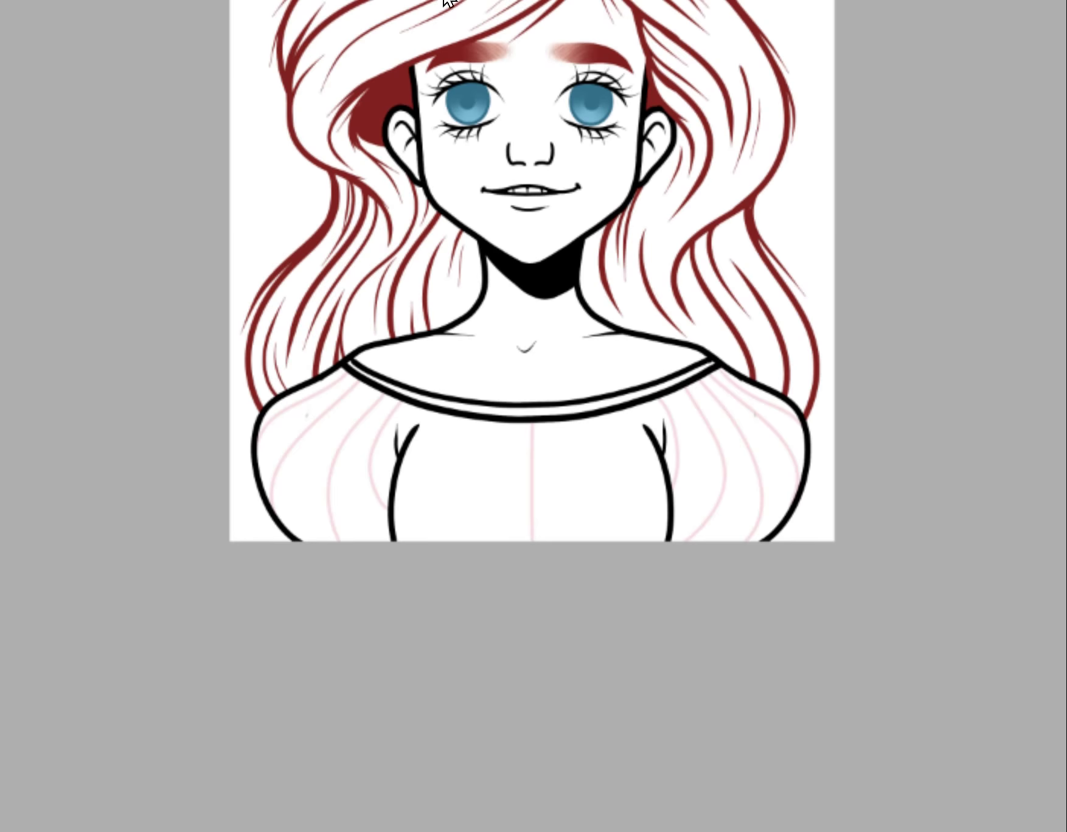
- Paint a large translucent white highlight at the upper left and a small one at the lower right of each iris
{"action": "key", "text": "plus"}
{"action": "key", "text": "plus"}
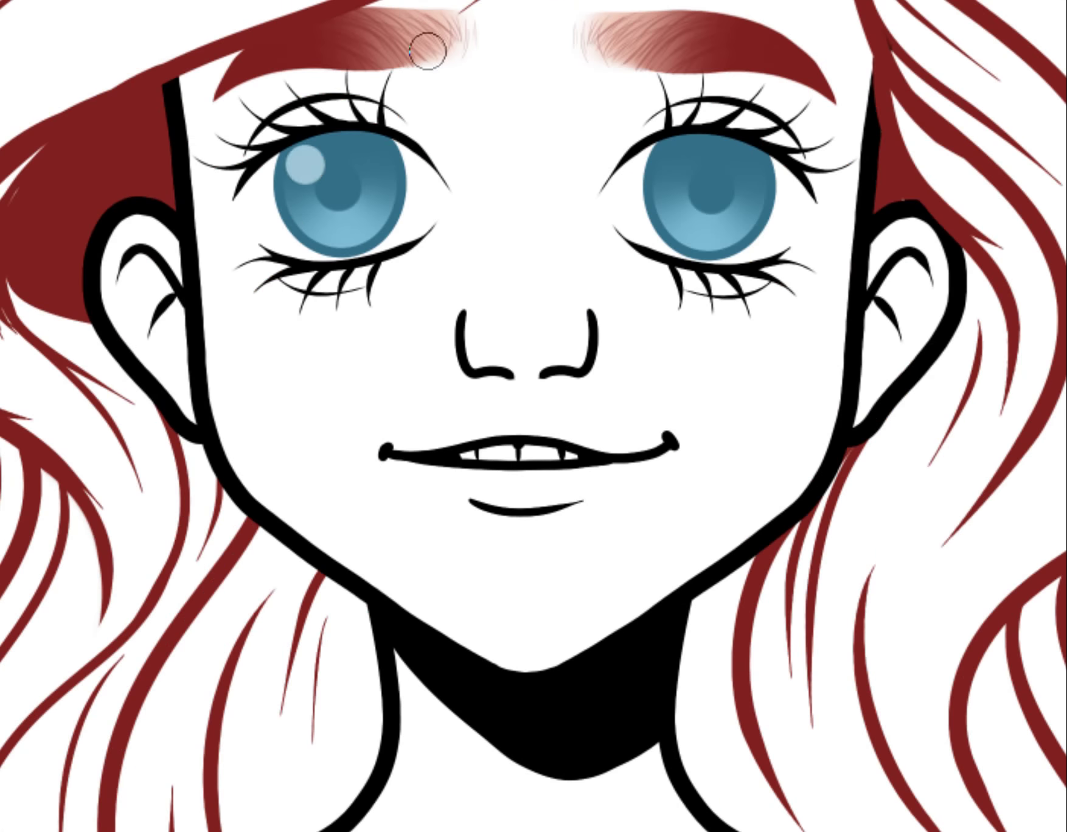
{"action": "key", "text": "minus"}
{"action": "key", "text": "plus"}
{"action": "key", "text": "minus"}
{"action": "key", "text": "minus"}
{"action": "key", "text": "plus"}
{"action": "key", "text": "plus"}
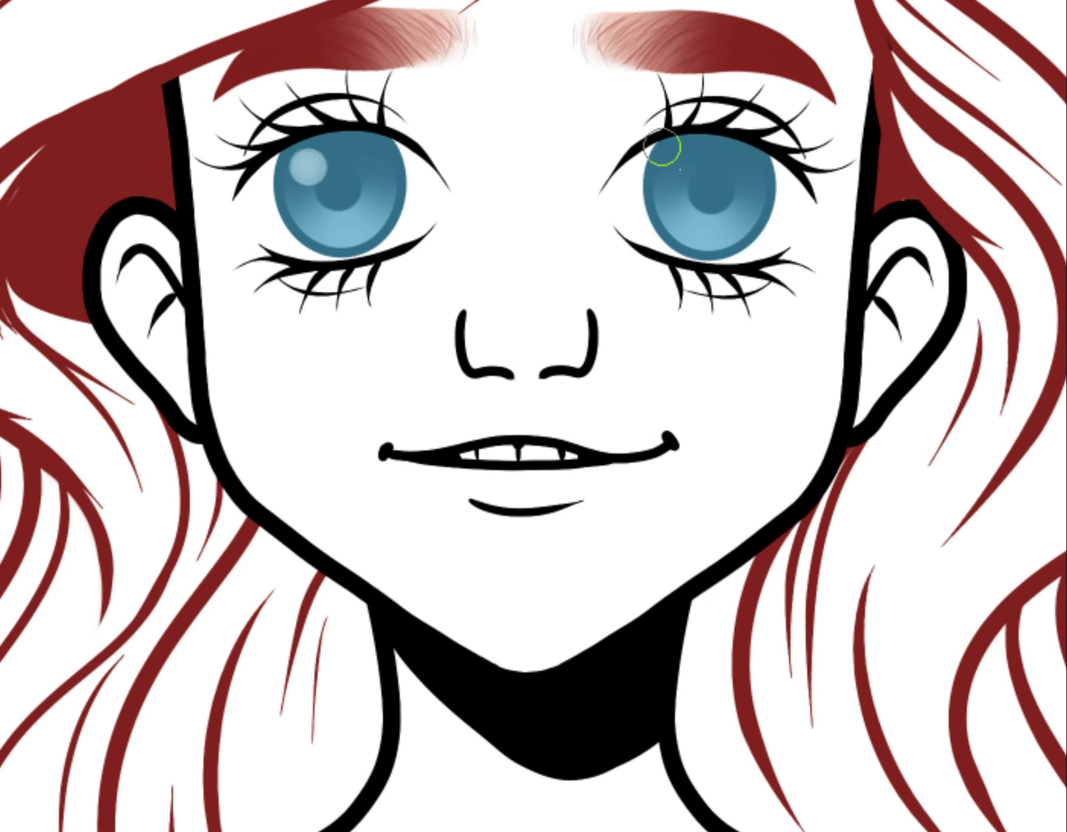
{"action": "left_click", "coordinate": [362, 202]}
{"action": "key", "text": "minus"}
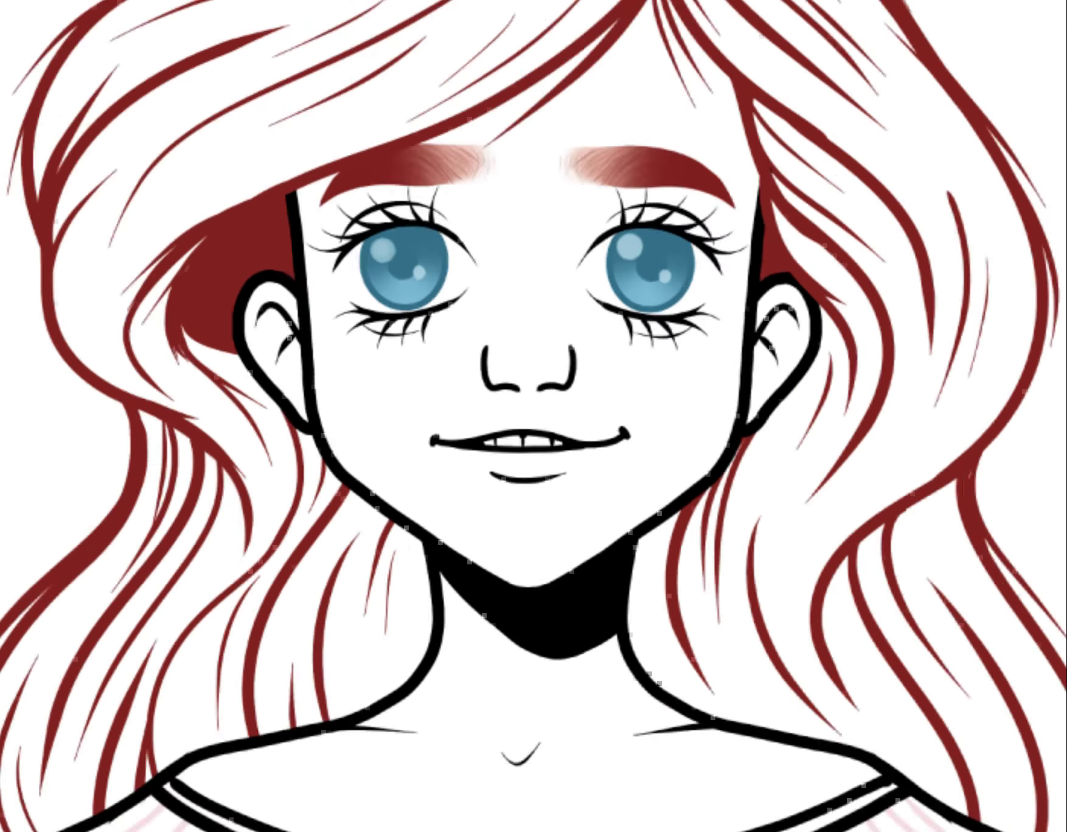
{"action": "key", "text": "plus"}
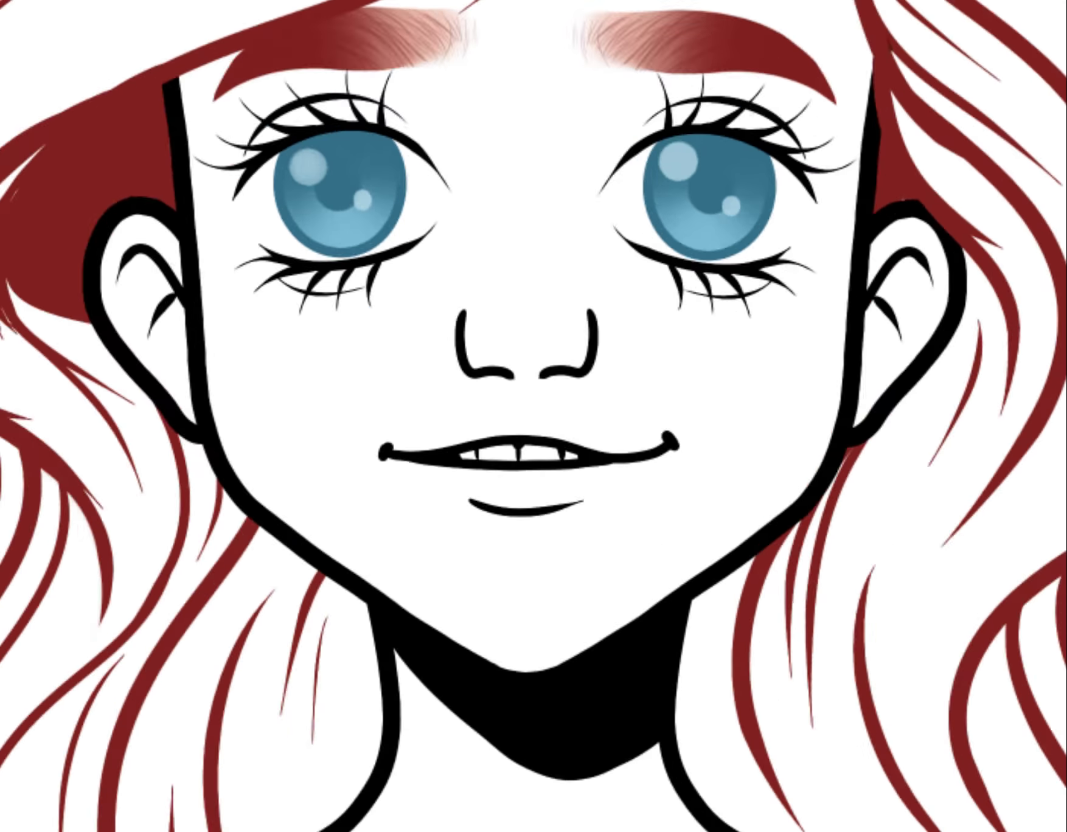
- Fill the notch where the crown meets the left front wave with dark red to smooth the hair silhouette
{"action": "key", "text": "minus"}
{"action": "key", "text": "minus"}
{"action": "key", "text": "m"}
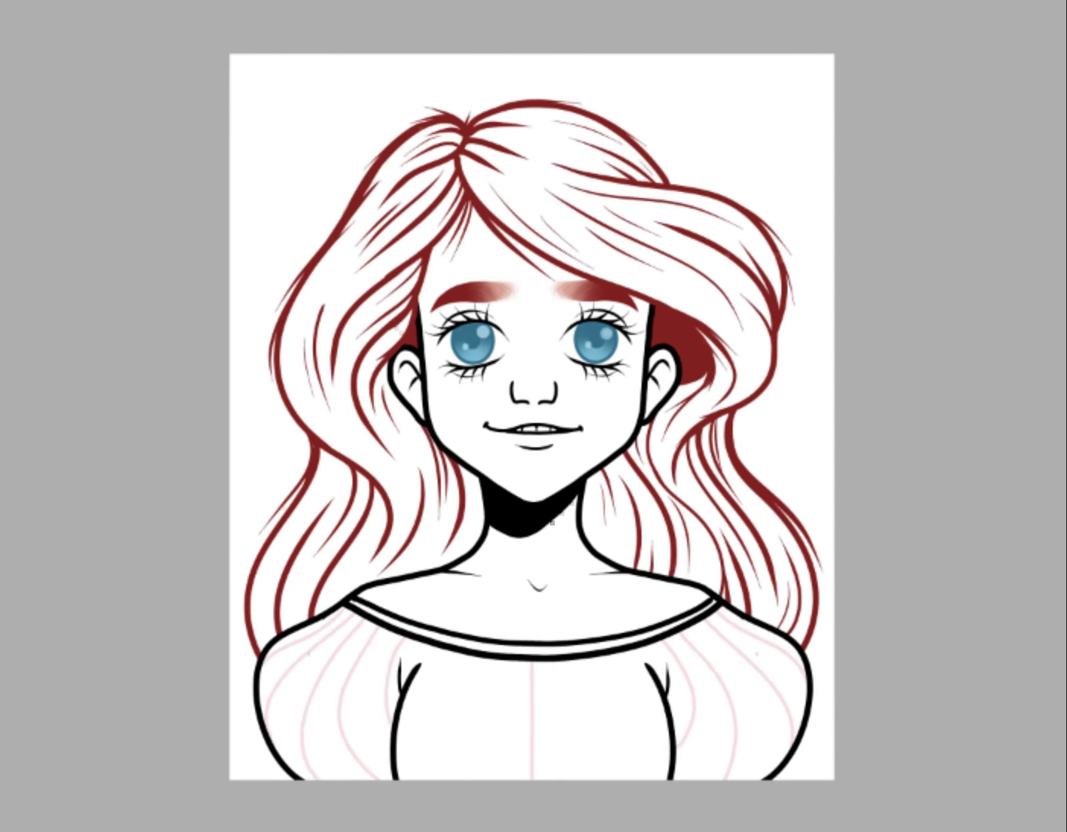
{"action": "key", "text": "m"}
{"action": "key", "text": "plus"}
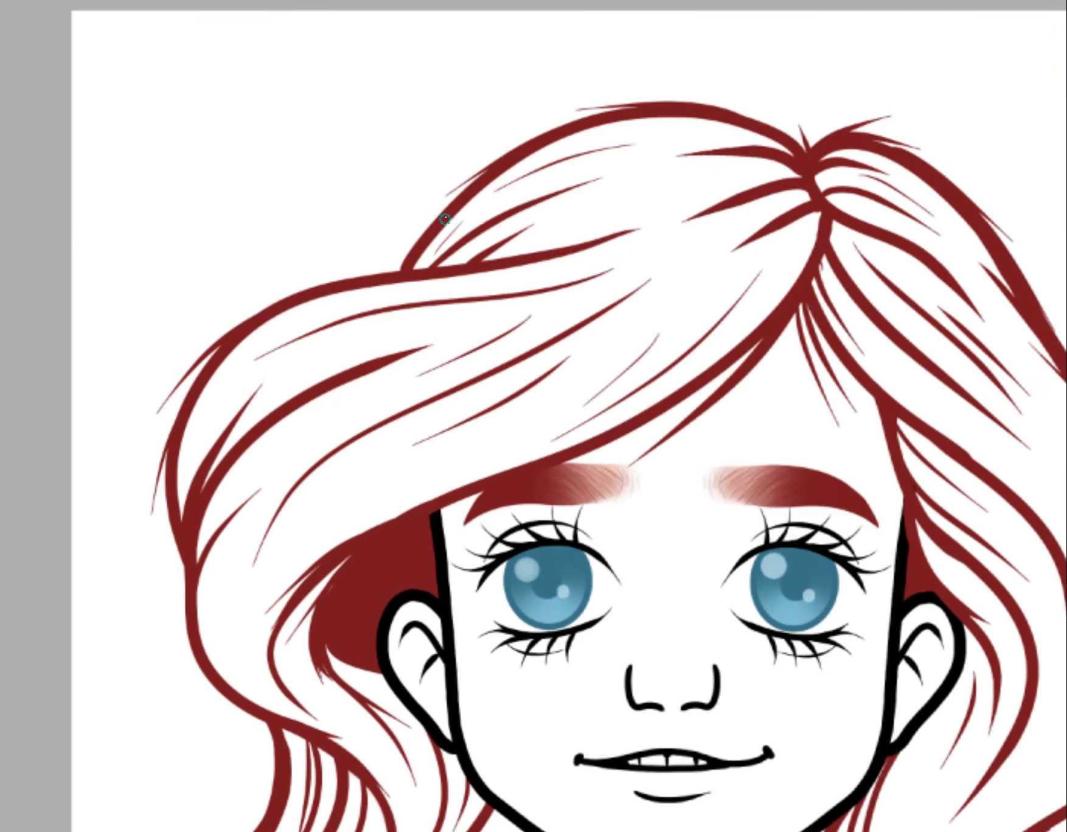
{"action": "key", "text": "minus"}
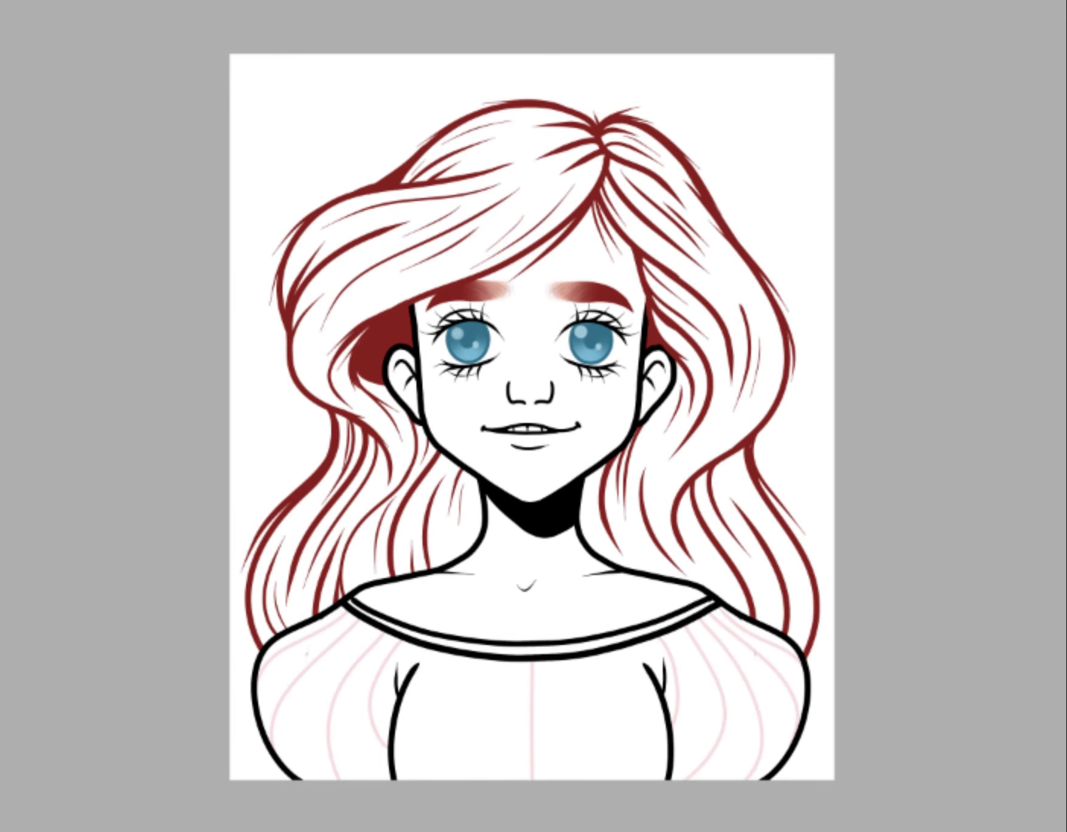
- Select all the enclosed hair areas, including the strands beside the neck and shoulders, and fill them with dark red
{"action": "left_click", "coordinate": [404, 326]}
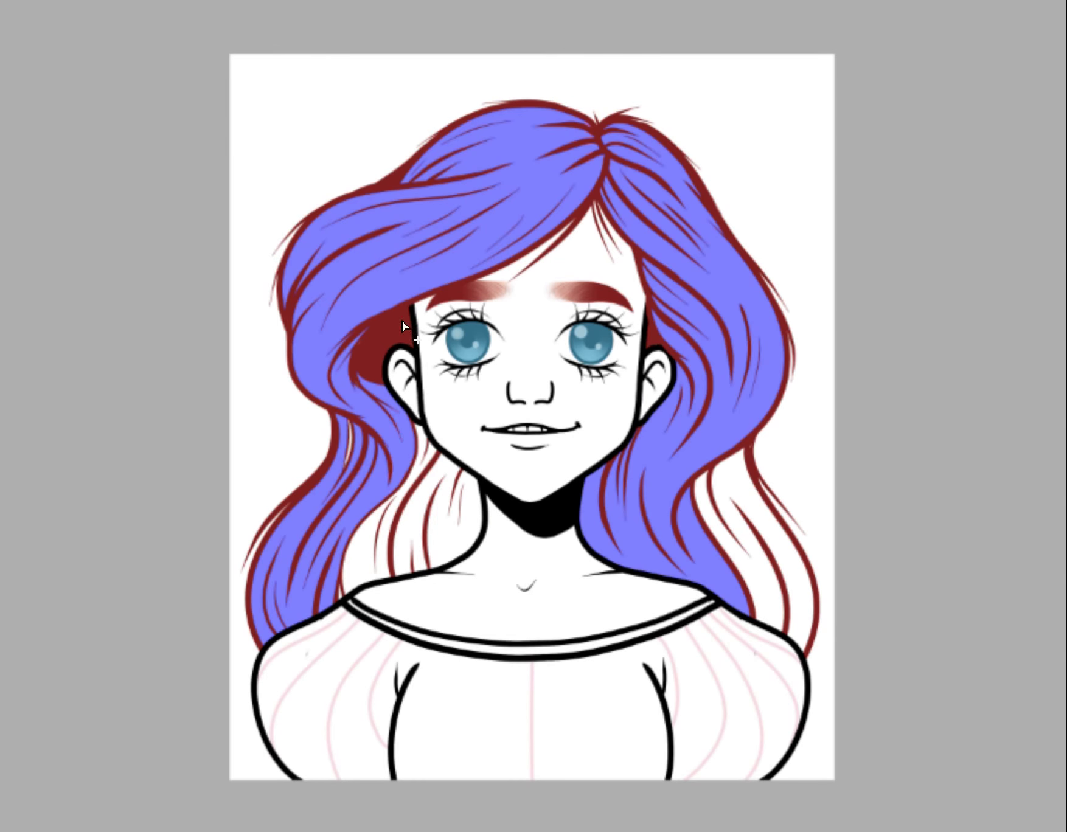
{"action": "left_click", "coordinate": [438, 523]}
{"action": "left_click", "coordinate": [745, 487]}
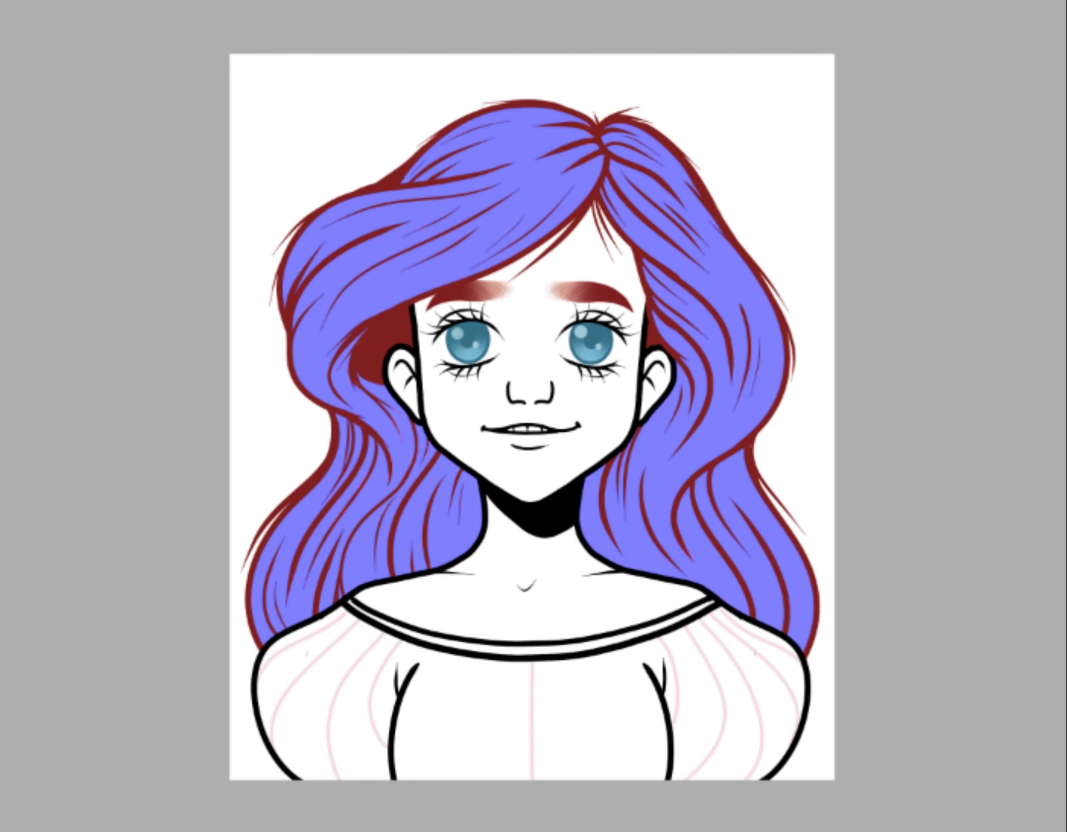
{"action": "key", "text": "shift+BackSpace"}
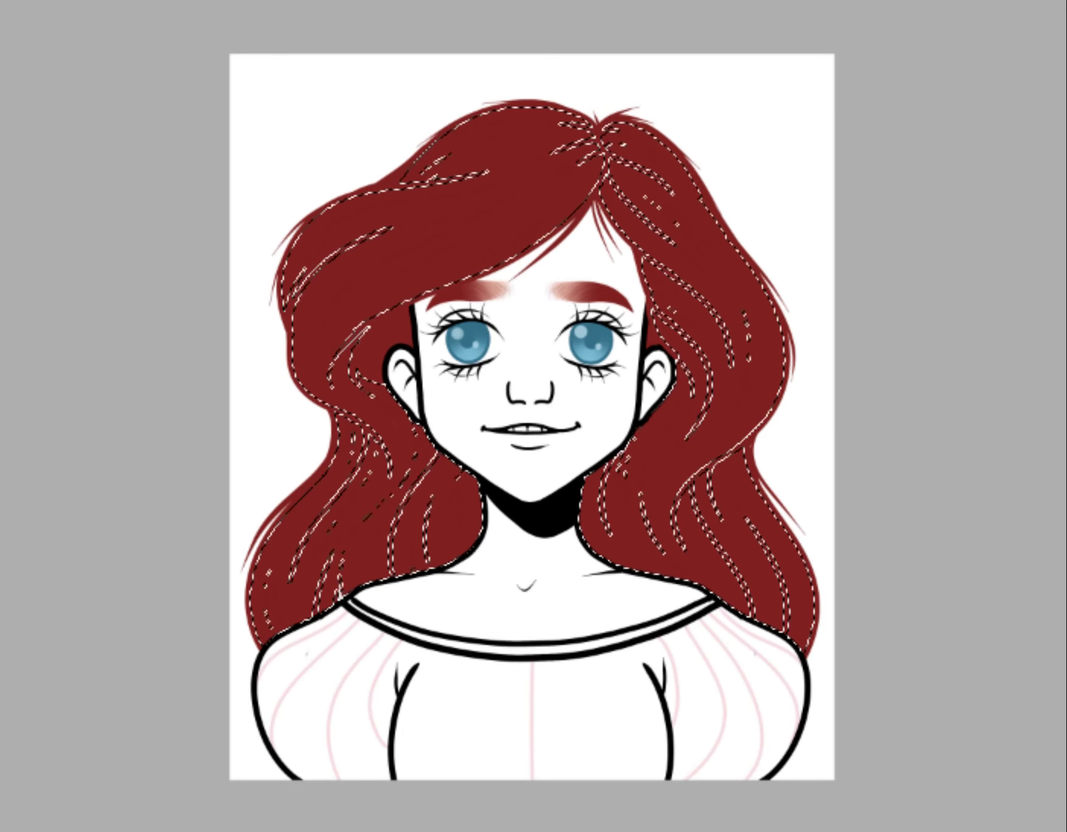
- Paint orange-red bands across the front wave, right lock and lower lengths, with light salmon highlights over them
{"action": "mouse_move", "coordinate": [267, 609]}
{"action": "left_mouse_down"}
{"action": "mouse_move", "coordinate": [333, 526]}
{"action": "mouse_move", "coordinate": [760, 560]}
{"action": "mouse_move", "coordinate": [426, 182]}
{"action": "left_mouse_up"}
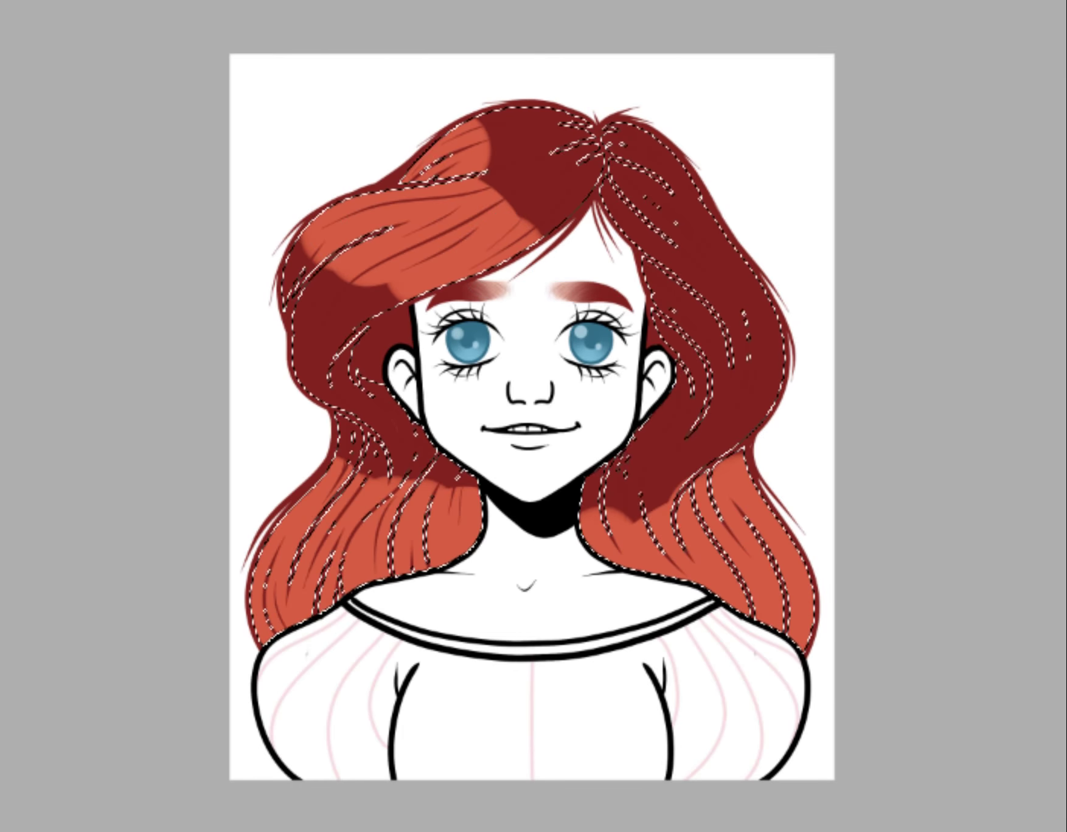
{"action": "left_click_drag", "start_coordinate": [377, 219], "coordinate": [425, 261]}
{"action": "left_click_drag", "start_coordinate": [261, 584], "coordinate": [809, 552]}
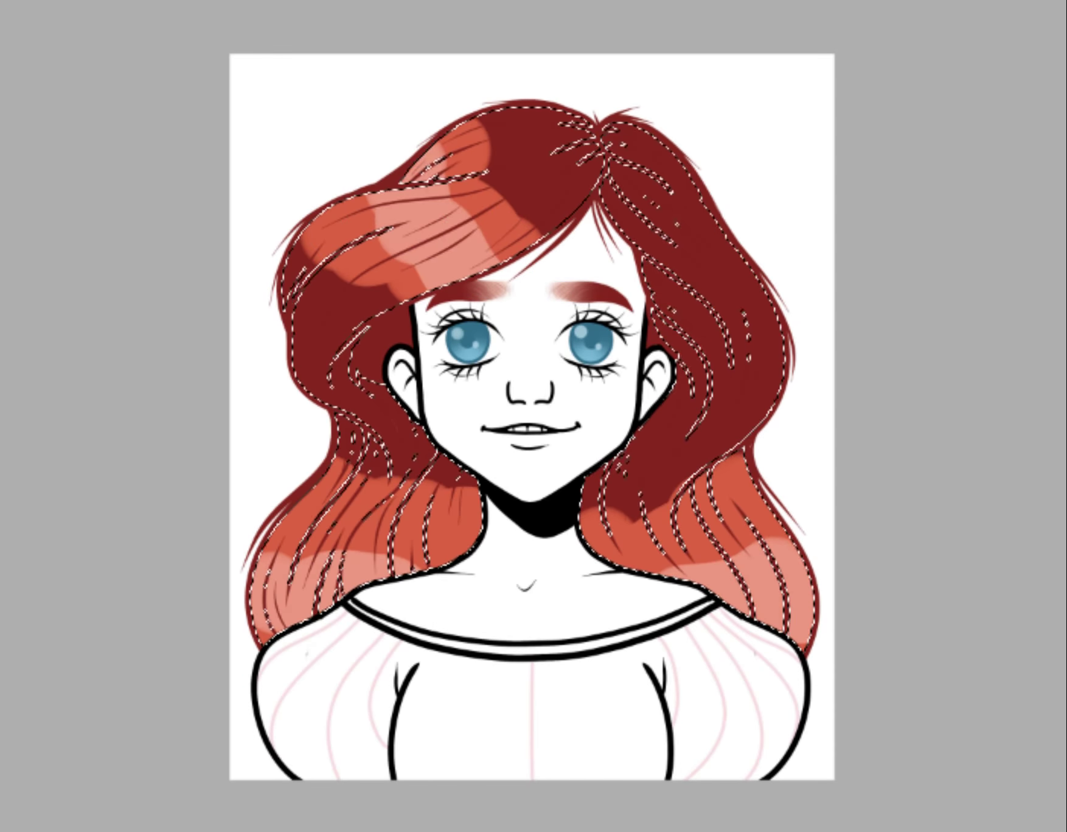
{"action": "left_click_drag", "start_coordinate": [638, 231], "coordinate": [754, 340]}
{"action": "left_click_drag", "start_coordinate": [681, 231], "coordinate": [766, 341]}
- Blend the orange-red and salmon bands into the dark red along the lower lengths, right lock and front wave
{"action": "mouse_move", "coordinate": [401, 486]}
{"action": "left_mouse_down"}
{"action": "mouse_move", "coordinate": [341, 548]}
{"action": "mouse_move", "coordinate": [365, 541]}
{"action": "left_mouse_up"}
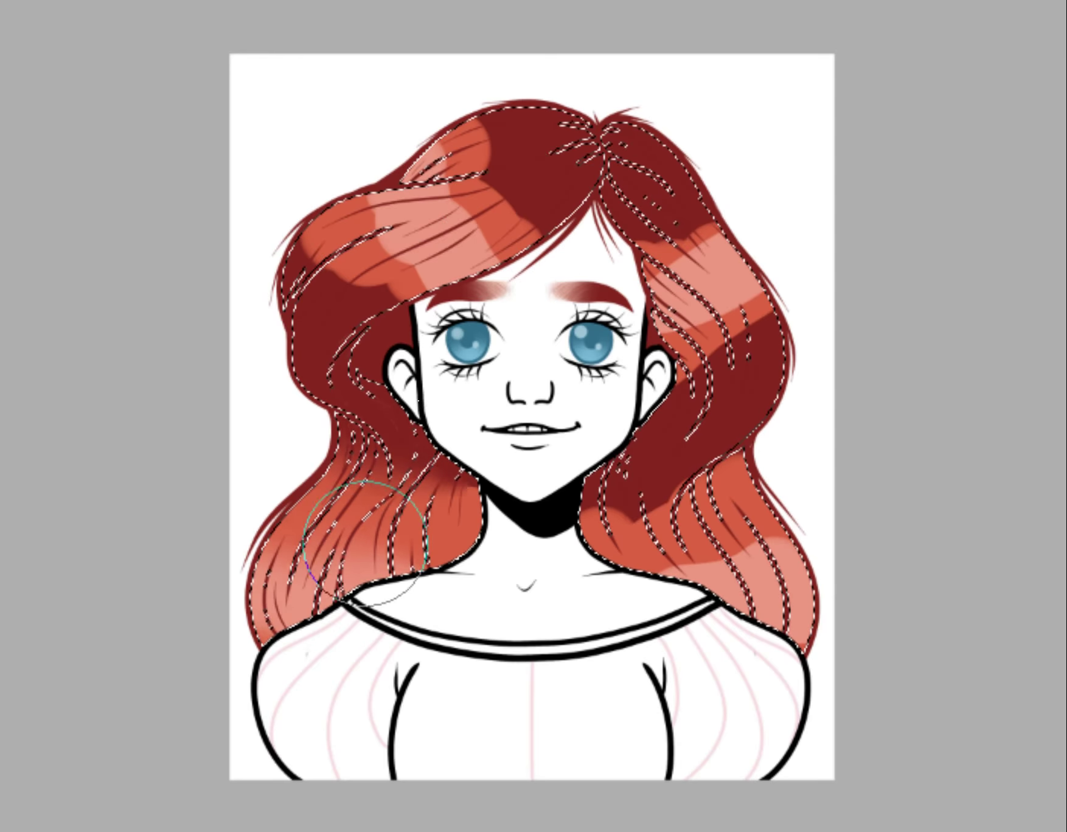
{"action": "key", "text": "ctrl+plus"}
{"action": "left_click_drag", "start_coordinate": [760, 121], "coordinate": [839, 277]}
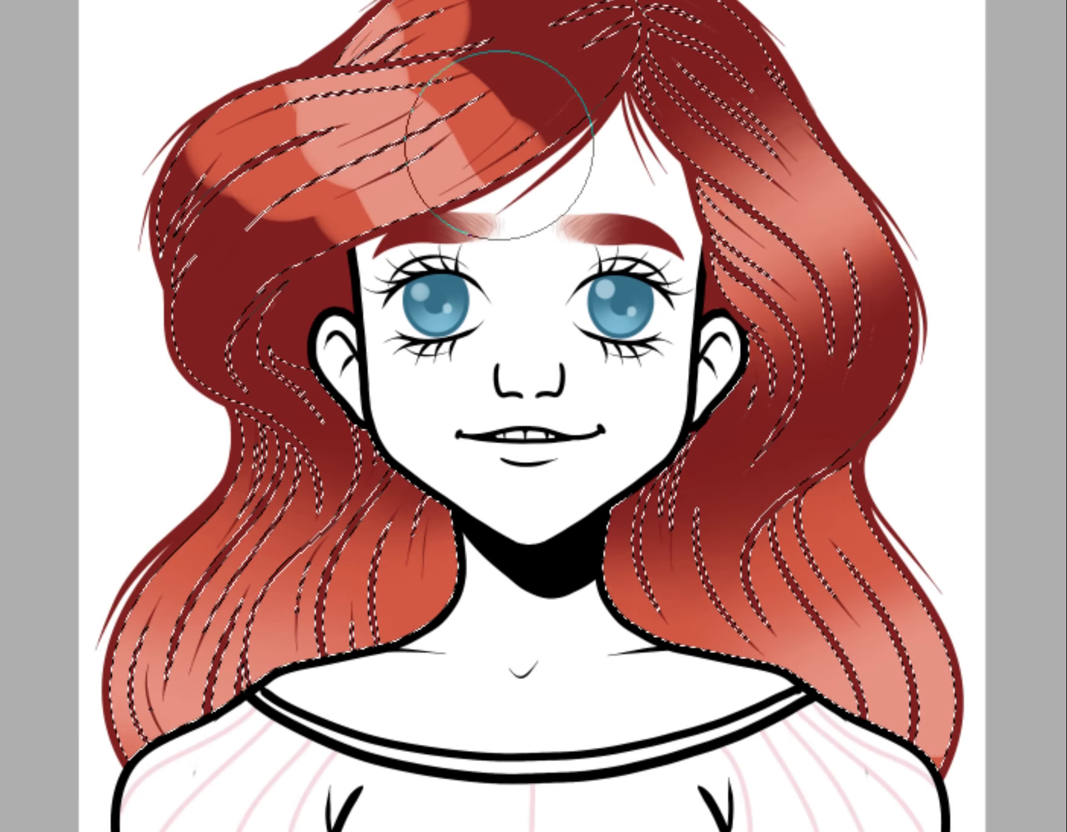
{"action": "mouse_move", "coordinate": [498, 144]}
{"action": "left_mouse_down"}
{"action": "mouse_move", "coordinate": [390, 40]}
{"action": "mouse_move", "coordinate": [262, 94]}
{"action": "left_mouse_up"}
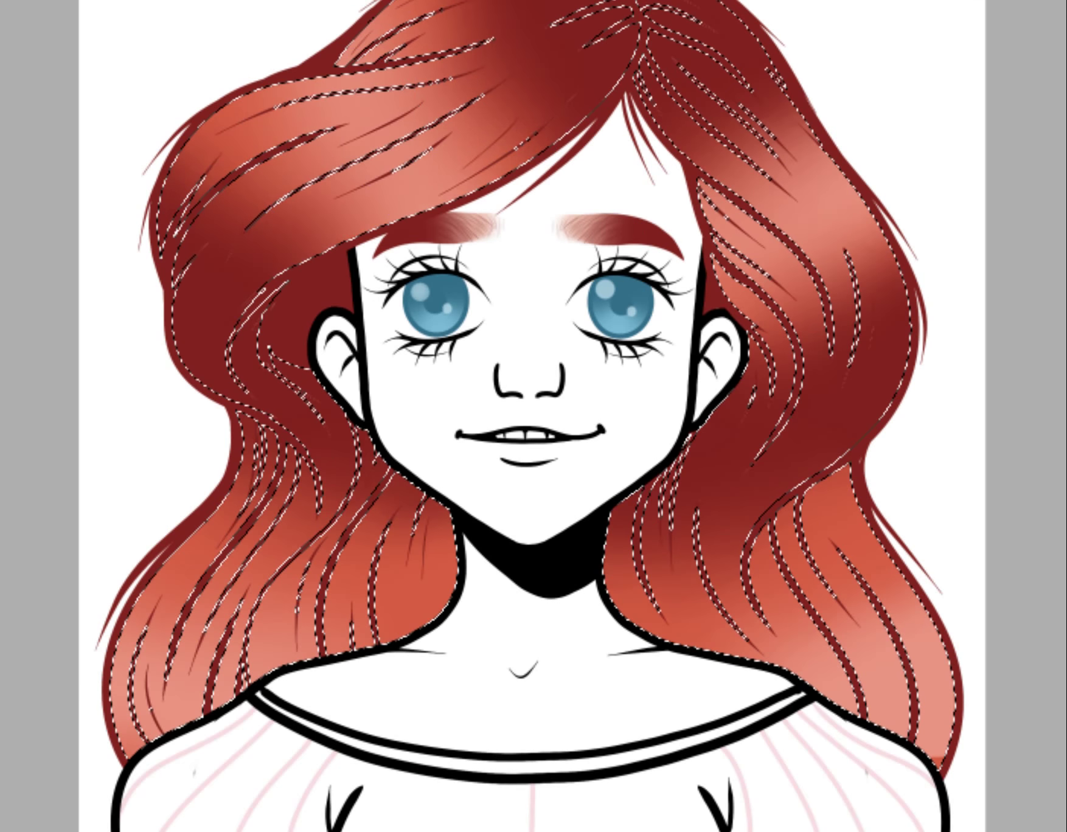
- Extend the hair selection over the line art of the left lock beside the ear
{"action": "key", "text": "ctrl+minus"}
{"action": "key", "text": "ctrl+plus"}
{"action": "left_click_drag", "start_coordinate": [261, 328], "coordinate": [237, 352]}
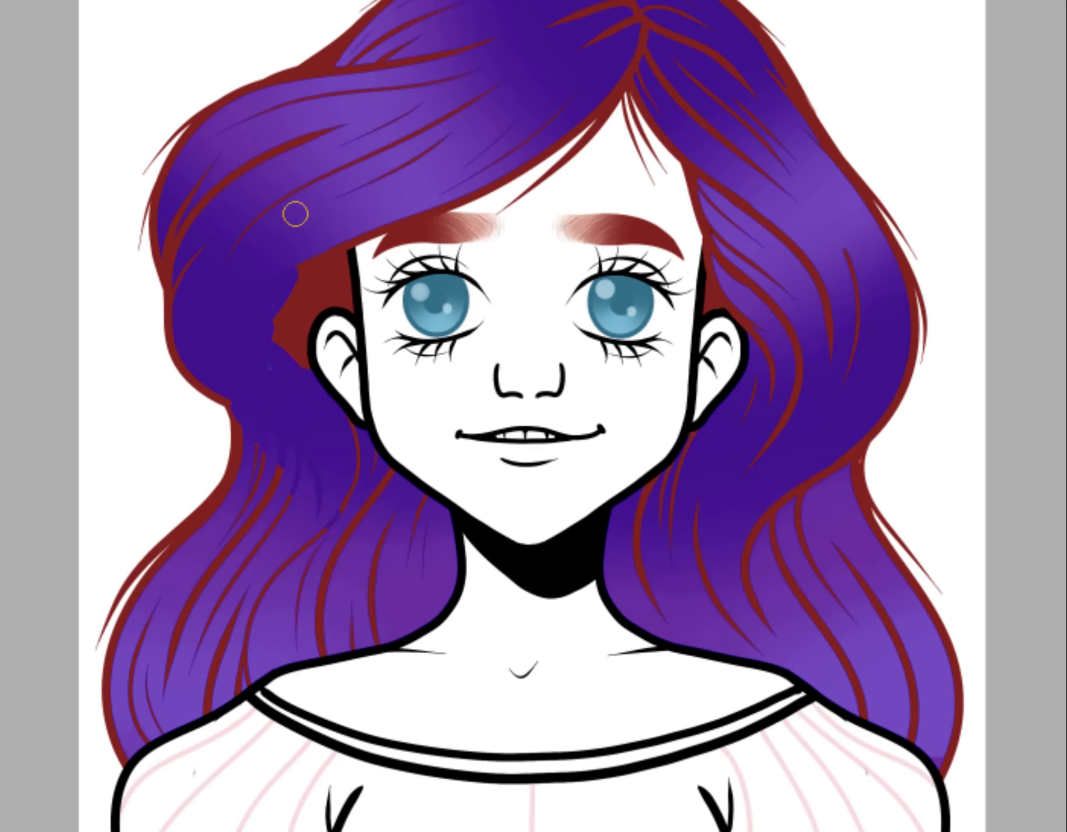
{"action": "key", "text": "ctrl+z"}
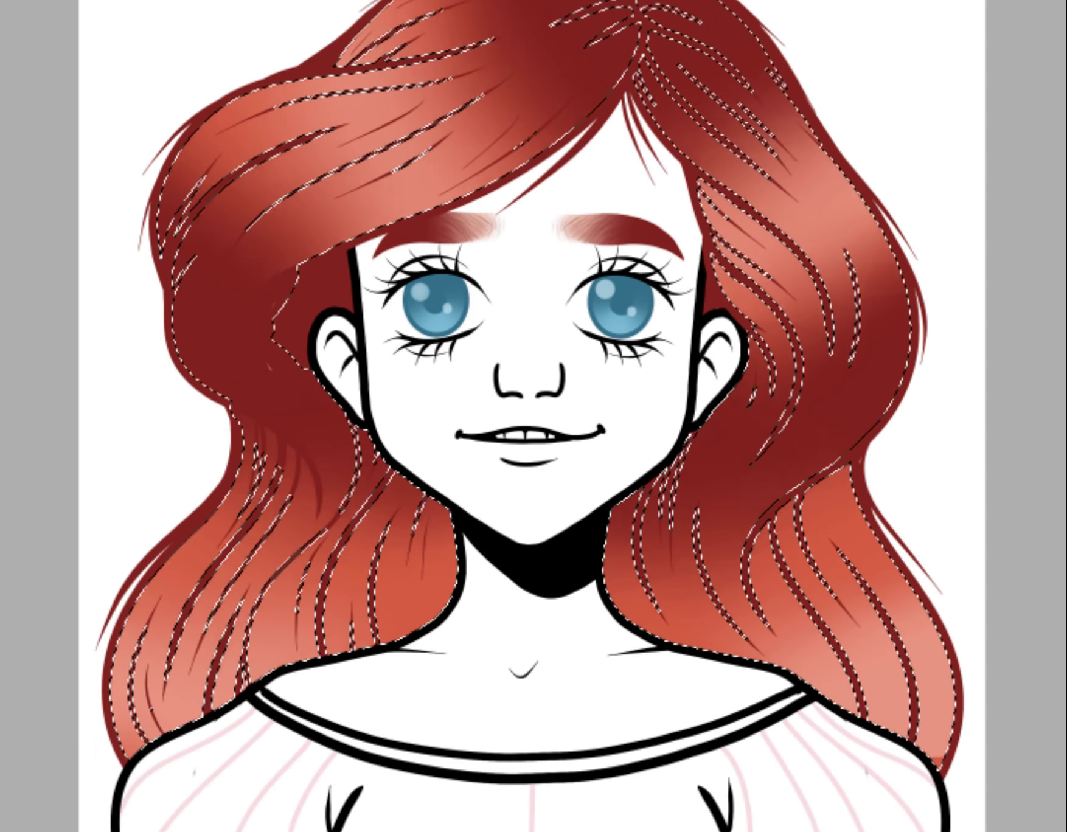
- Paint dark red over the hair tips above the shoulders and deep maroon shadows on the crown and side locks
{"action": "left_click_drag", "start_coordinate": [115, 693], "coordinate": [237, 657]}
{"action": "left_click_drag", "start_coordinate": [851, 675], "coordinate": [955, 614]}
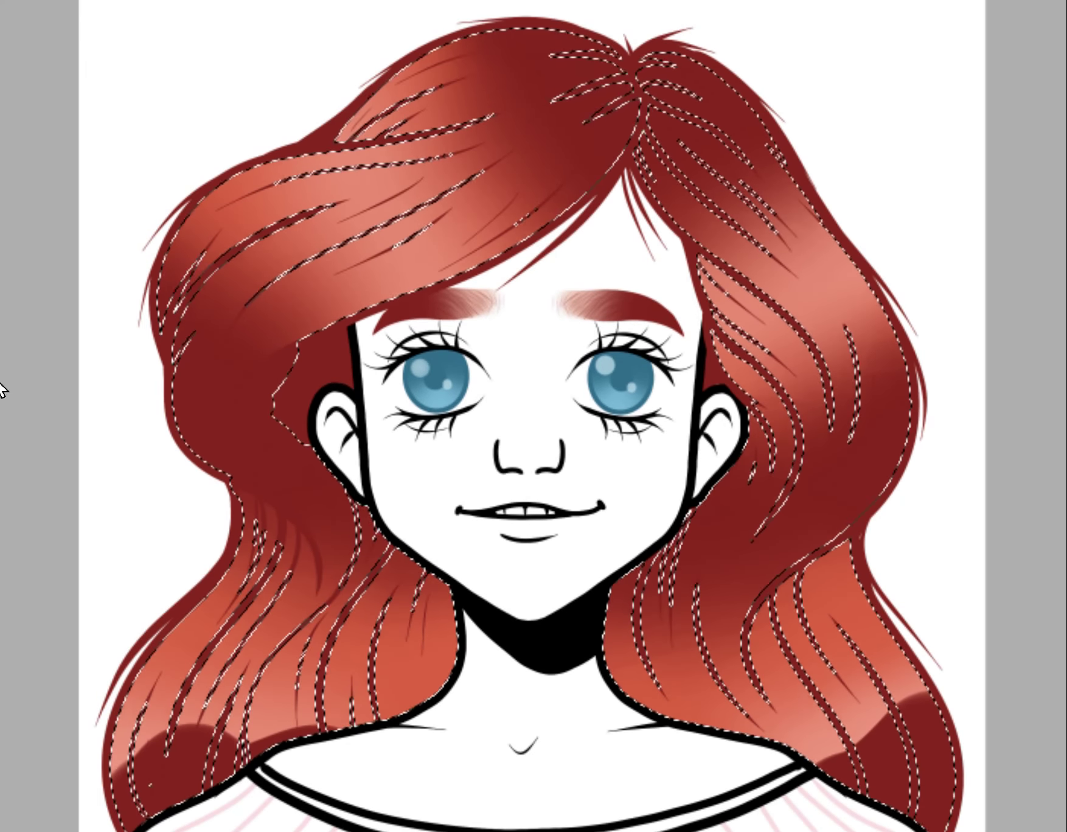
{"action": "left_click_drag", "start_coordinate": [499, 55], "coordinate": [609, 182]}
{"action": "left_click_drag", "start_coordinate": [201, 426], "coordinate": [297, 369]}
{"action": "left_click_drag", "start_coordinate": [748, 438], "coordinate": [900, 377]}
{"action": "left_click_drag", "start_coordinate": [201, 365], "coordinate": [281, 324]}
- Blend the maroon shadows and the dark red tips smoothly into the surrounding hair colors
{"action": "left_click_drag", "start_coordinate": [513, 58], "coordinate": [535, 110]}
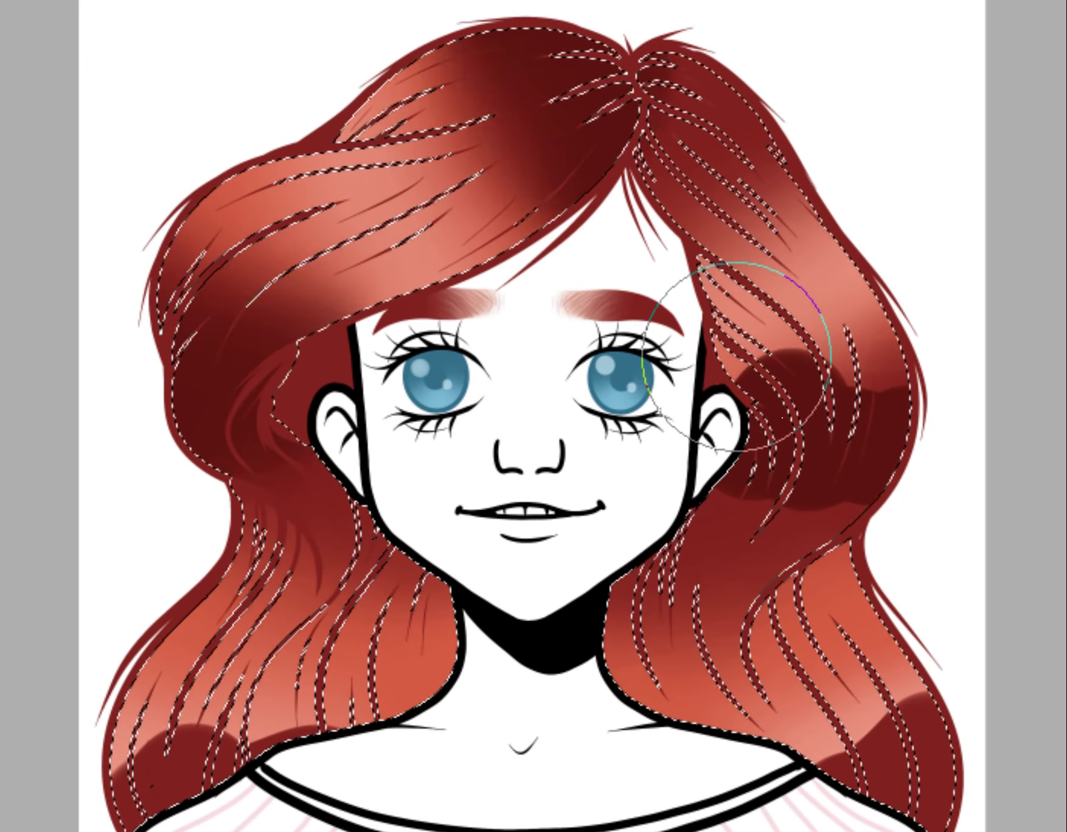
{"action": "left_click_drag", "start_coordinate": [152, 761], "coordinate": [274, 730]}
{"action": "left_click_drag", "start_coordinate": [839, 717], "coordinate": [900, 760]}
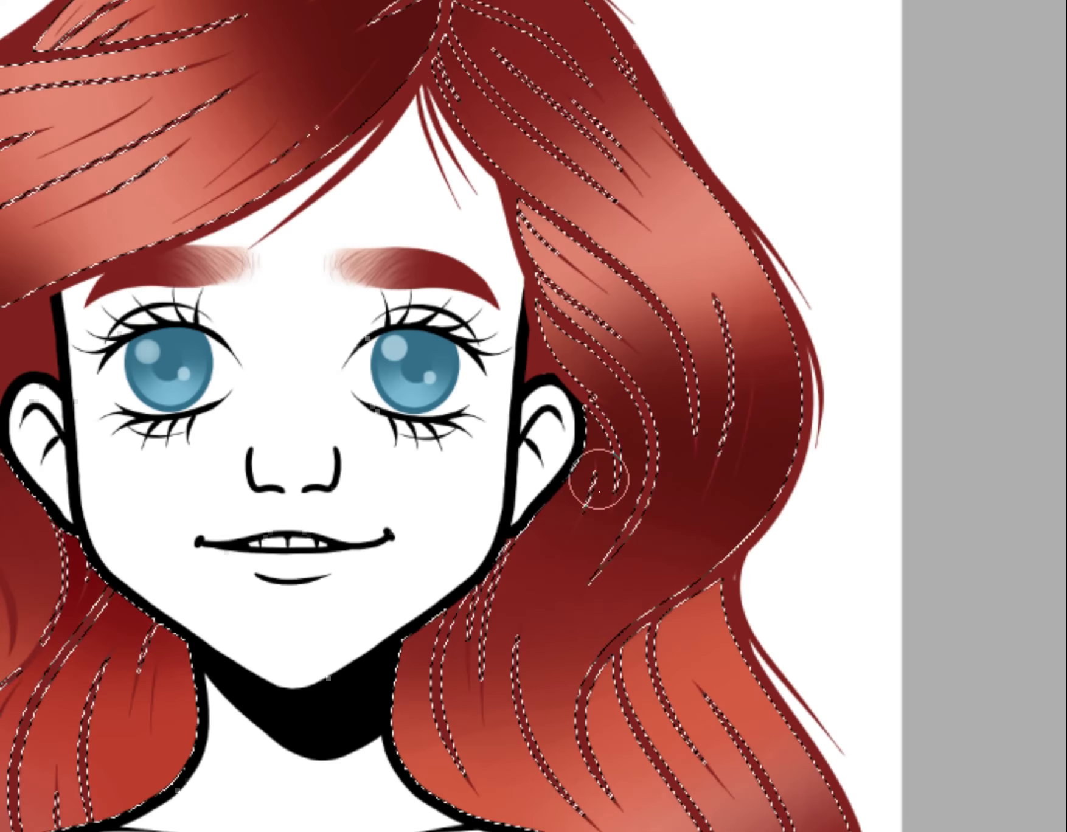
- Paint dark maroon shadows into the right lock's outer curve and beside the ear, and blend them into the surrounding red
{"action": "mouse_move", "coordinate": [752, 450]}
{"action": "left_mouse_down"}
{"action": "mouse_move", "coordinate": [726, 633]}
{"action": "mouse_move", "coordinate": [796, 614]}
{"action": "left_mouse_up"}
{"action": "mouse_move", "coordinate": [645, 482]}
{"action": "left_mouse_down"}
{"action": "mouse_move", "coordinate": [757, 322]}
{"action": "mouse_move", "coordinate": [666, 500]}
{"action": "left_mouse_up"}
{"action": "scroll", "coordinate": [667, 500], "scroll_direction": "up", "scroll_amount": 4}
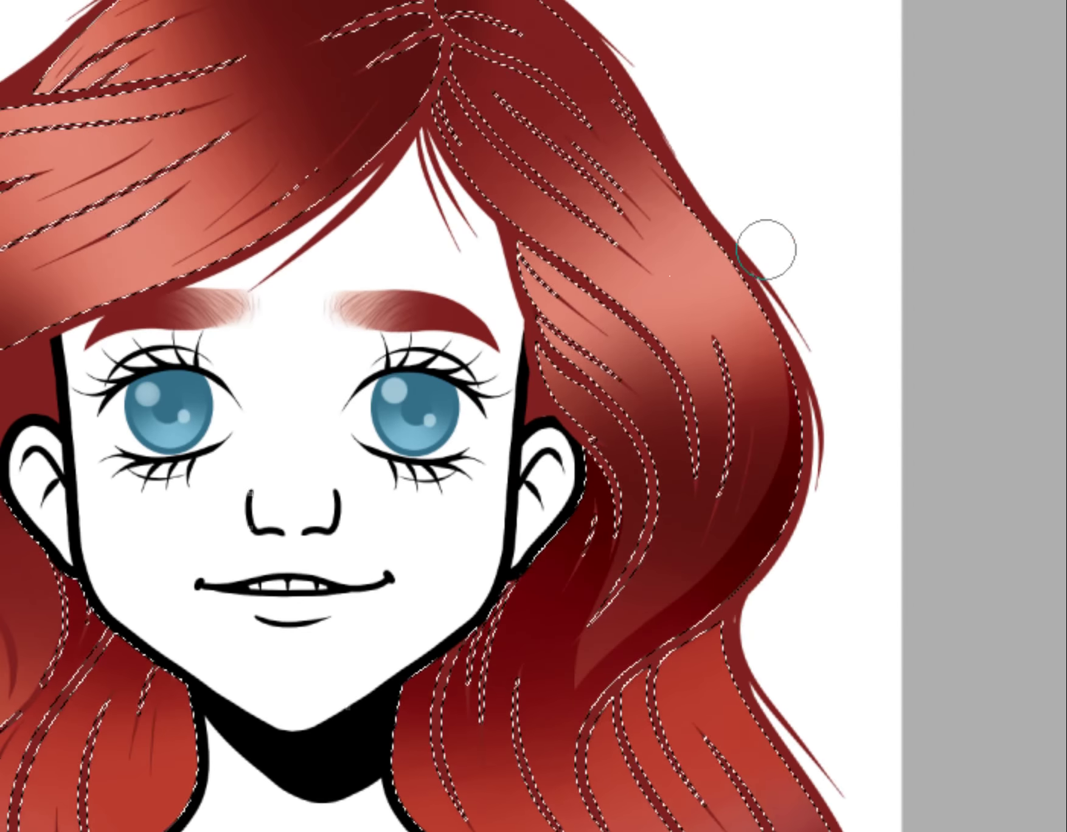
{"action": "mouse_move", "coordinate": [767, 243]}
{"action": "left_mouse_down"}
{"action": "mouse_move", "coordinate": [526, 286]}
{"action": "mouse_move", "coordinate": [643, 565]}
{"action": "left_mouse_up"}
{"action": "scroll", "coordinate": [643, 564], "scroll_direction": "left", "scroll_amount": 5}
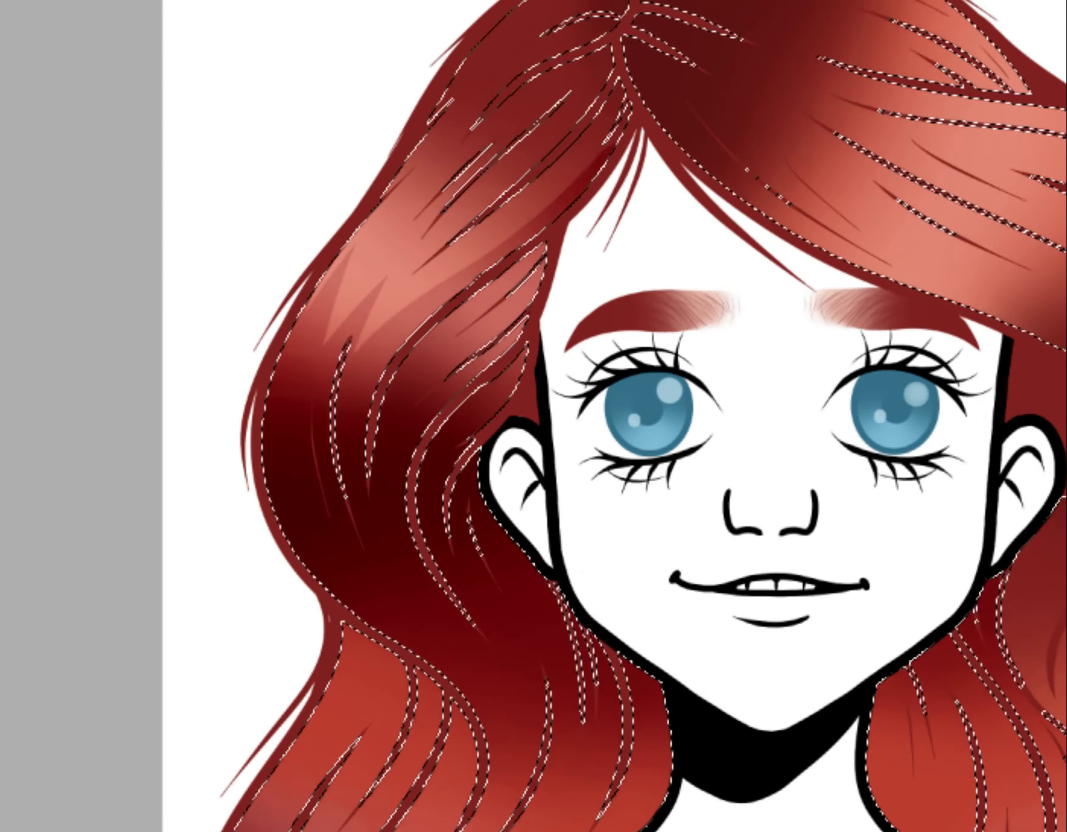
- Paint deep maroon shadows on the front wave's underside, the left lock and the crown beside the parting, and streak the wave with lighter strands
{"action": "key", "text": "ctrl+0"}
{"action": "scroll", "coordinate": [531, 417], "scroll_direction": "up", "scroll_amount": 3}
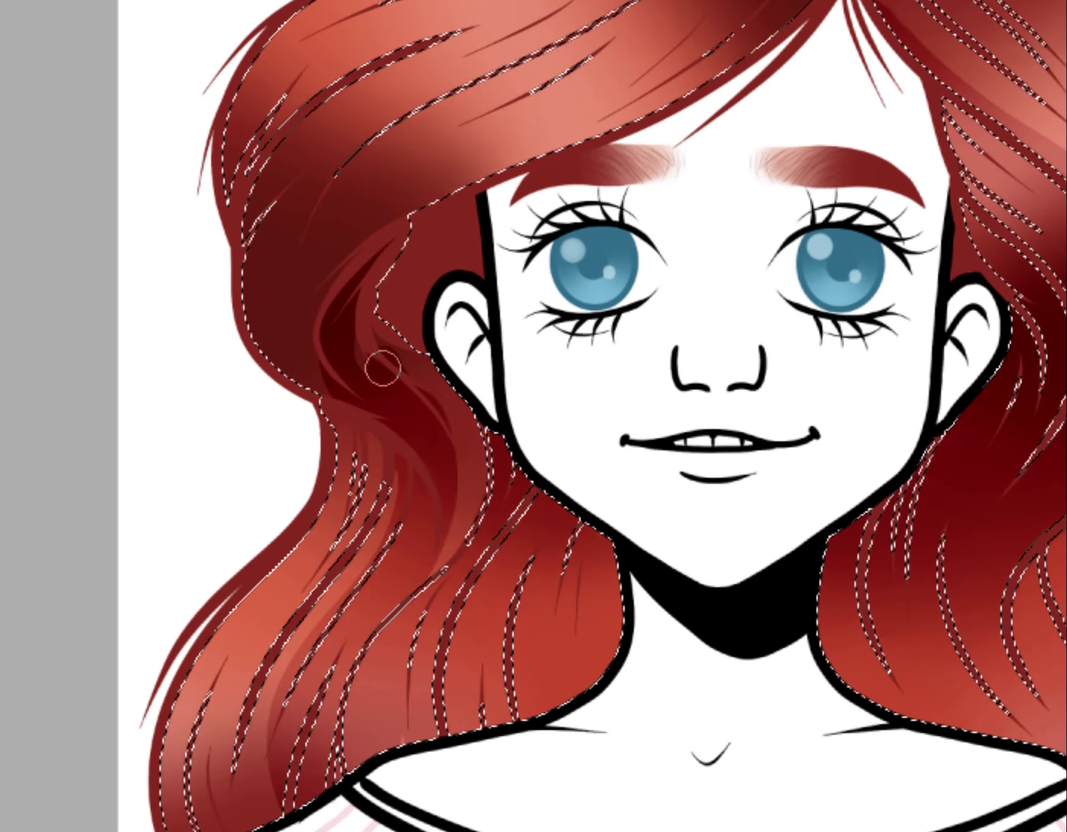
{"action": "scroll", "coordinate": [381, 367], "scroll_direction": "down", "scroll_amount": 2}
{"action": "scroll", "coordinate": [421, 443], "scroll_direction": "up", "scroll_amount": 5}
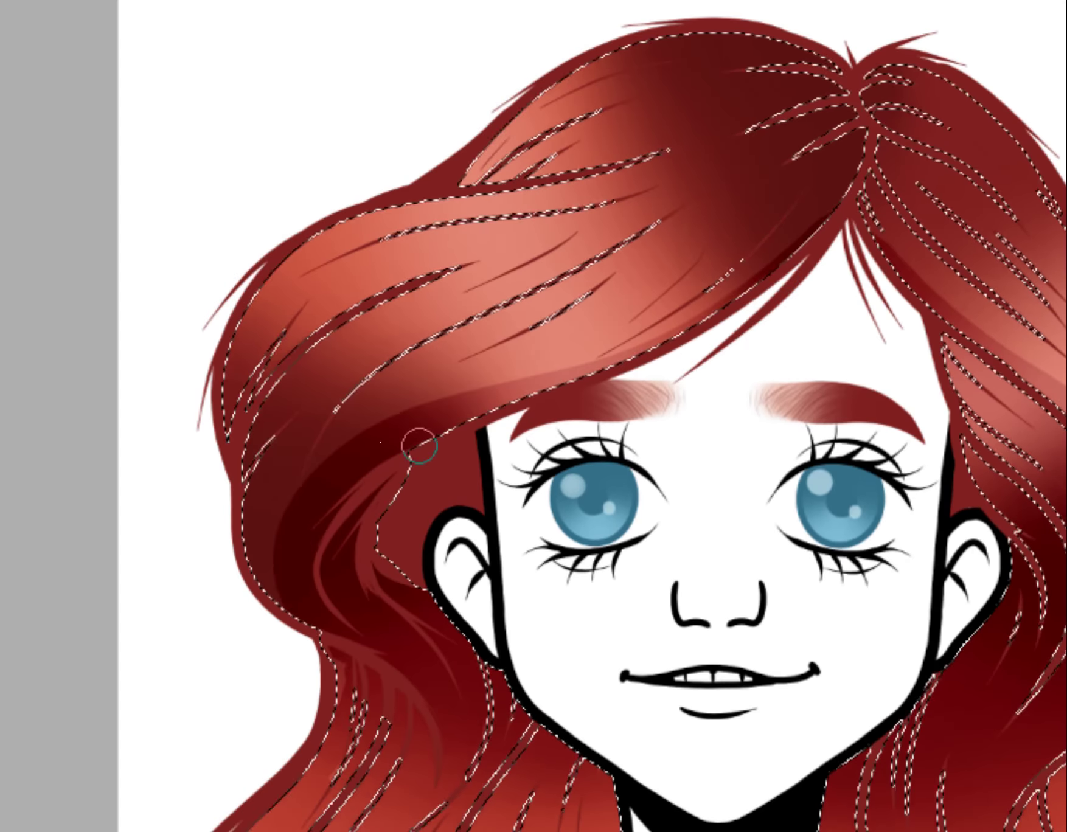
{"action": "key", "text": "ctrl+["}
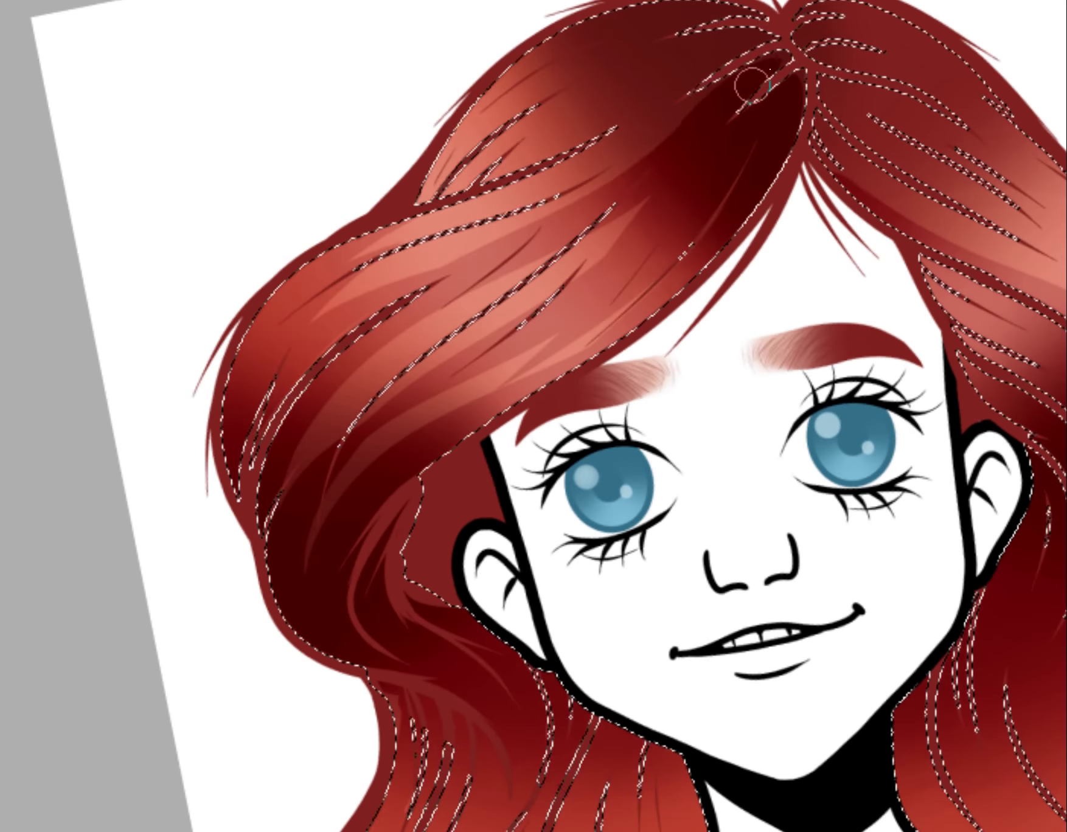
{"action": "scroll", "coordinate": [517, 227], "scroll_direction": "up", "scroll_amount": 3}
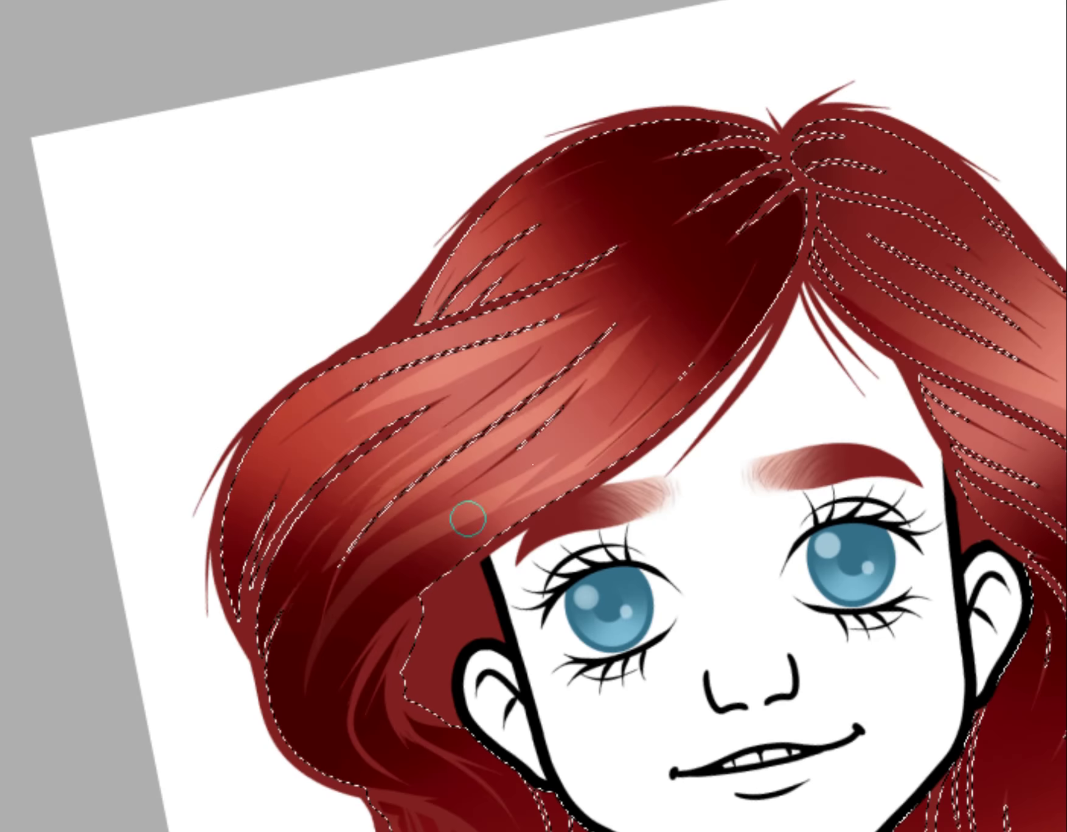
- Darken the crown above the right lock and add fine pinkish-red and salmon strands across that lock's highlight
{"action": "key", "text": "5"}
{"action": "key", "text": "m"}
{"action": "scroll", "coordinate": [738, 120], "scroll_direction": "left", "scroll_amount": 5}
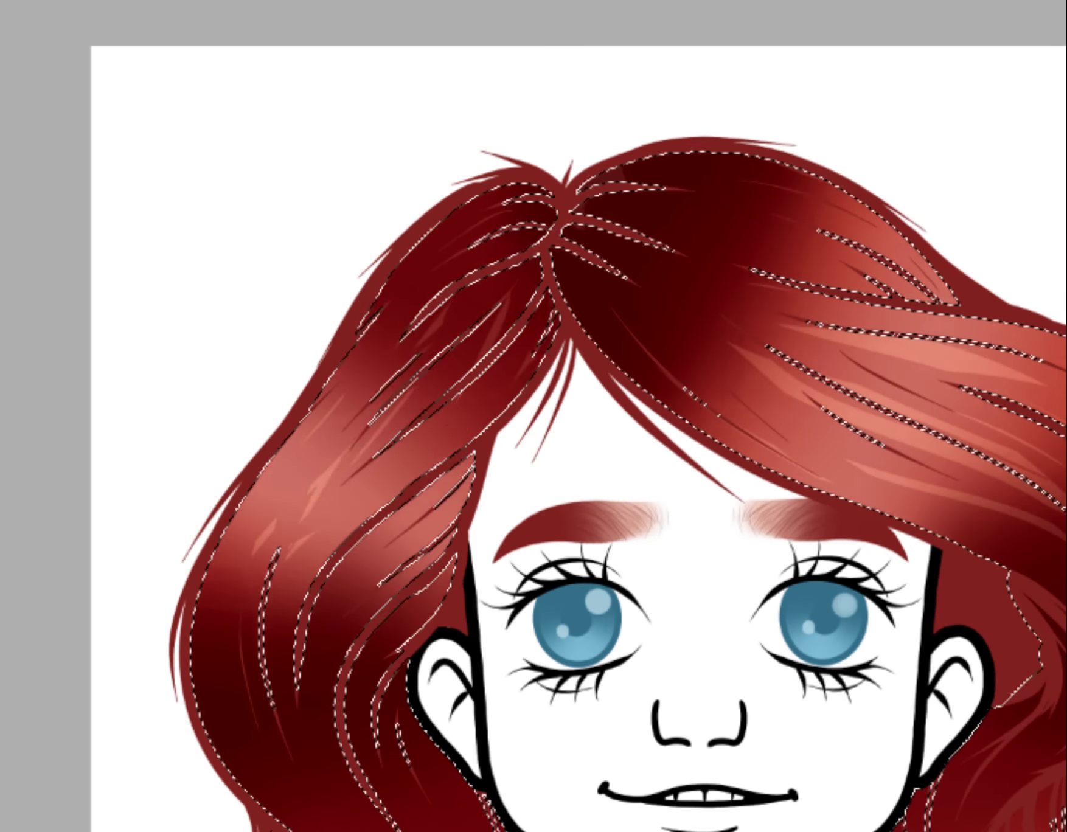
{"action": "scroll", "coordinate": [984, 314], "scroll_direction": "down", "scroll_amount": 5}
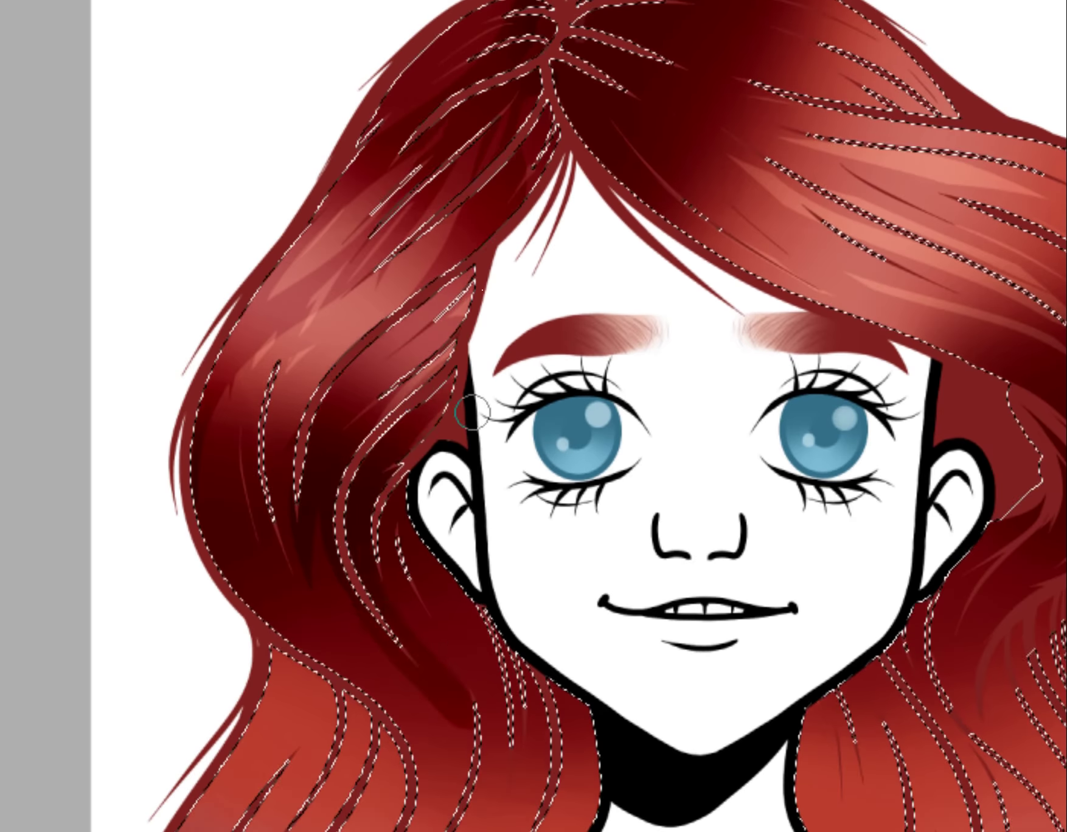
{"action": "scroll", "coordinate": [988, 362], "scroll_direction": "down", "scroll_amount": 6}
{"action": "key", "text": "m"}
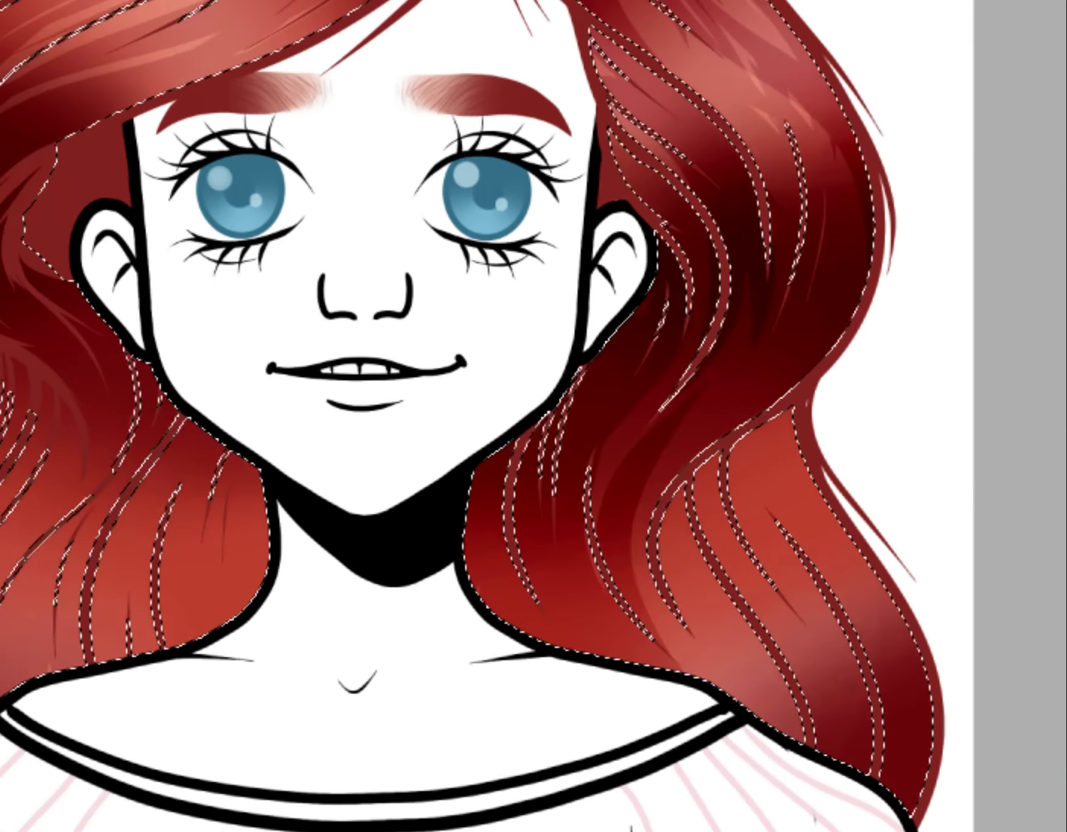
- Deepen the crown and side lock shadows to near-black, and streak the front wave with red and dark strands
{"action": "scroll", "coordinate": [793, 341], "scroll_direction": "up", "scroll_amount": 2}
{"action": "scroll", "coordinate": [793, 340], "scroll_direction": "down", "scroll_amount": 6}
{"action": "scroll", "coordinate": [1050, 336], "scroll_direction": "up", "scroll_amount": 10}
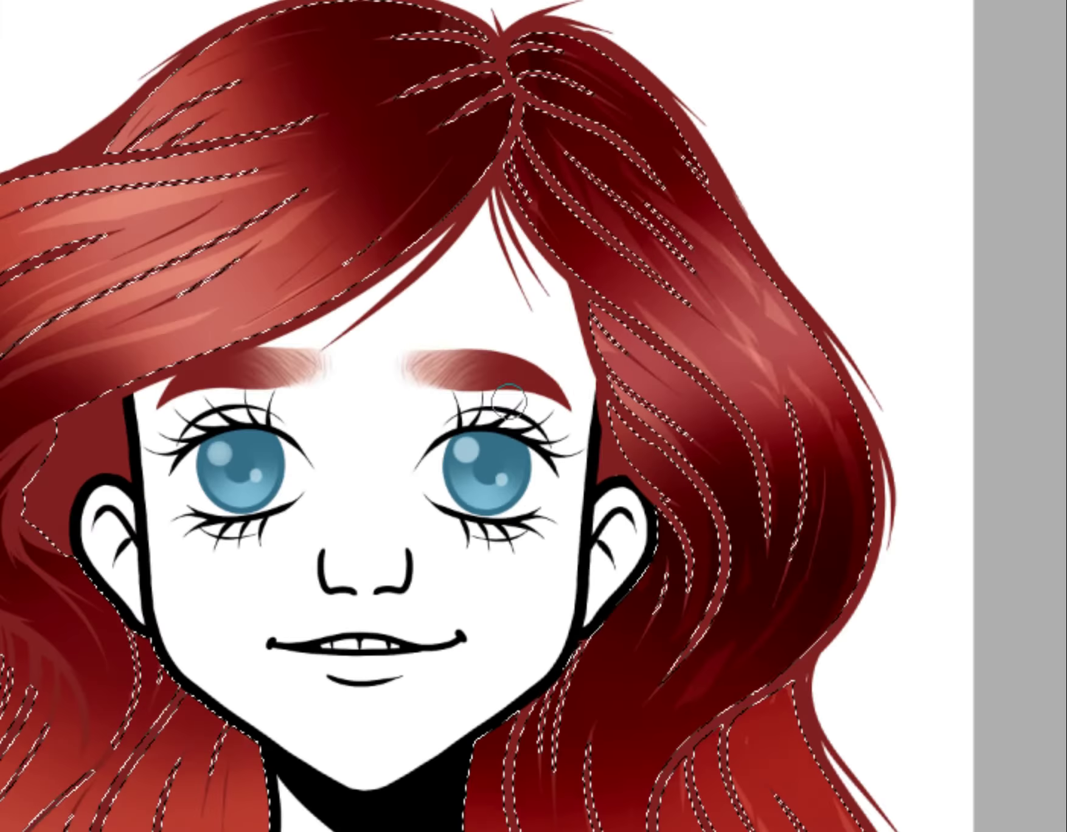
{"action": "key", "text": "m"}
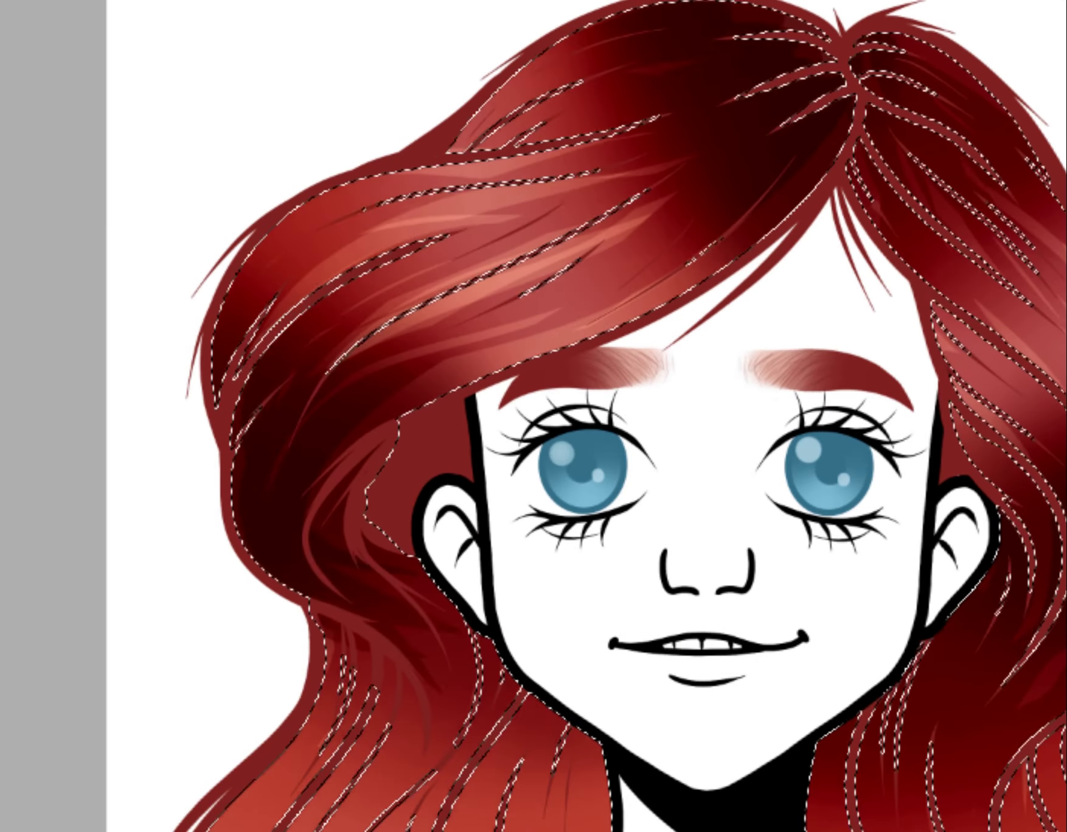
{"action": "scroll", "coordinate": [507, 498], "scroll_direction": "down", "scroll_amount": 5}
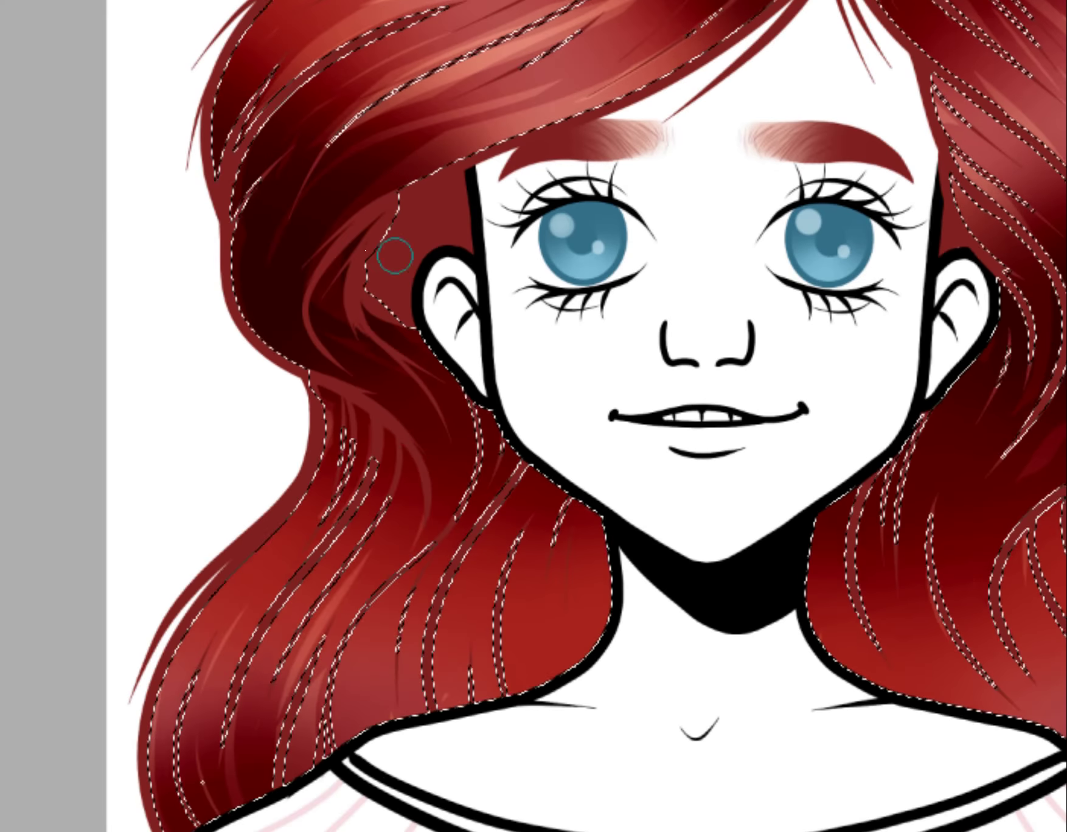
{"action": "scroll", "coordinate": [249, 483], "scroll_direction": "up", "scroll_amount": 7}
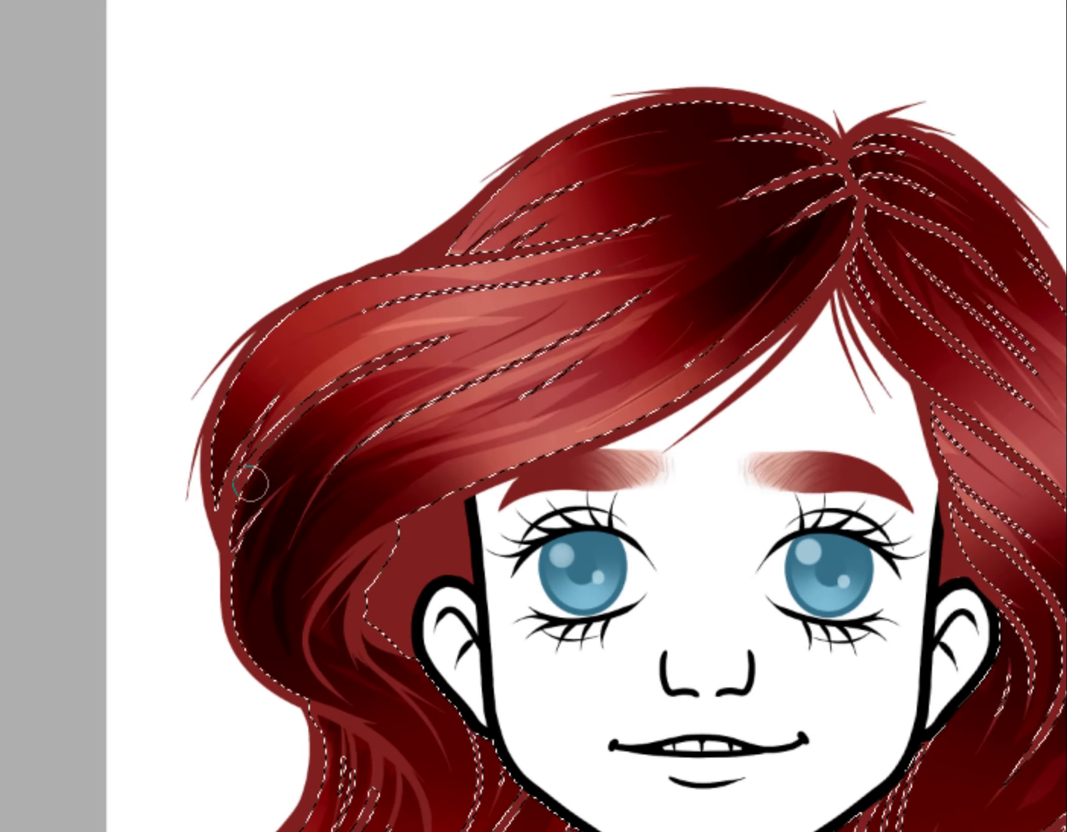
{"action": "key", "text": "m"}
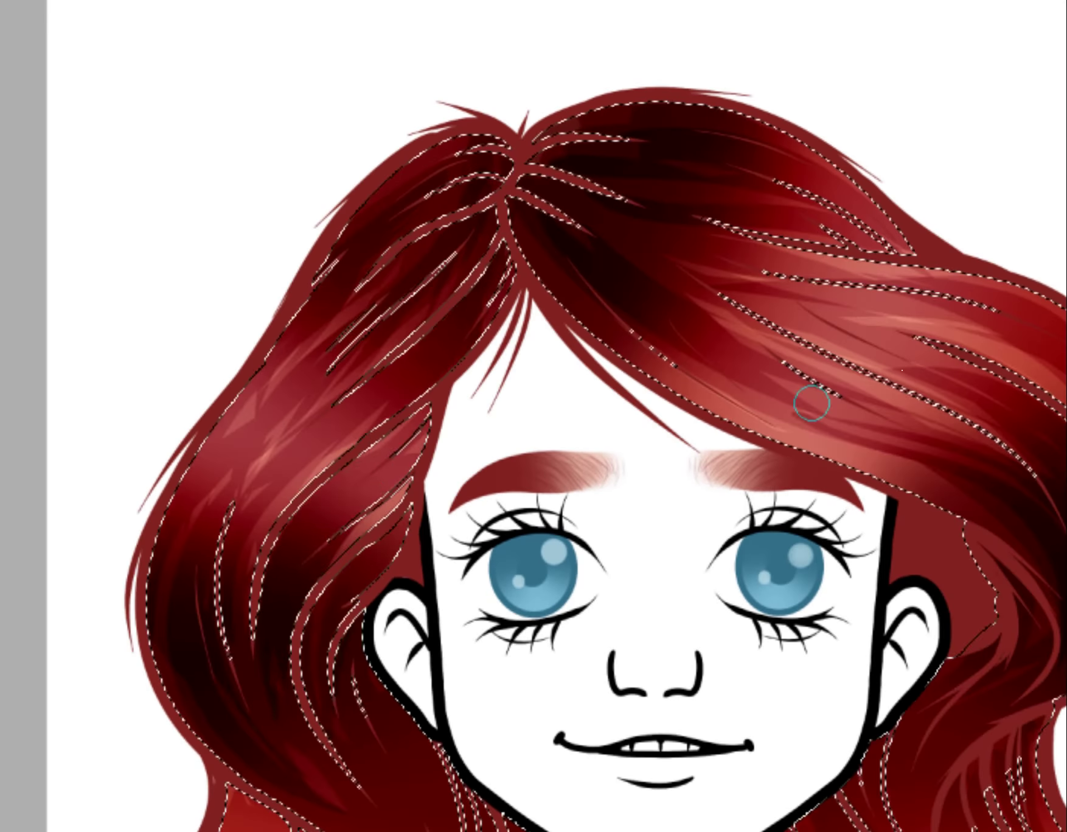
- Check the hair without its selection, restore the selection, and paint saturated dark red strands over the lower locks beside the neck
{"action": "scroll", "coordinate": [488, 697], "scroll_direction": "down", "scroll_amount": 5}
{"action": "scroll", "coordinate": [290, 310], "scroll_direction": "down", "scroll_amount": 5}
{"action": "key", "text": "ctrl+shift+a"}
{"action": "key", "text": "m"}
{"action": "key", "text": "minus"}
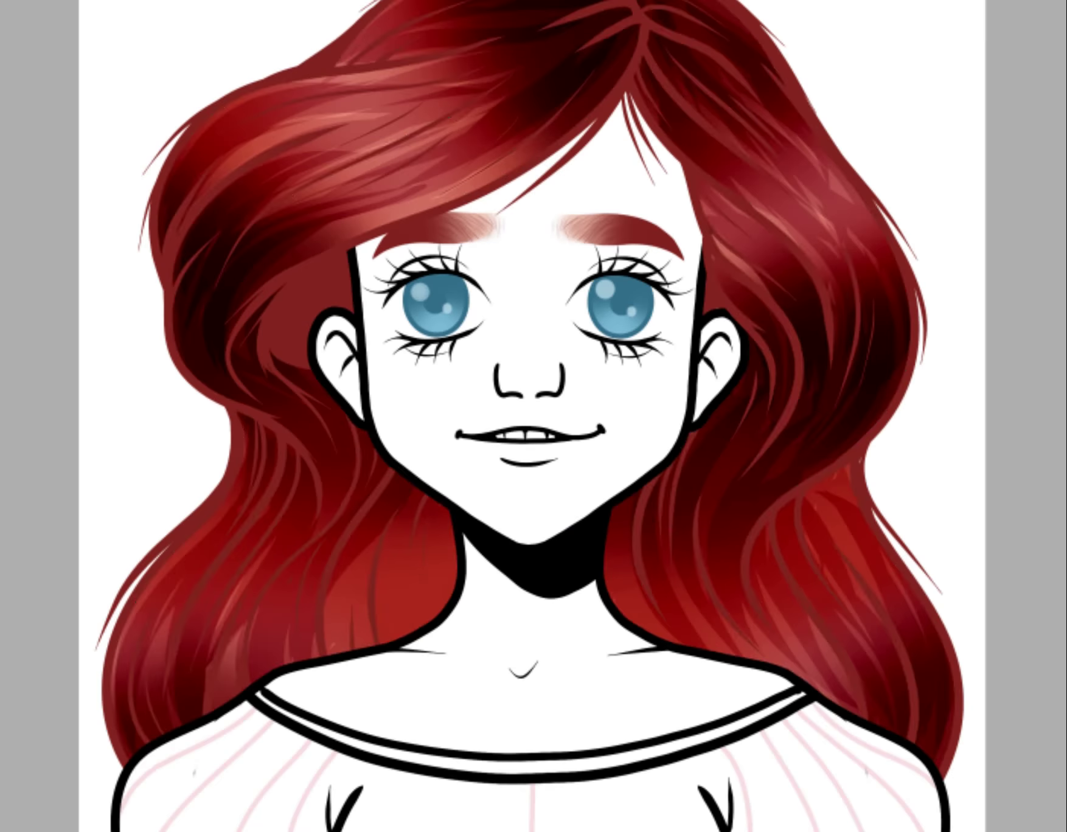
{"action": "key", "text": "ctrl+shift+d"}
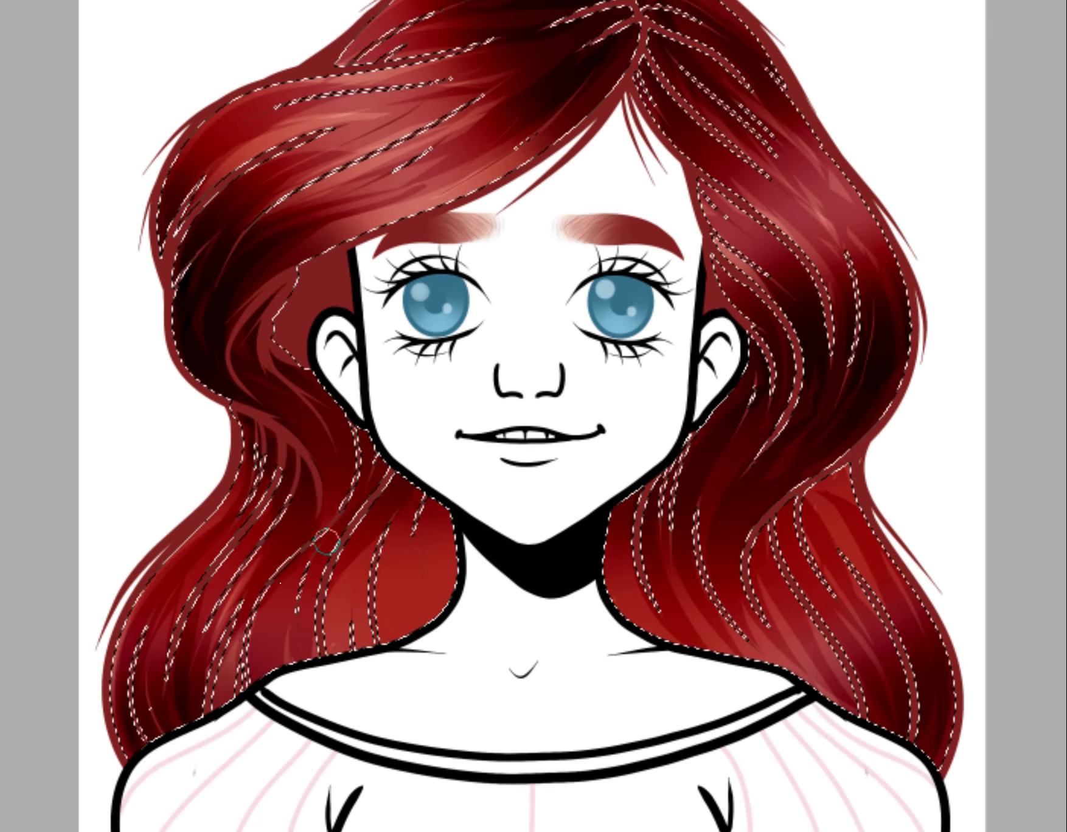
{"action": "key", "text": "m"}
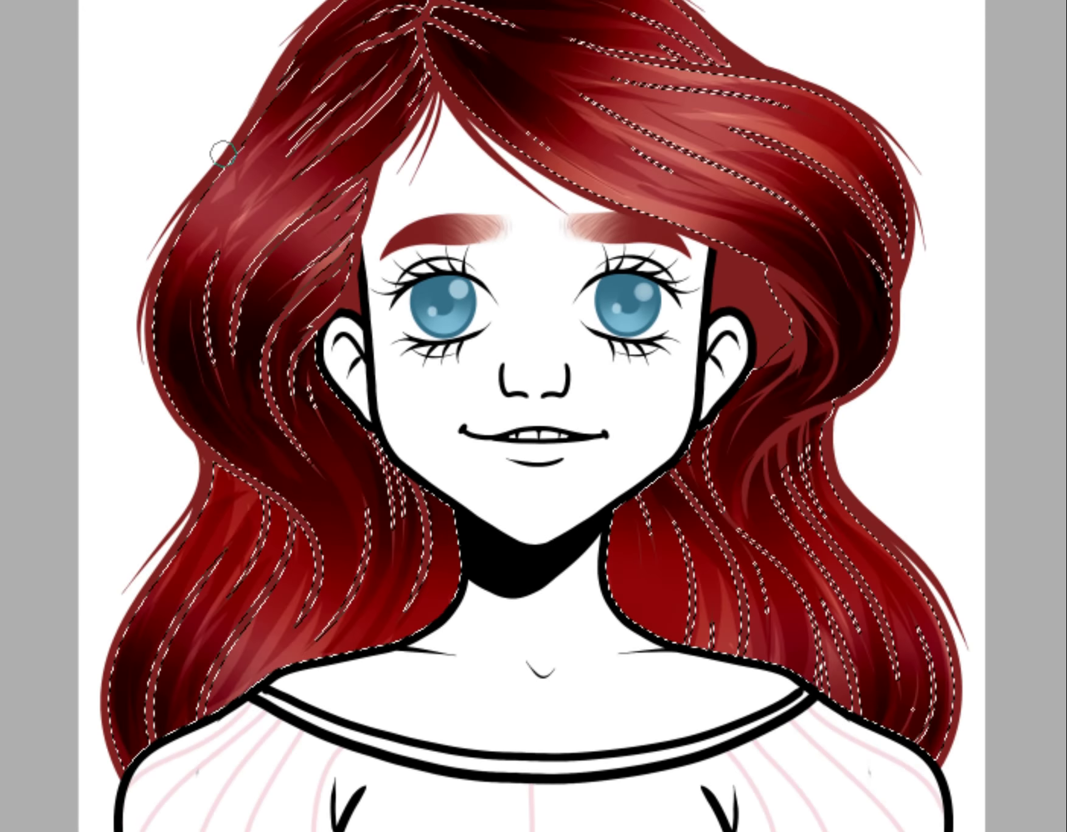
- Intensify the near-black shadows at the hair roots around the parting and in the right lock's outer curve
{"action": "scroll", "coordinate": [350, 369], "scroll_direction": "up", "scroll_amount": 3}
{"action": "key", "text": "m"}
{"action": "key", "text": "ctrl+shift+a"}
{"action": "key", "text": "ctrl+shift+d"}
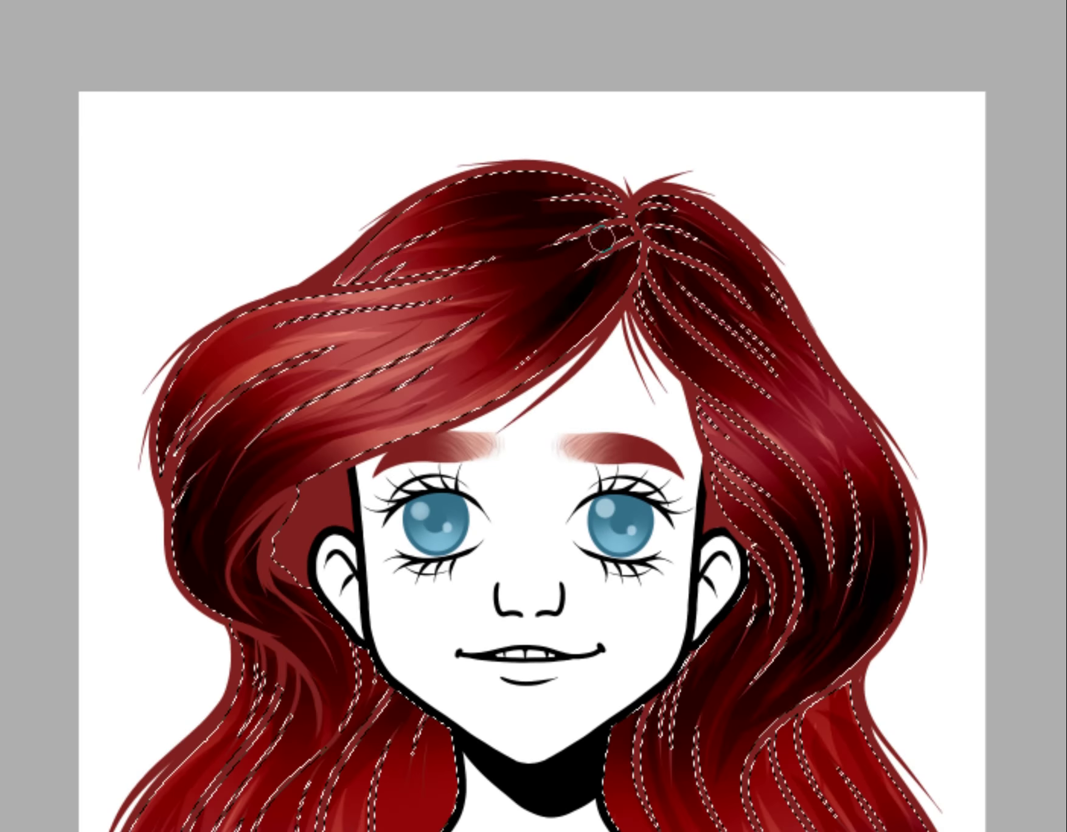
{"action": "scroll", "coordinate": [281, 726], "scroll_direction": "down", "scroll_amount": 5}
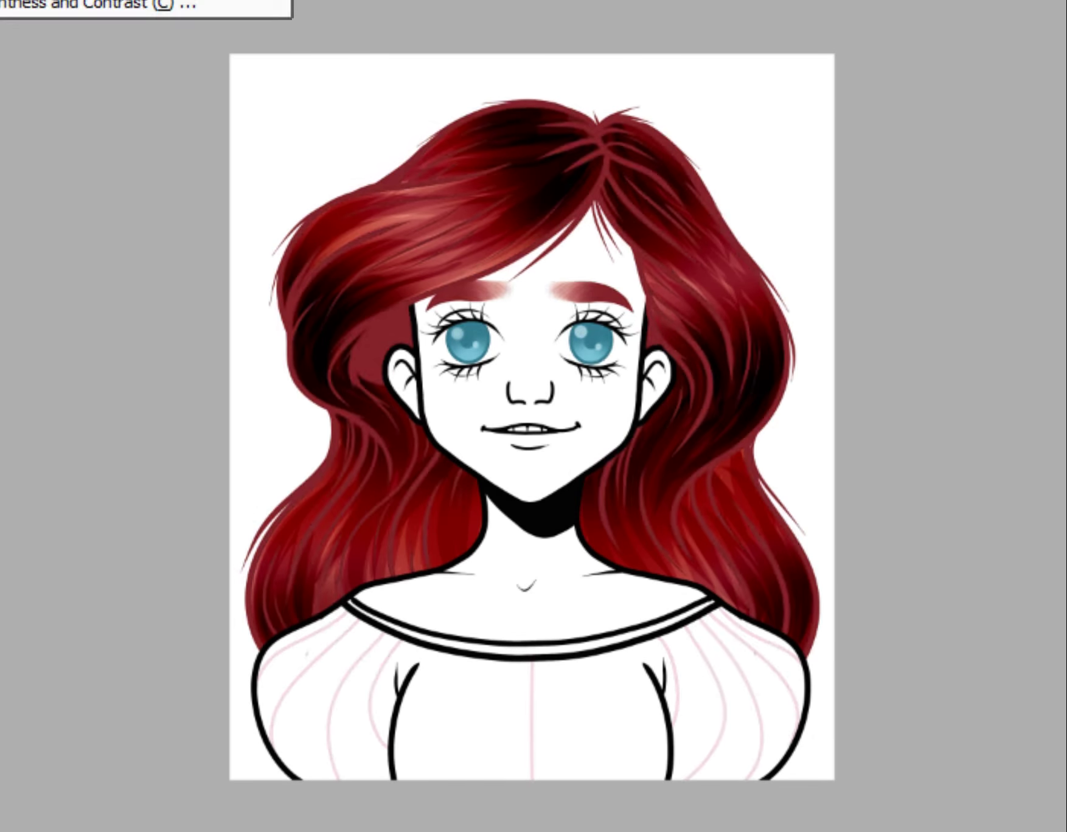
- Darken the hair lines, eyebrows, eyes and dress fold lines with a Brightness and Contrast adjustment
{"action": "left_click", "coordinate": [98, 6]}
{"action": "left_click_drag", "start_coordinate": [36, 126], "coordinate": [26, 126]}
{"action": "left_click_drag", "start_coordinate": [67, 171], "coordinate": [76, 172]}
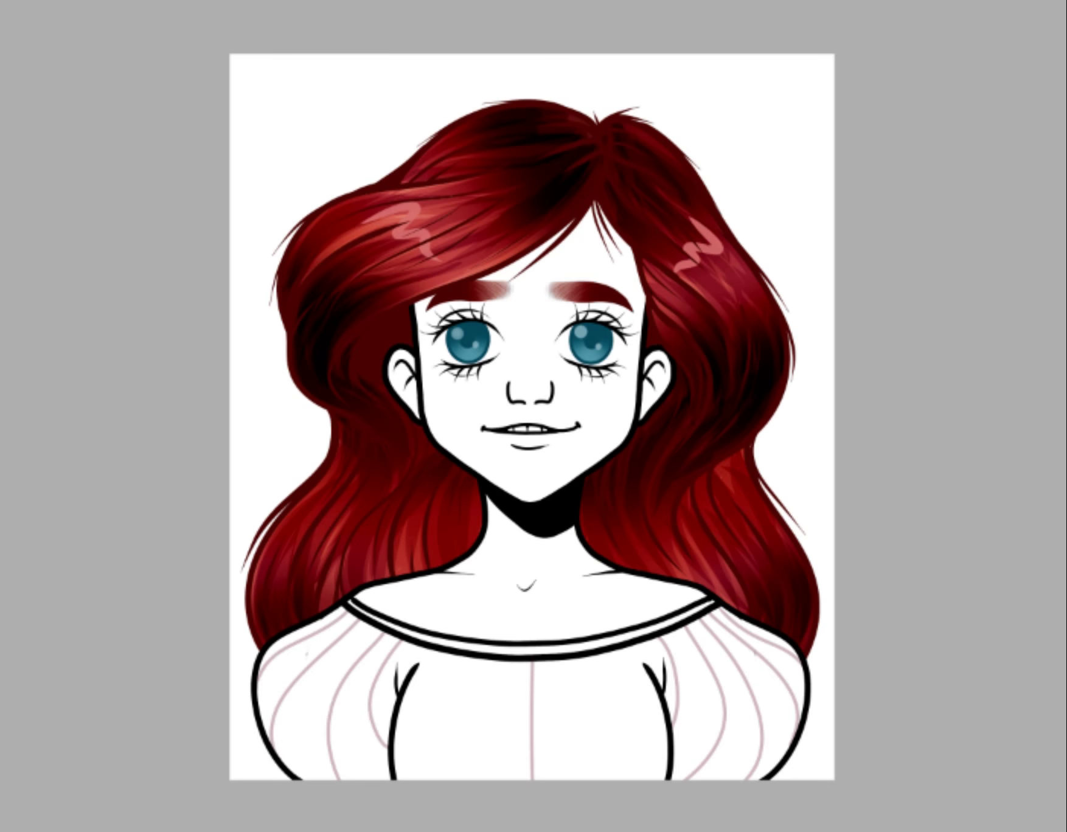
- Lower the brightness and raise the contrast of the hair shading, and apply the adjustment
{"action": "left_click_drag", "start_coordinate": [67, 126], "coordinate": [43, 126]}
{"action": "left_click_drag", "start_coordinate": [67, 171], "coordinate": [76, 172]}
{"action": "key", "text": "Return"}
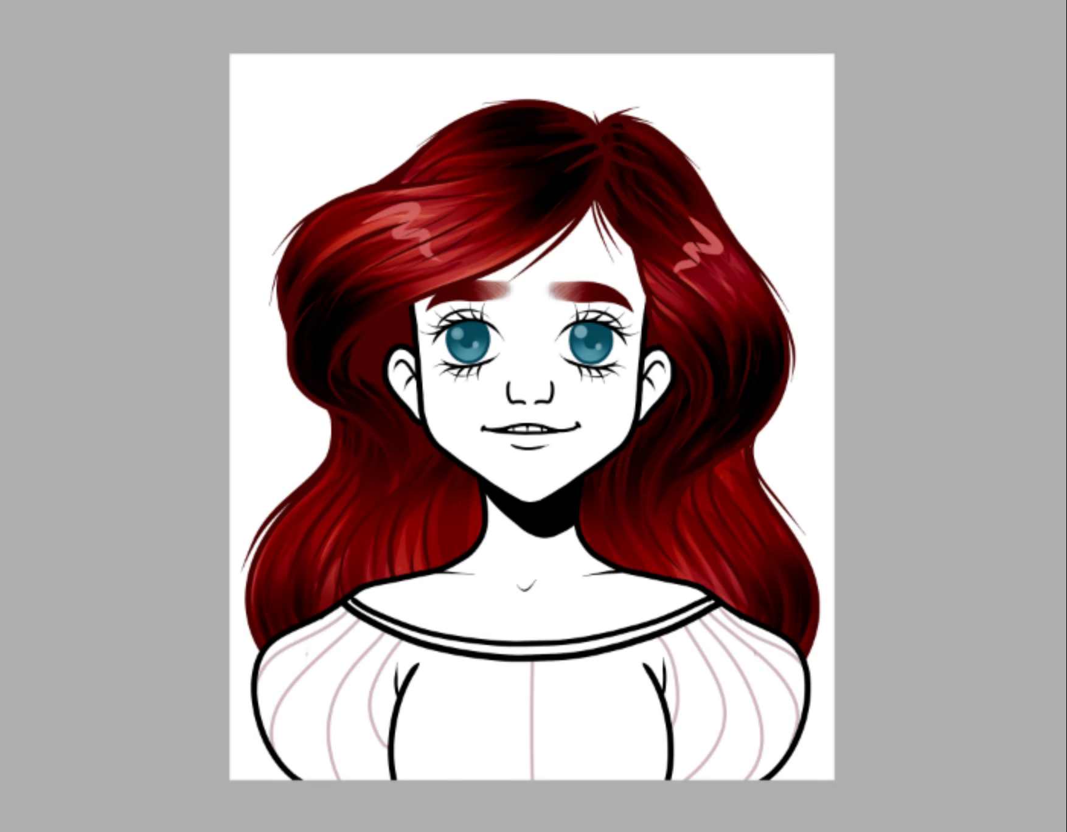
- Select the whole face area, including the gaps around the eyebrows and lashes, and fill it with a light peach skin color
{"action": "left_click", "coordinate": [444, 274]}
{"action": "left_click_drag", "start_coordinate": [565, 291], "coordinate": [478, 297]}
{"action": "key", "text": "4"}
{"action": "key", "text": "4"}
{"action": "key", "text": "4"}
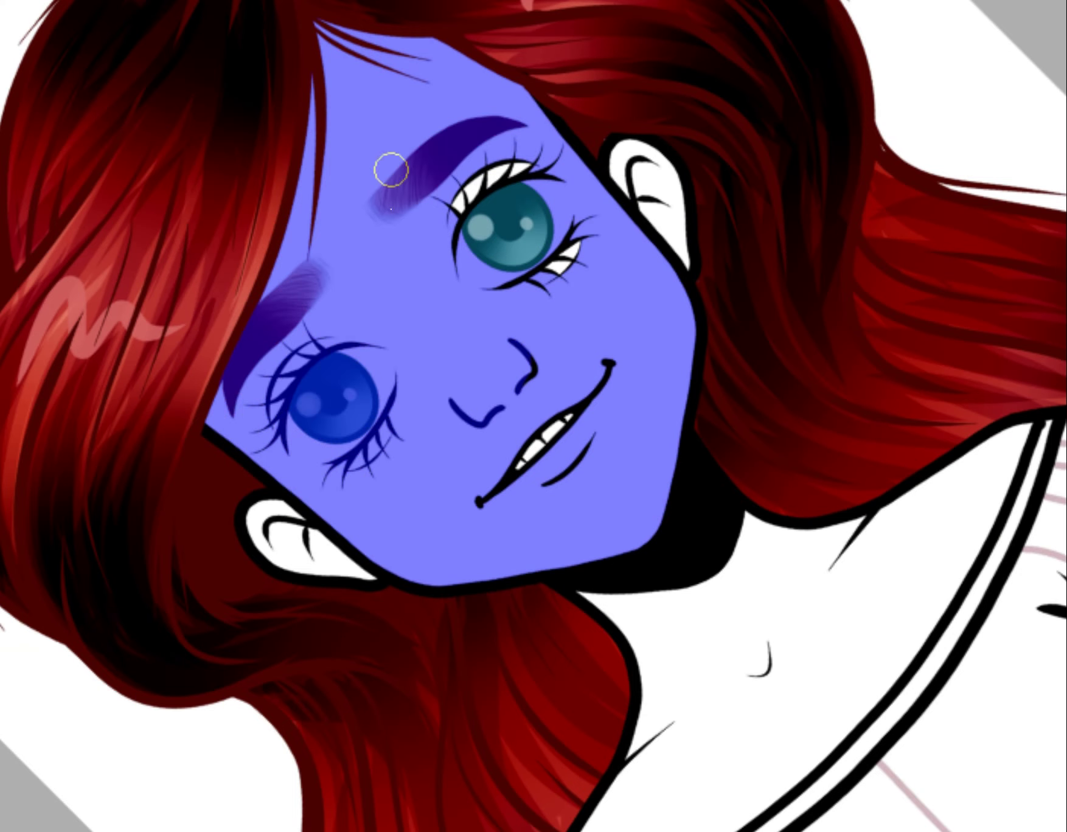
{"action": "key", "text": "5"}
{"action": "key", "text": "alt+BackSpace"}
{"action": "key", "text": "ctrl+0"}
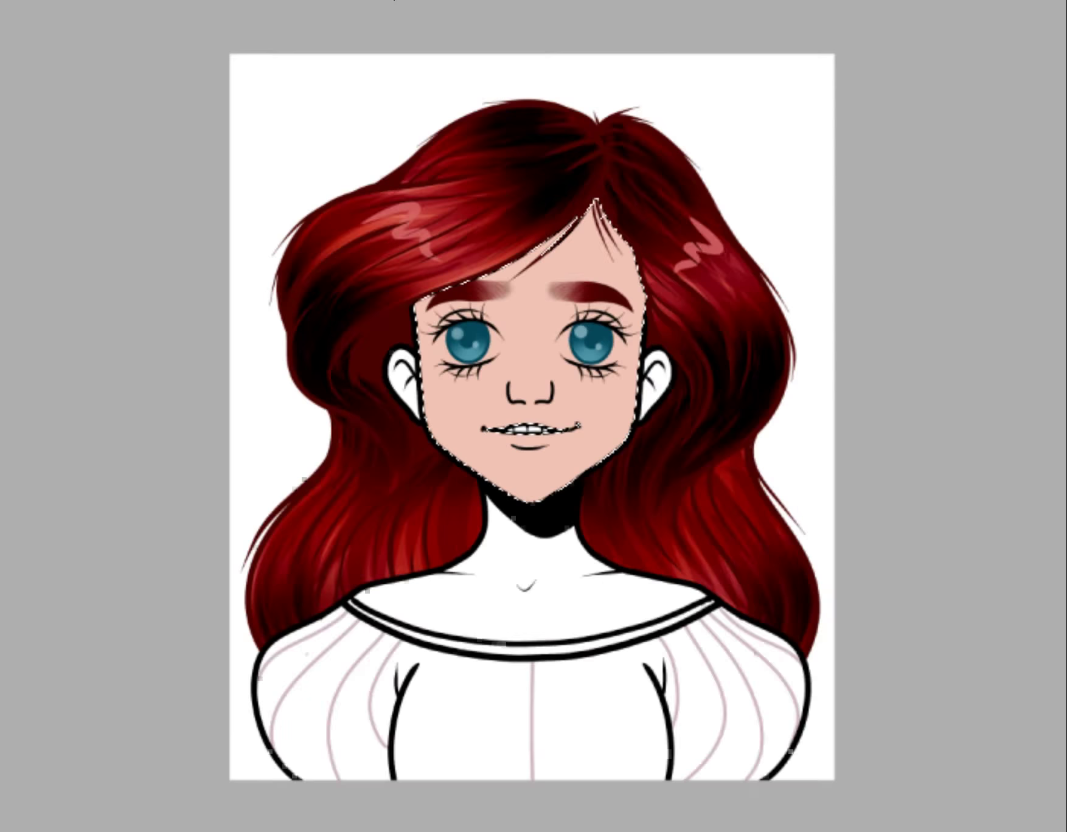
- Paint rosy pink blush on both cheeks, the nose and the chin, and blend it softly into the peach skin
{"action": "key", "text": "ctrl+plus"}
{"action": "left_click", "coordinate": [305, 392]}
{"action": "left_click", "coordinate": [708, 393]}
{"action": "left_click", "coordinate": [526, 291]}
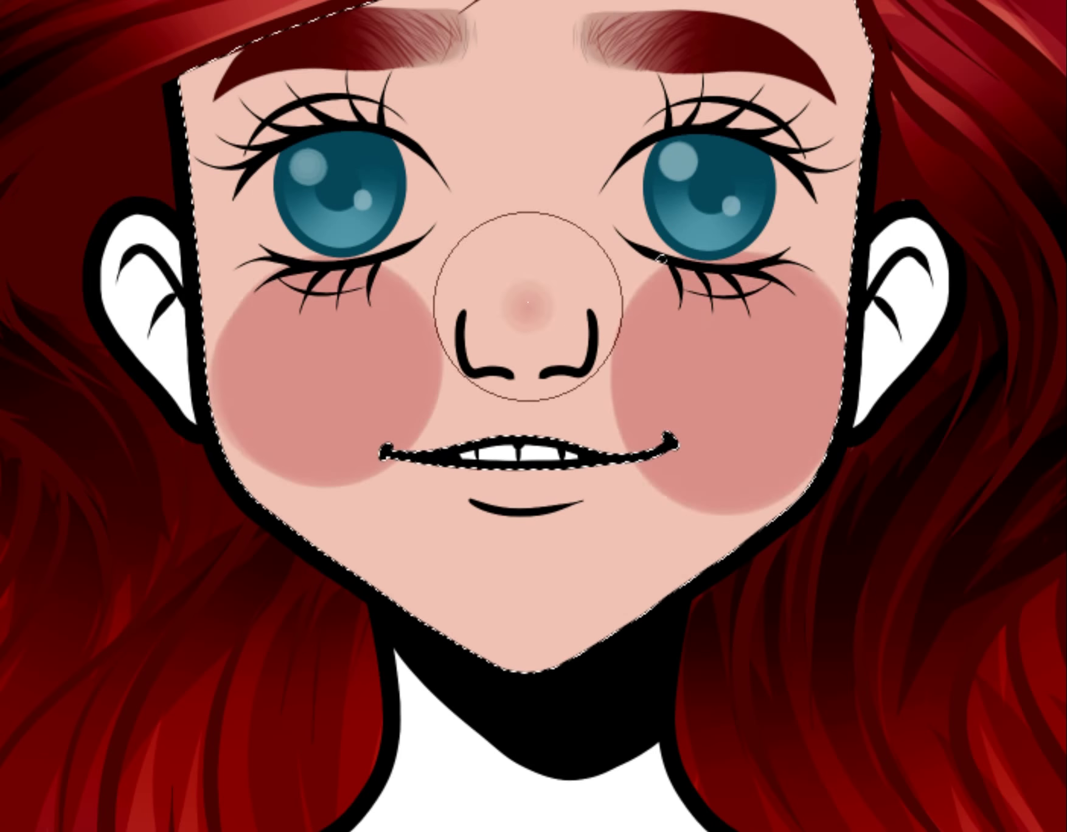
{"action": "left_click", "coordinate": [536, 262]}
{"action": "left_click", "coordinate": [507, 543]}
{"action": "left_click", "coordinate": [286, 393]}
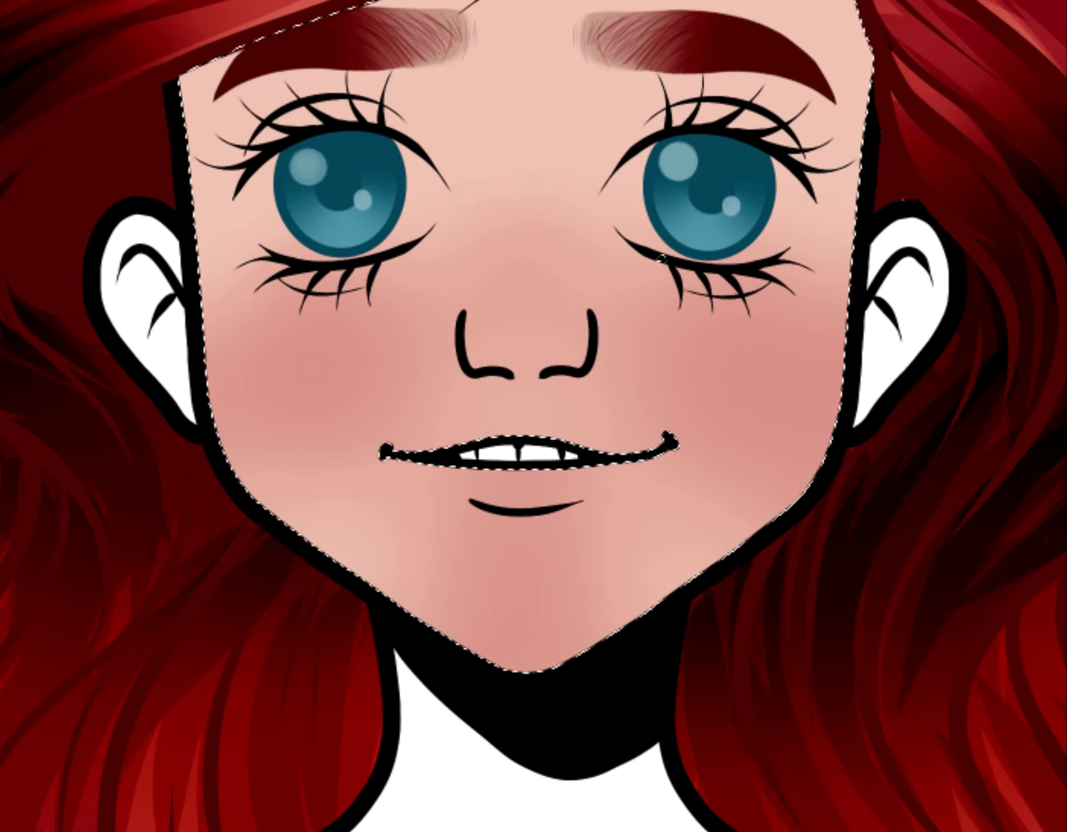
- Paint the upper lip muted red, from the mouth line up to a curved edge between both mouth corners
{"action": "key", "text": "r"}
{"action": "left_click_drag", "start_coordinate": [547, 304], "coordinate": [600, 181]}
{"action": "key", "text": "ctrl+plus"}
{"action": "left_click_drag", "start_coordinate": [462, 638], "coordinate": [515, 488]}
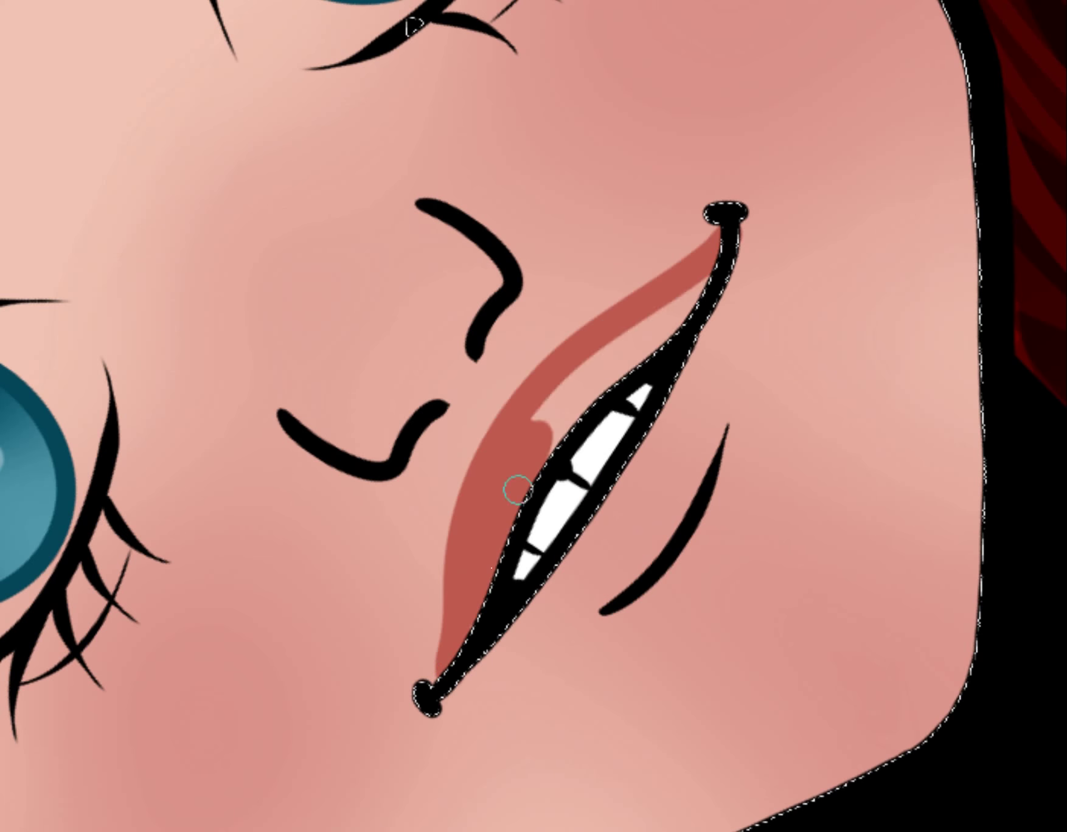
{"action": "left_click_drag", "start_coordinate": [547, 340], "coordinate": [638, 268]}
{"action": "key", "text": "bracketleft"}
{"action": "key", "text": "bracketleft"}
{"action": "key", "text": "bracketleft"}
{"action": "key", "text": "bracketleft"}
{"action": "left_click_drag", "start_coordinate": [590, 312], "coordinate": [438, 608]}
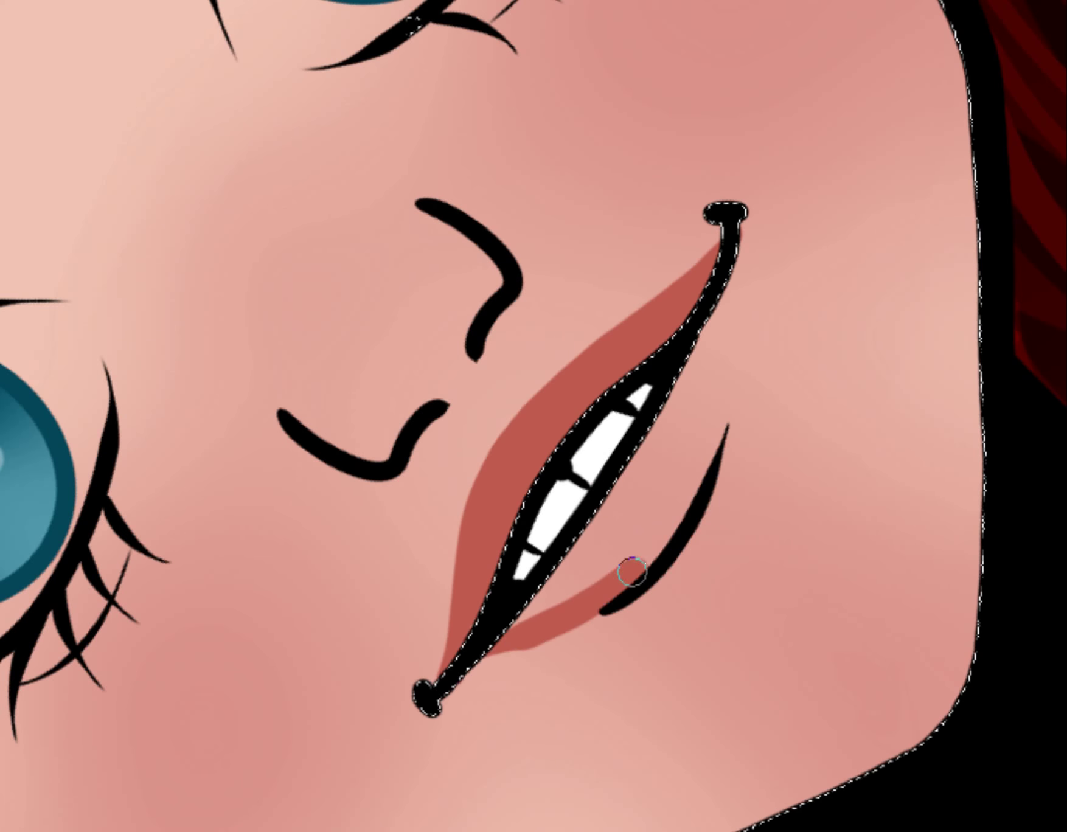
- Paint the lower lip muted red between the mouth line and the lower lip stroke, tapering toward both mouth corners
{"action": "left_click_drag", "start_coordinate": [680, 504], "coordinate": [599, 572]}
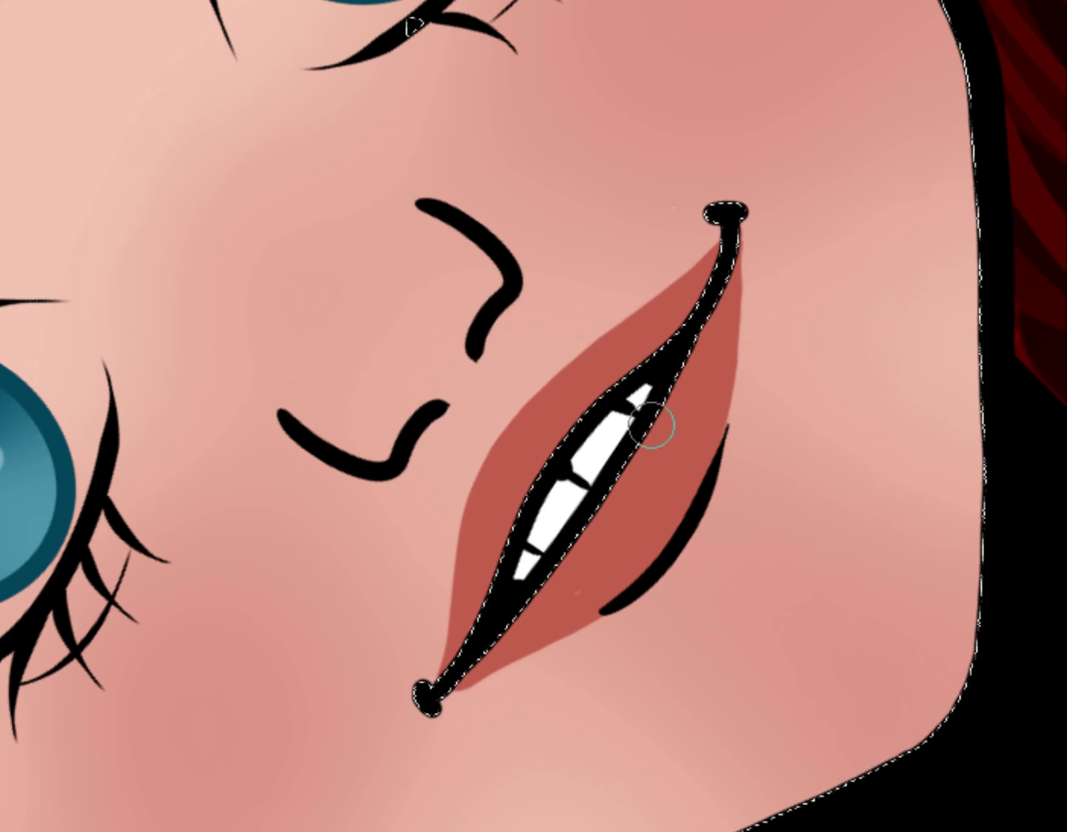
{"action": "key", "text": "minus"}
{"action": "key", "text": "5"}
{"action": "key", "text": "4"}
{"action": "key", "text": "4"}
{"action": "key", "text": "4"}
{"action": "key", "text": "4"}
{"action": "key", "text": "4"}
{"action": "key", "text": "4"}
{"action": "key", "text": "plus"}
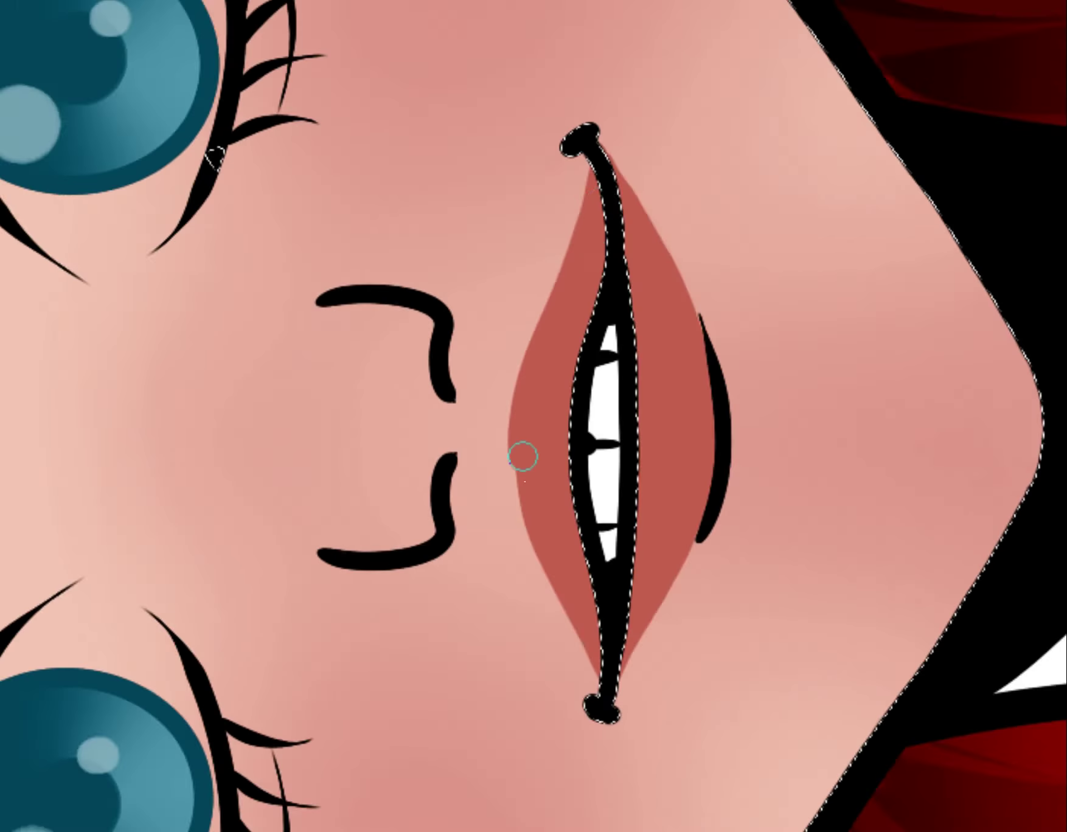